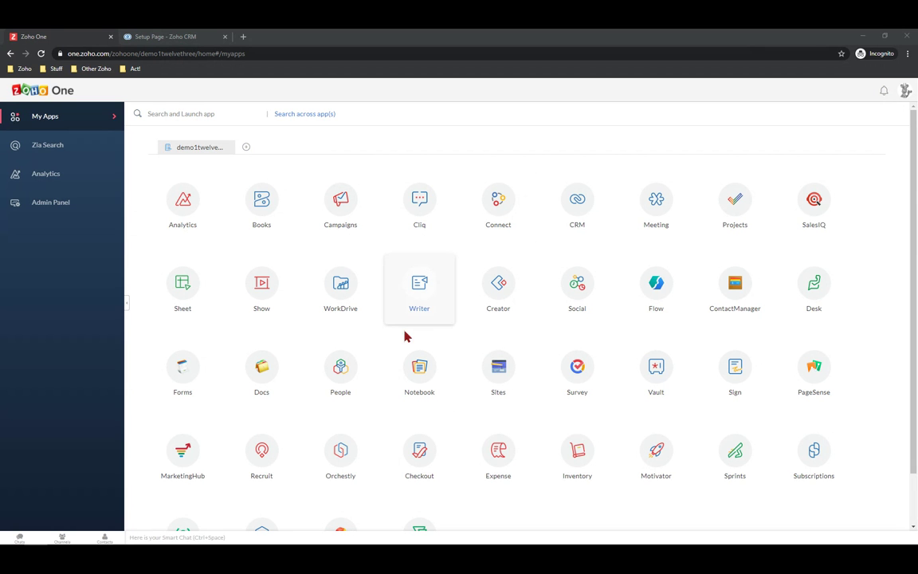
Scroll the Zoho One My Apps grid down to ShowTime, Backstage, Assist and Bigin
{"action": "scroll", "coordinate": [402, 327], "scroll_direction": "down", "scroll_amount": 1}
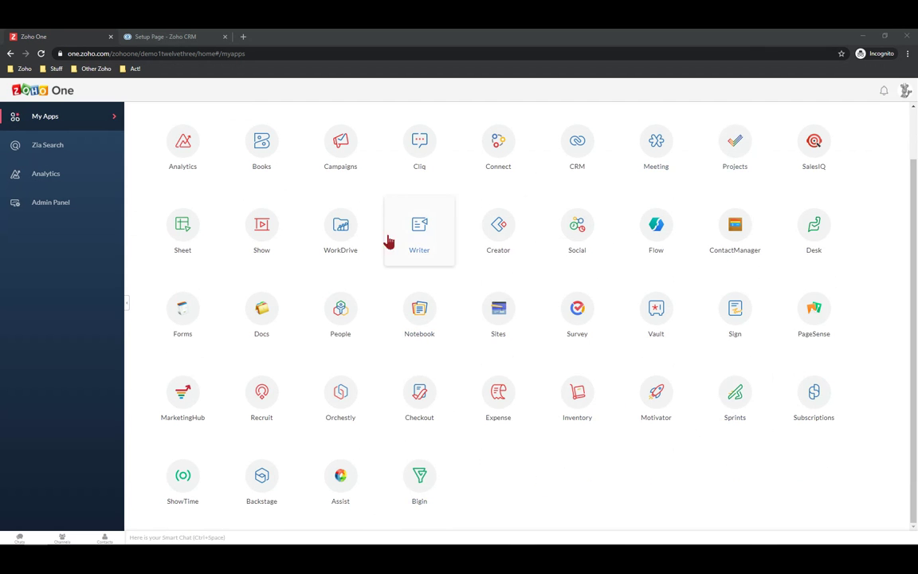
Launch WorkDrive in a new tab, dismiss the webinar banner for good, and bring up the account menu
{"action": "left_click", "coordinate": [341, 228]}
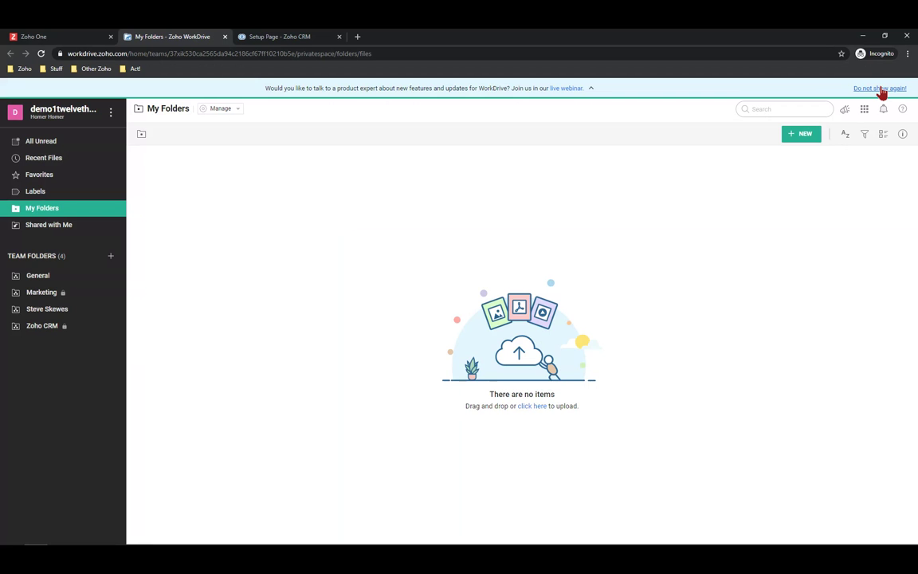
{"action": "left_click", "coordinate": [881, 90]}
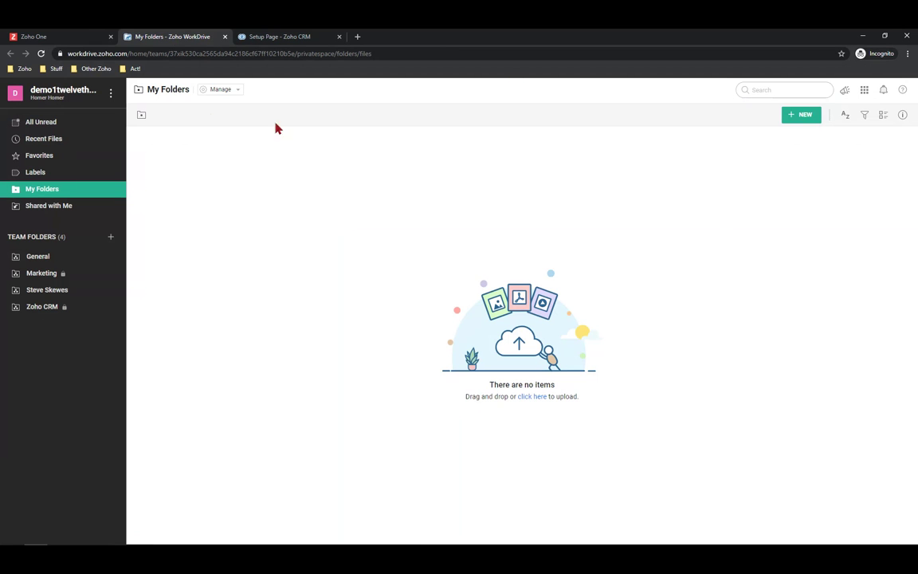
{"action": "left_click", "coordinate": [111, 94]}
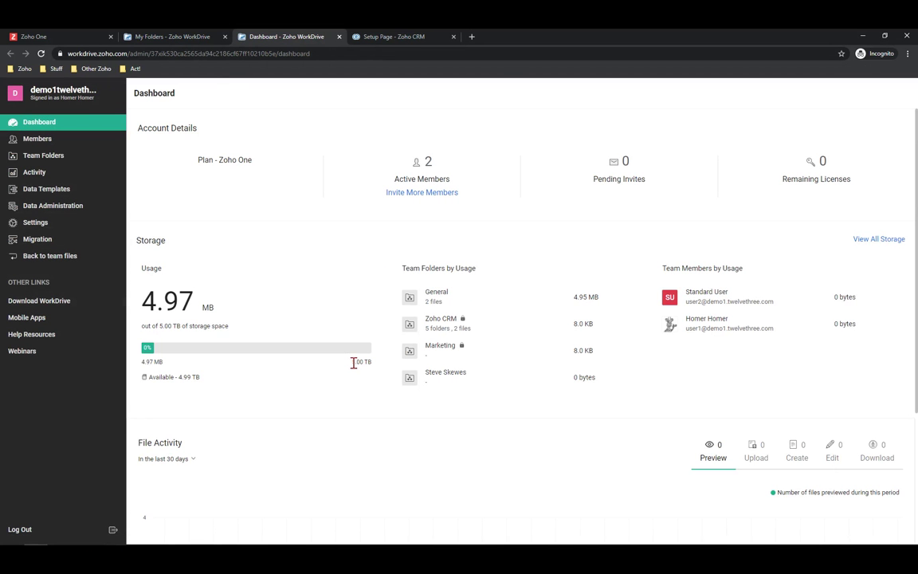
Highlight the admin Dashboard's storage figures: 4.97 MB used of 5.00 TB
{"action": "left_click_drag", "start_coordinate": [354, 362], "coordinate": [370, 383]}
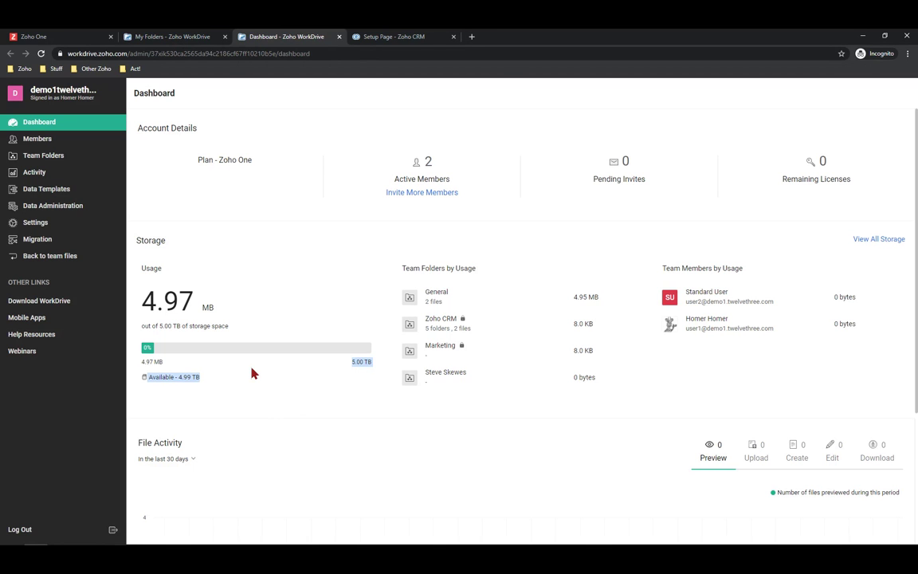
Close the admin Dashboard and download the Desktop (Windows) installer ZohoWorkDrive.msi
{"action": "left_click", "coordinate": [339, 37]}
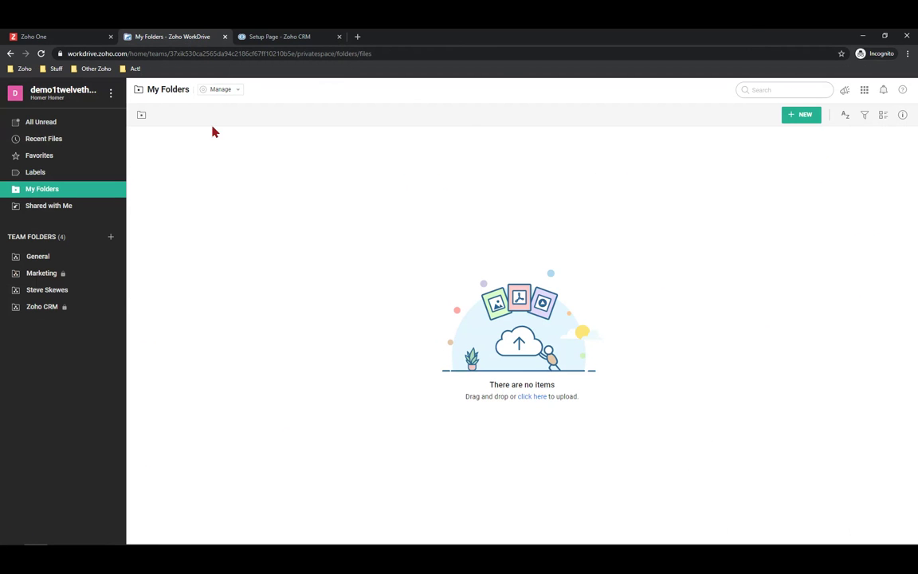
{"action": "left_click", "coordinate": [111, 94]}
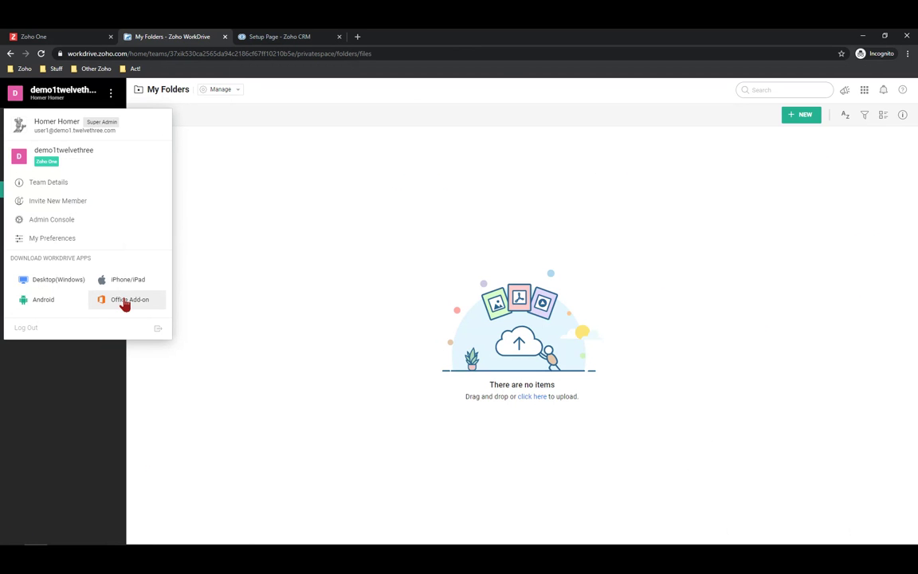
{"action": "left_click", "coordinate": [52, 284]}
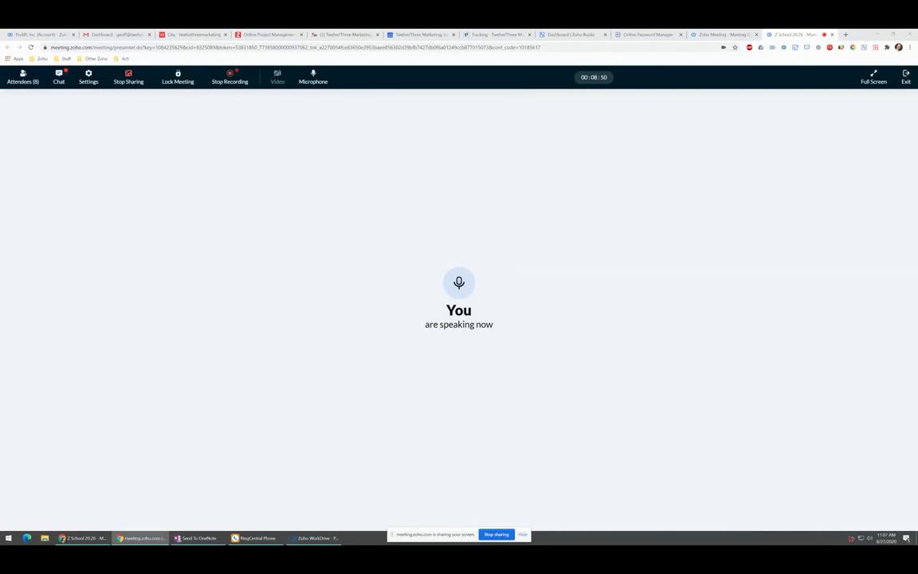
Open folder 85 of a recently downloaded file from the WorkDrive tray panel, then reopen the panel
{"action": "left_click", "coordinate": [851, 538]}
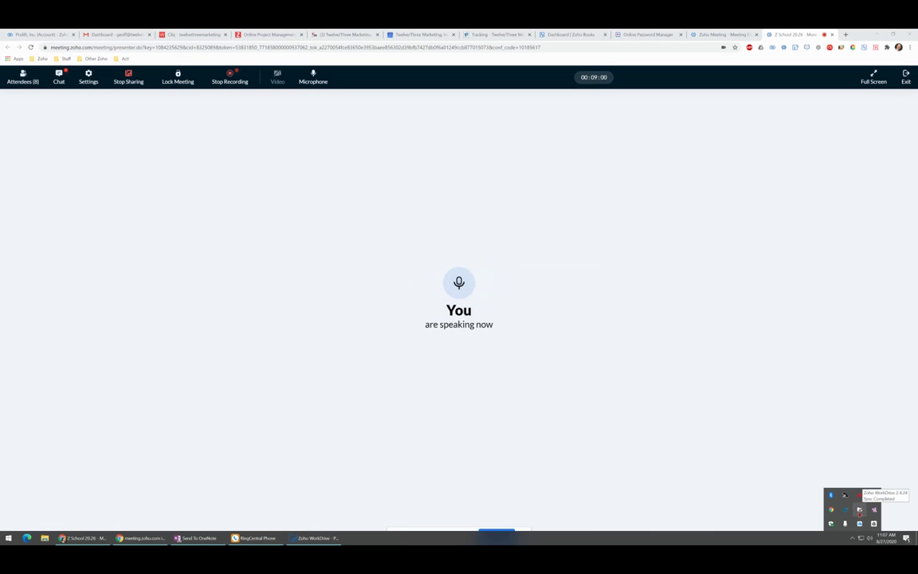
{"action": "left_click", "coordinate": [859, 510]}
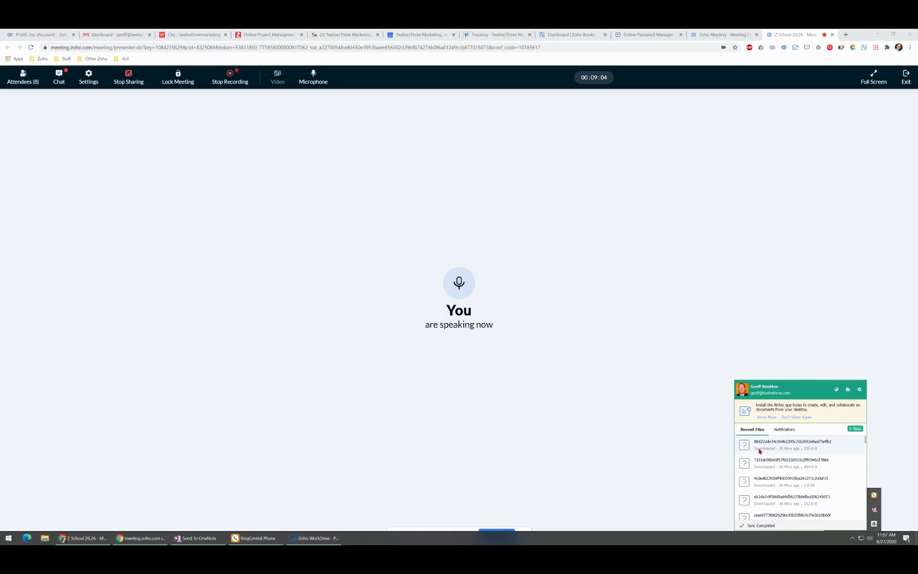
{"action": "left_click", "coordinate": [761, 453]}
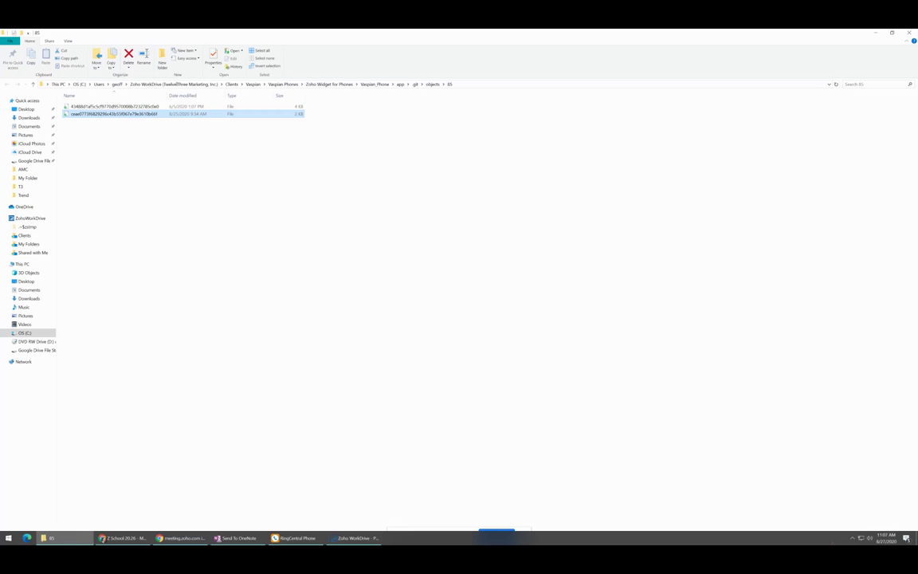
{"action": "left_click", "coordinate": [852, 538]}
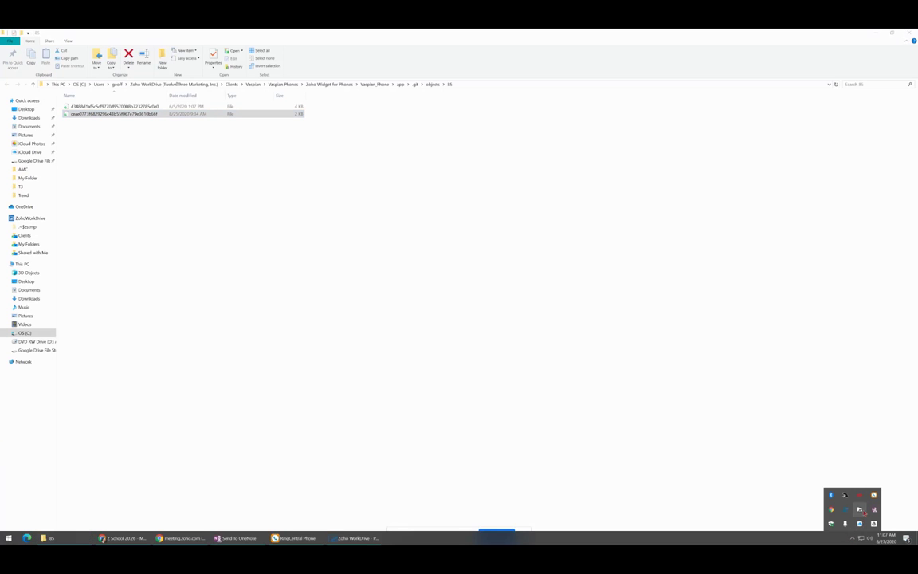
{"action": "left_click", "coordinate": [861, 509]}
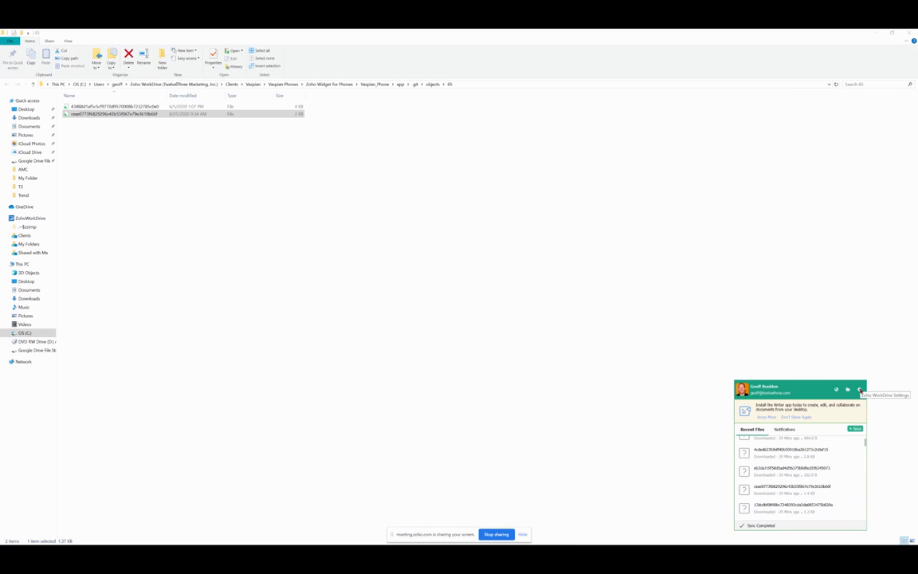
Open WorkDrive desktop Preferences from the gear menu and switch to the Account settings
{"action": "left_click", "coordinate": [860, 389]}
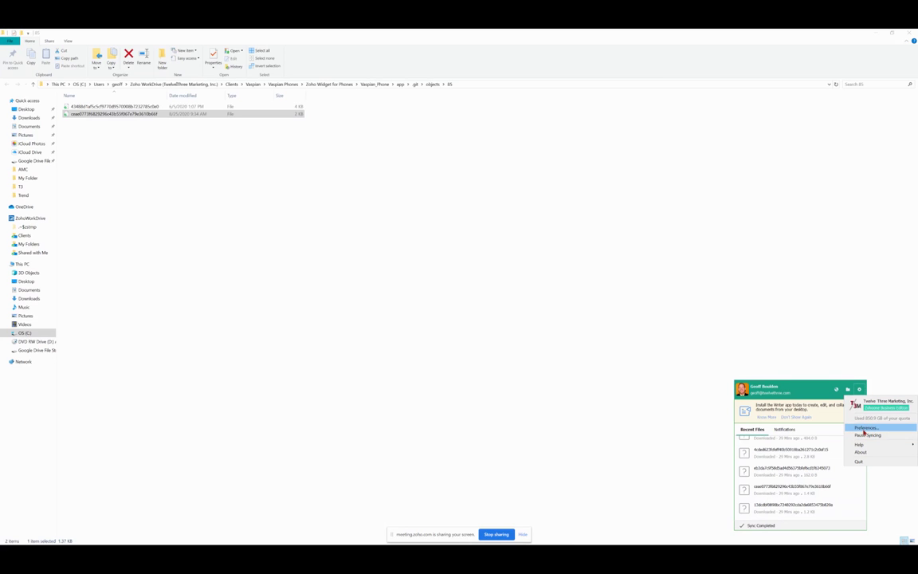
{"action": "left_click", "coordinate": [864, 430]}
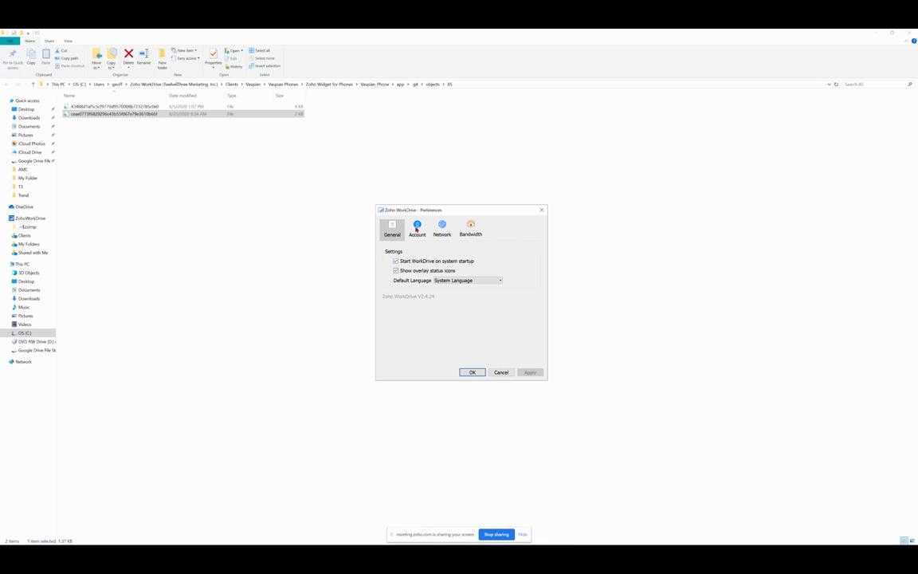
{"action": "left_click", "coordinate": [416, 231]}
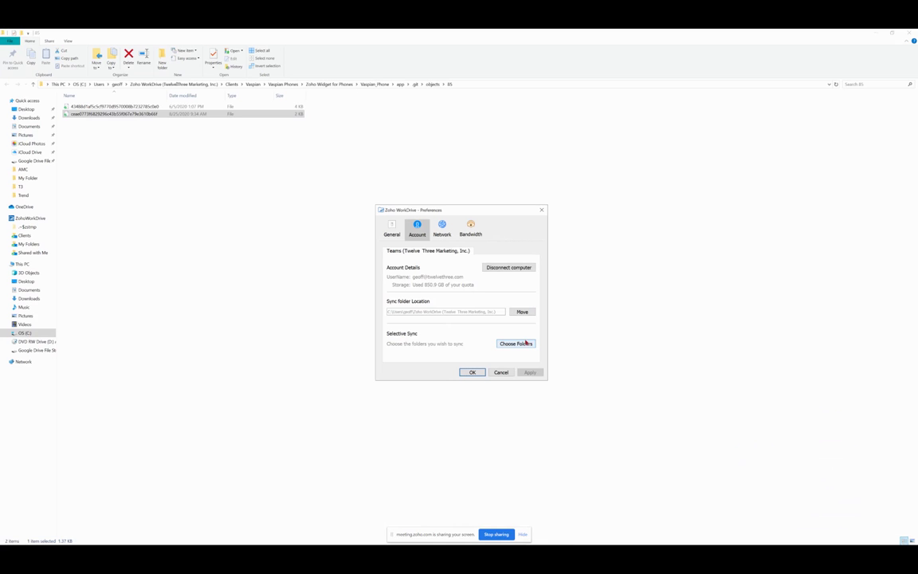
Set selective sync to My Folders, Shared with Me and the Clients team folder, and confirm
{"action": "left_click", "coordinate": [523, 347]}
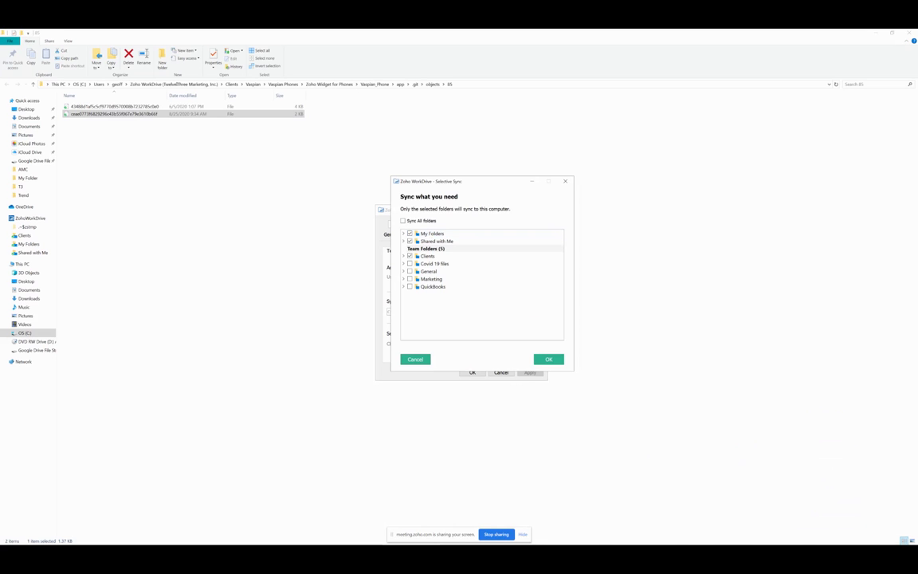
{"action": "left_click_drag", "start_coordinate": [917, 120], "coordinate": [883, 154]}
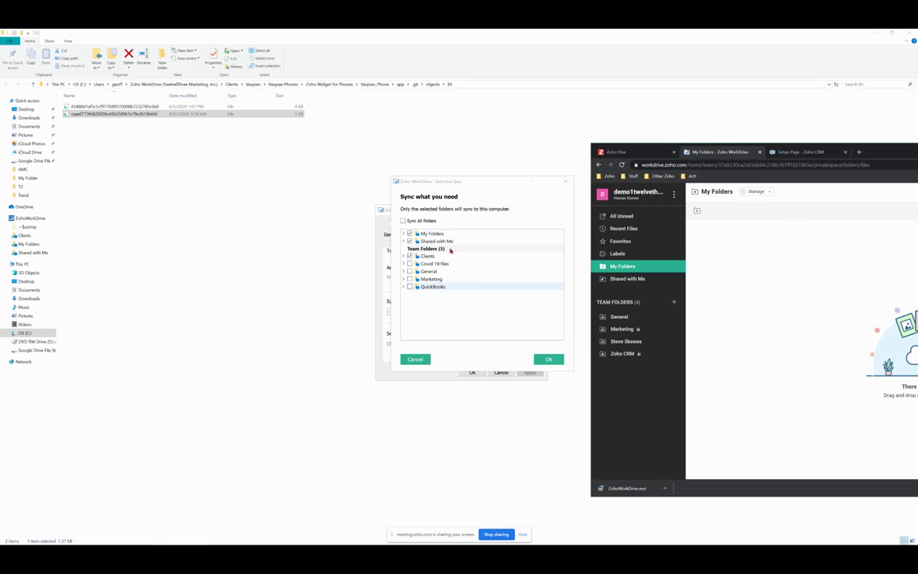
{"action": "left_click", "coordinate": [897, 151]}
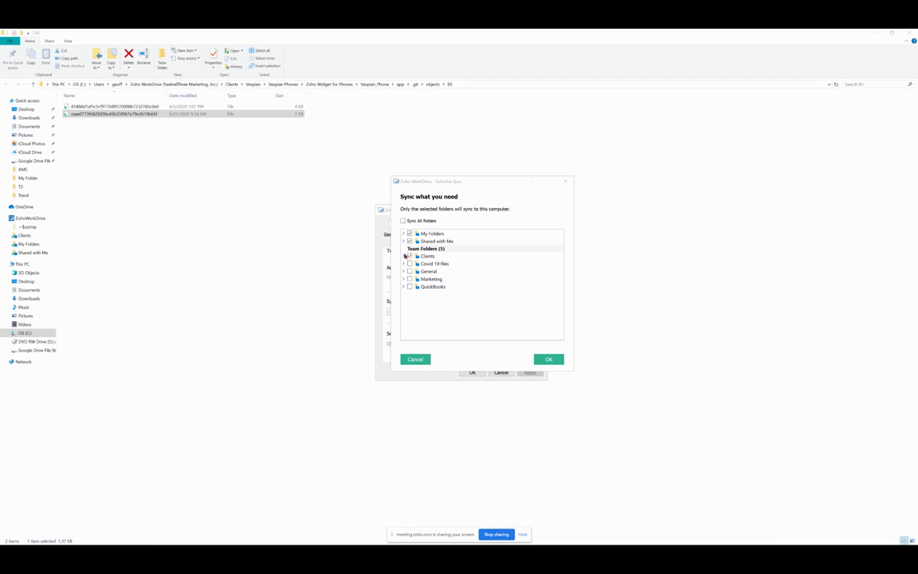
{"action": "left_click", "coordinate": [404, 256]}
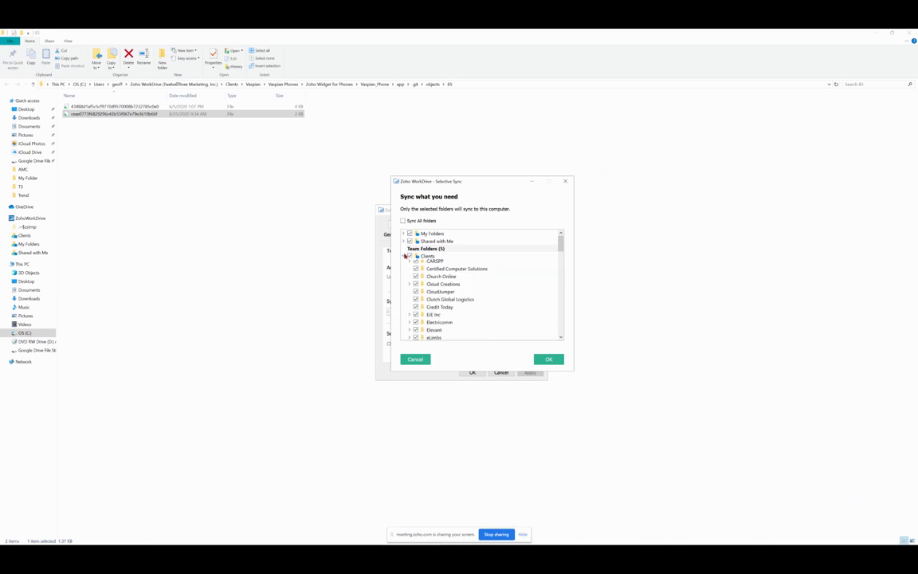
{"action": "left_click", "coordinate": [404, 255]}
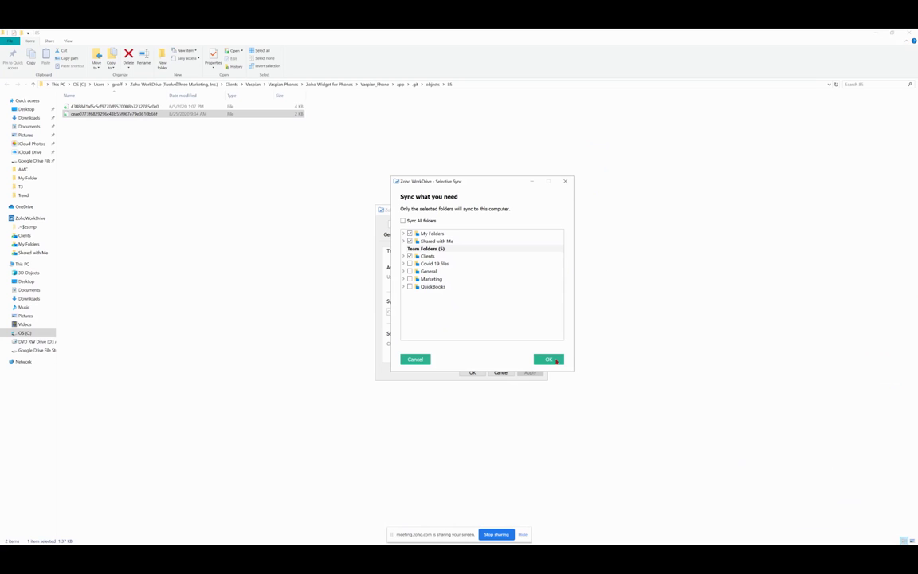
{"action": "left_click", "coordinate": [556, 360]}
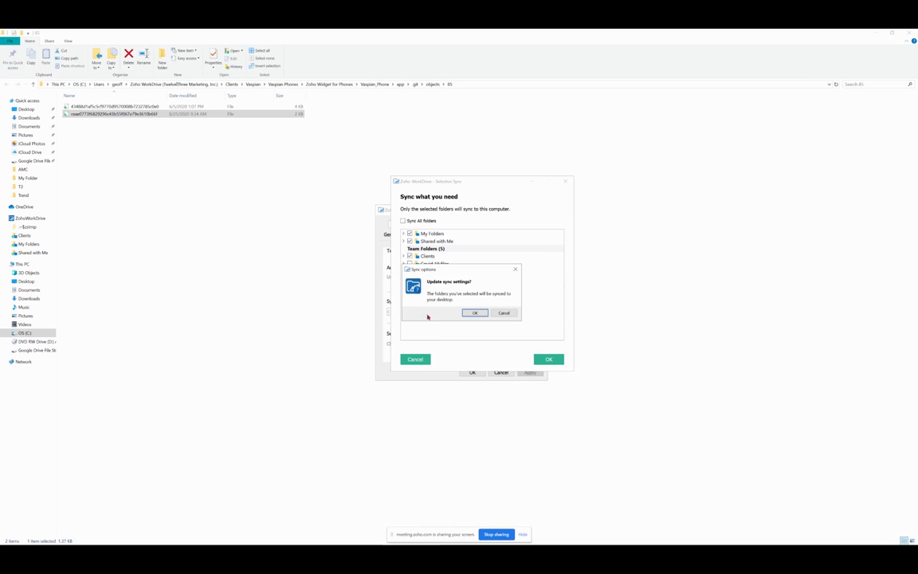
{"action": "left_click", "coordinate": [475, 313]}
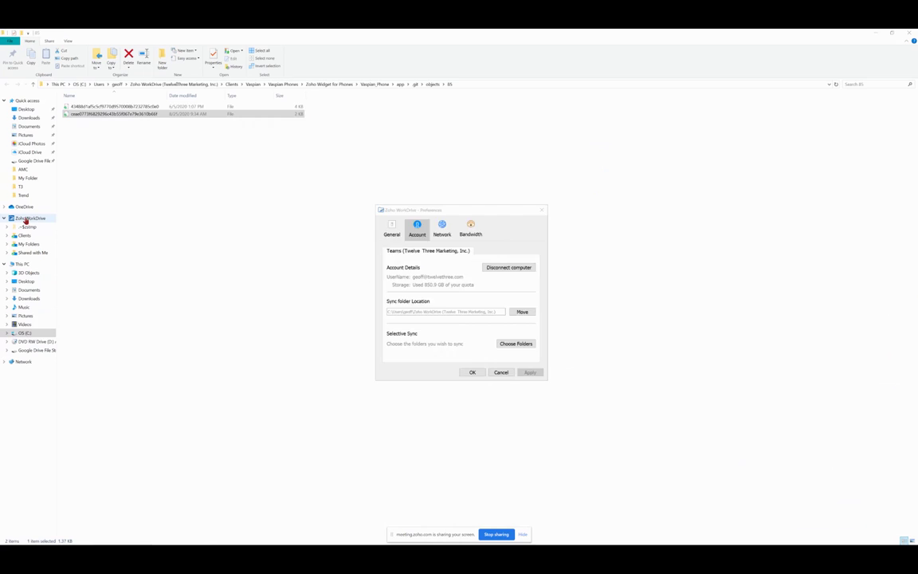
Browse the local ZohoWorkDrive folder and its Clients subfolder, then return to the ZohoWorkDrive top level
{"action": "left_click", "coordinate": [25, 219]}
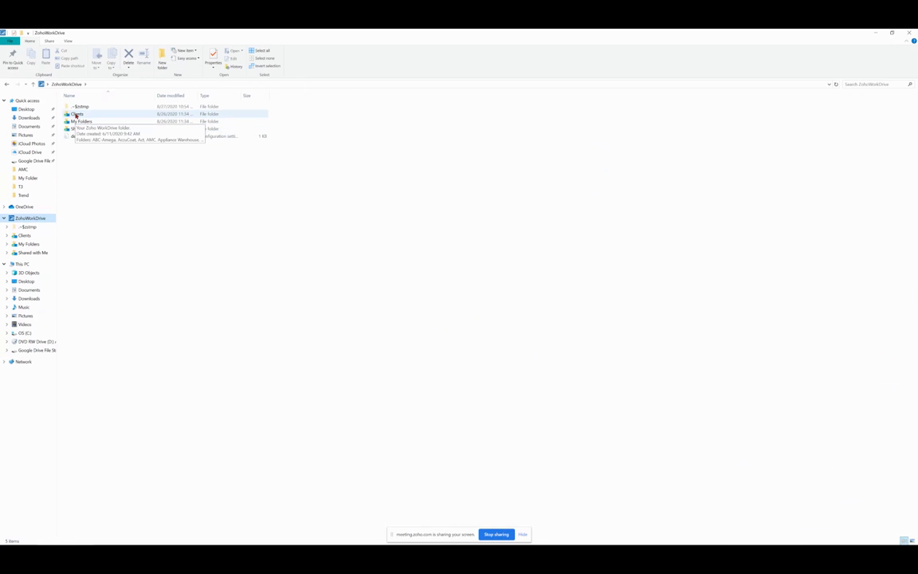
{"action": "double_click", "coordinate": [76, 114]}
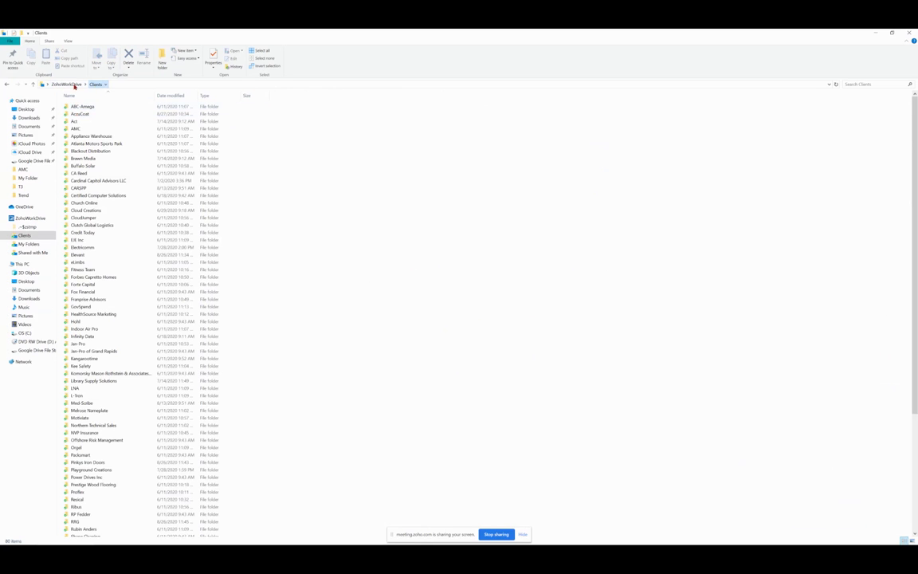
{"action": "left_click", "coordinate": [67, 84]}
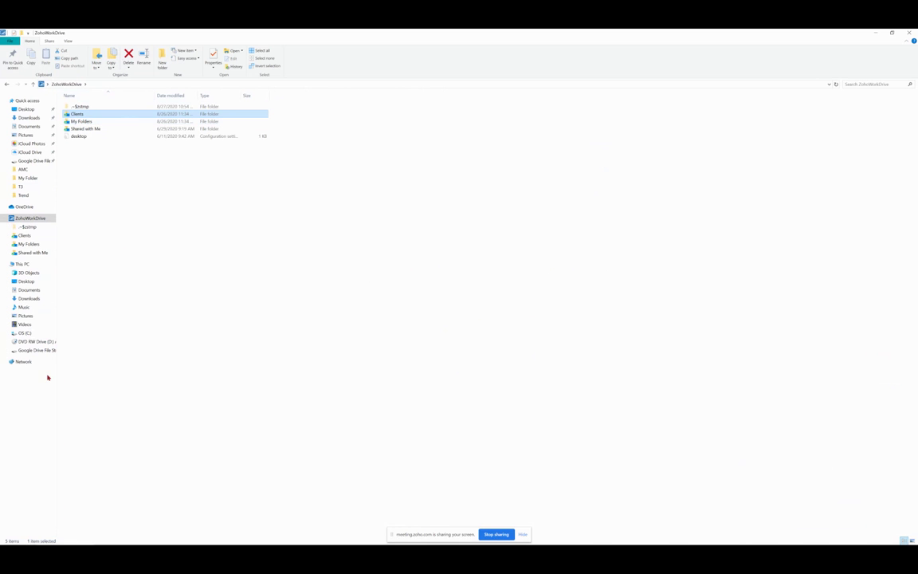
{"action": "mouse_move", "coordinate": [8, 541]}
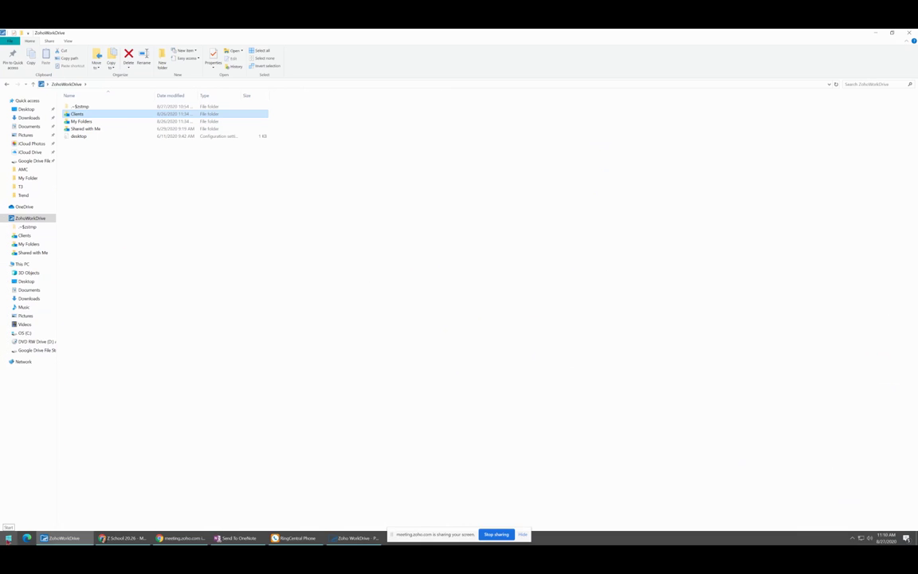
Launch the Zoho WorkDrive desktop app from its Start menu group
{"action": "left_click", "coordinate": [8, 538]}
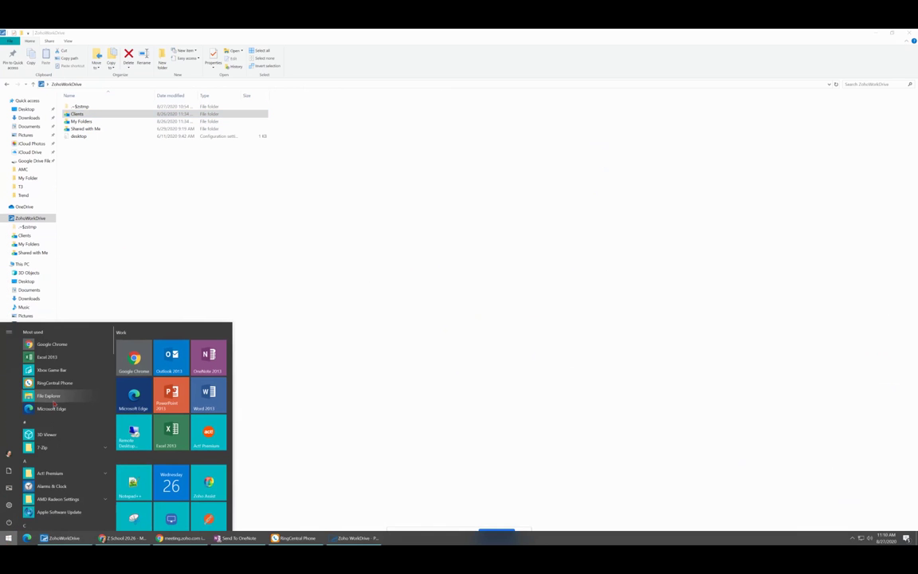
{"action": "scroll", "coordinate": [53, 414], "scroll_direction": "down", "scroll_amount": 20}
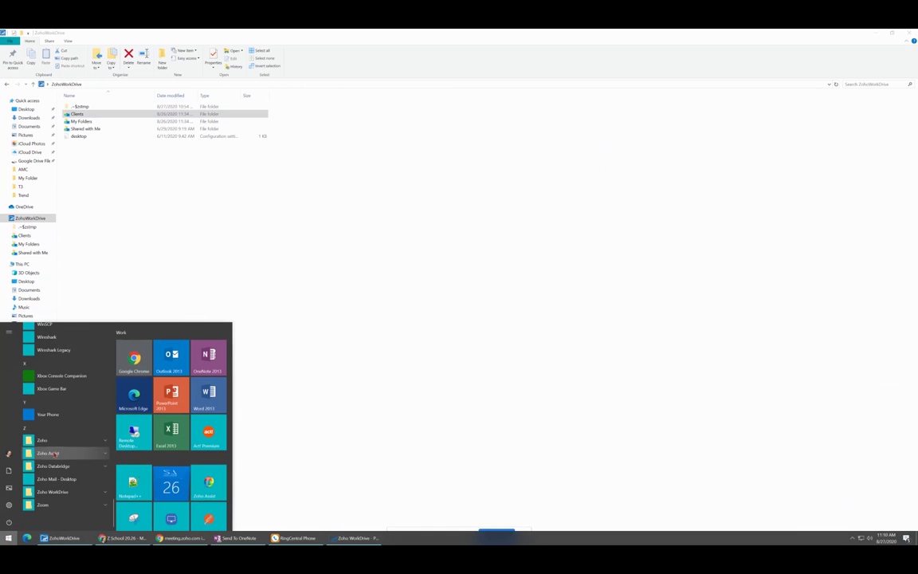
{"action": "left_click", "coordinate": [41, 491]}
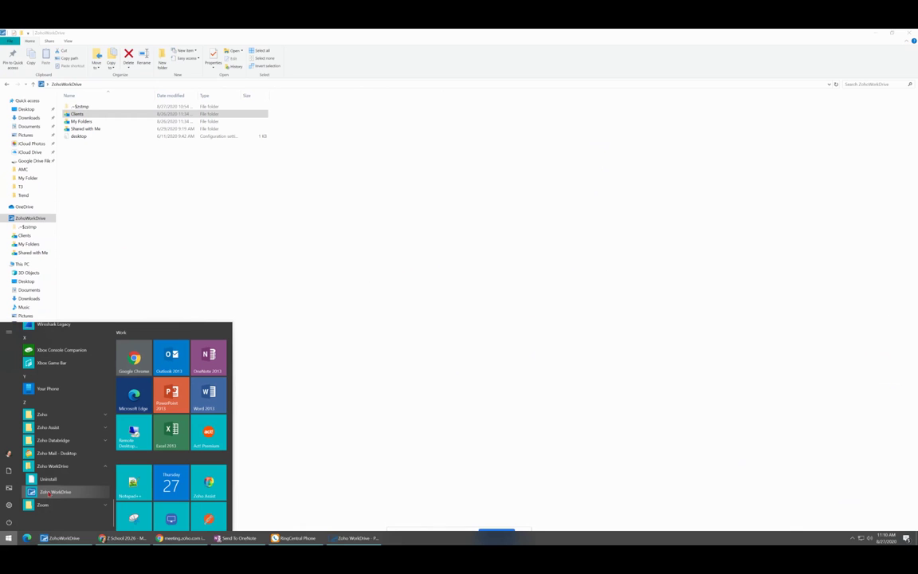
{"action": "left_click", "coordinate": [49, 491]}
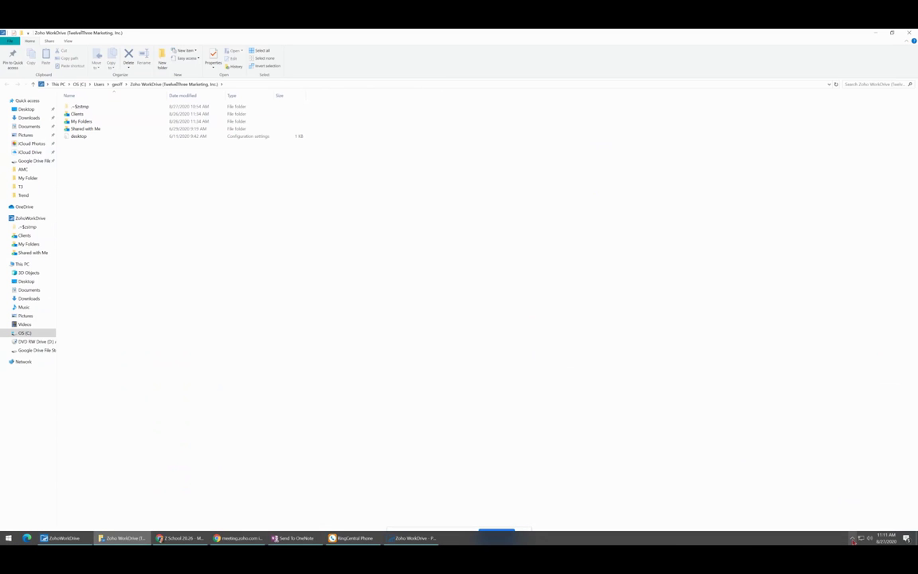
{"action": "left_click", "coordinate": [852, 540]}
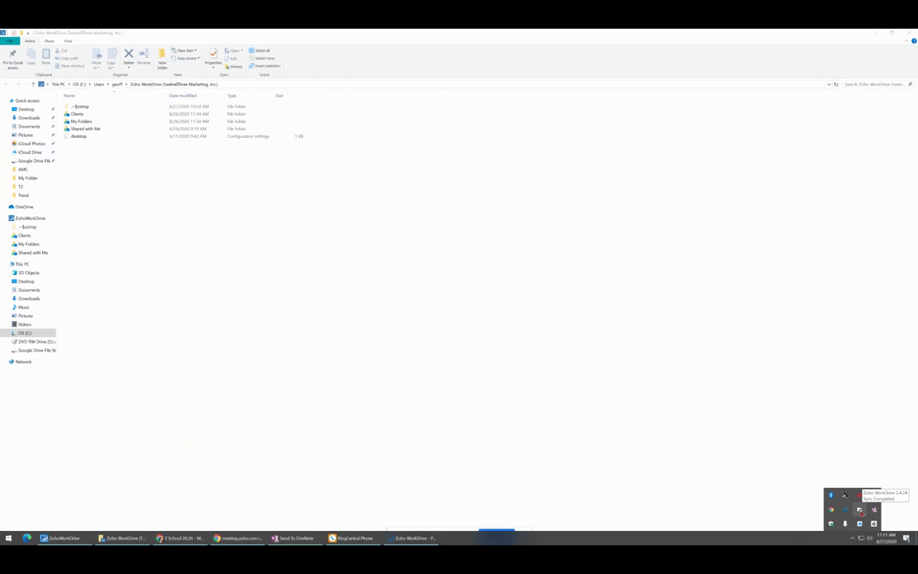
{"action": "left_click", "coordinate": [860, 511]}
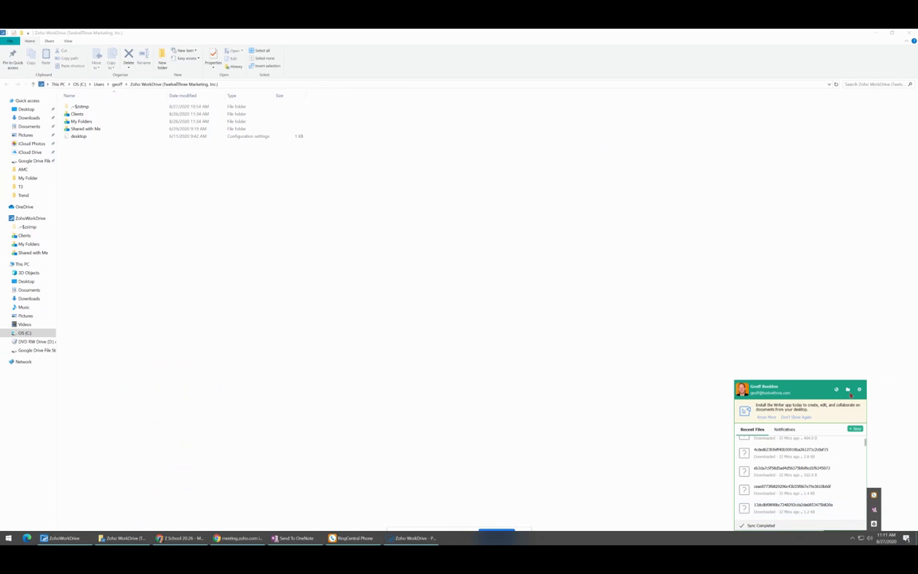
{"action": "left_click", "coordinate": [849, 389]}
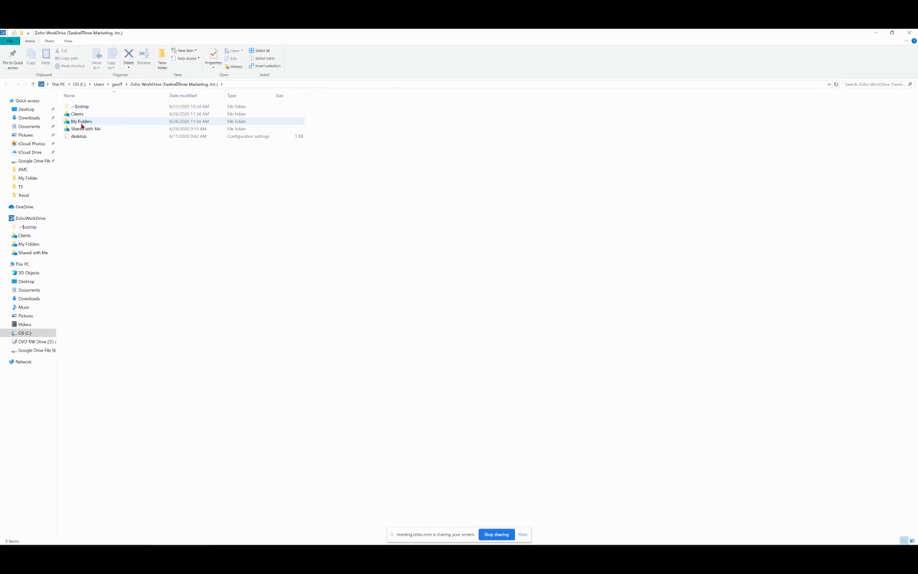
Minimize the WorkDrive folder windows and close the extra Zoho WorkDrive window, revealing the browser
{"action": "mouse_move", "coordinate": [82, 125]}
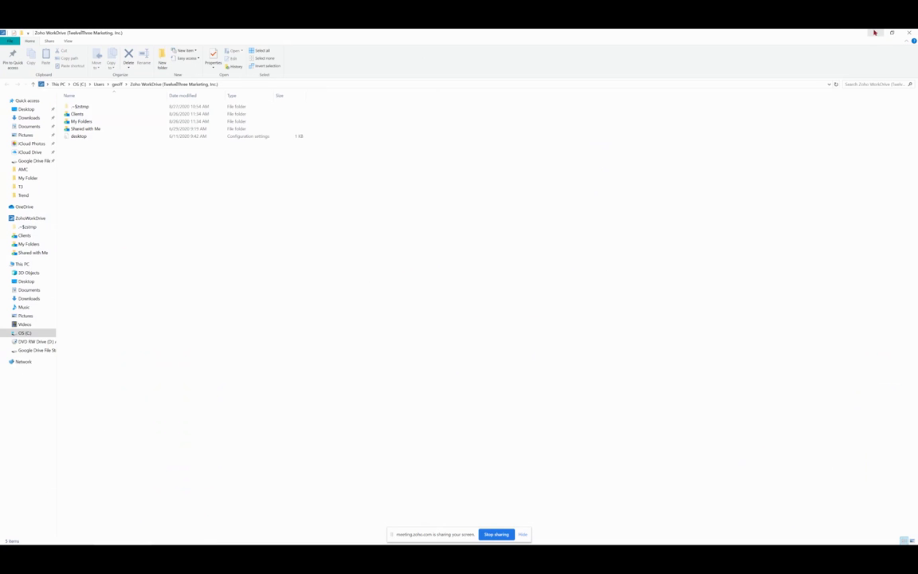
{"action": "left_click", "coordinate": [875, 33]}
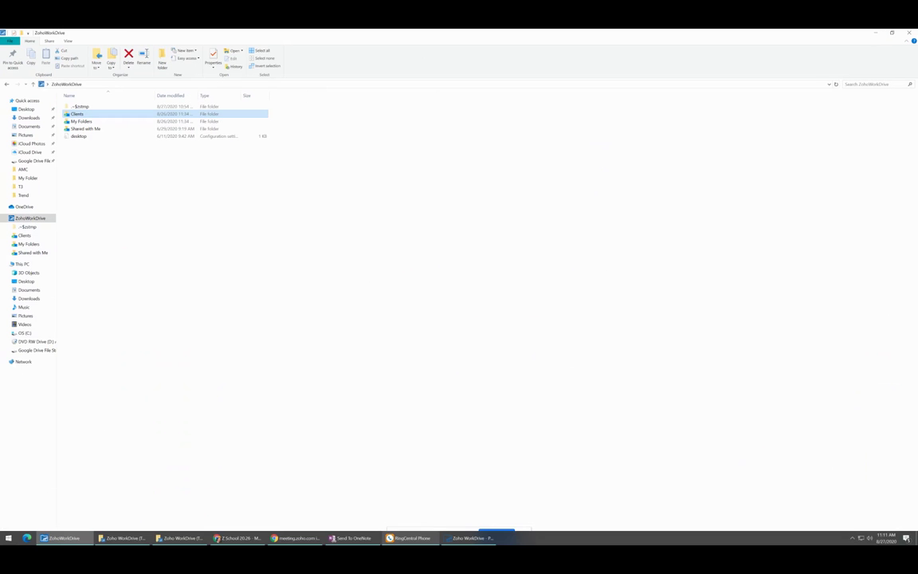
{"action": "mouse_move", "coordinate": [53, 538]}
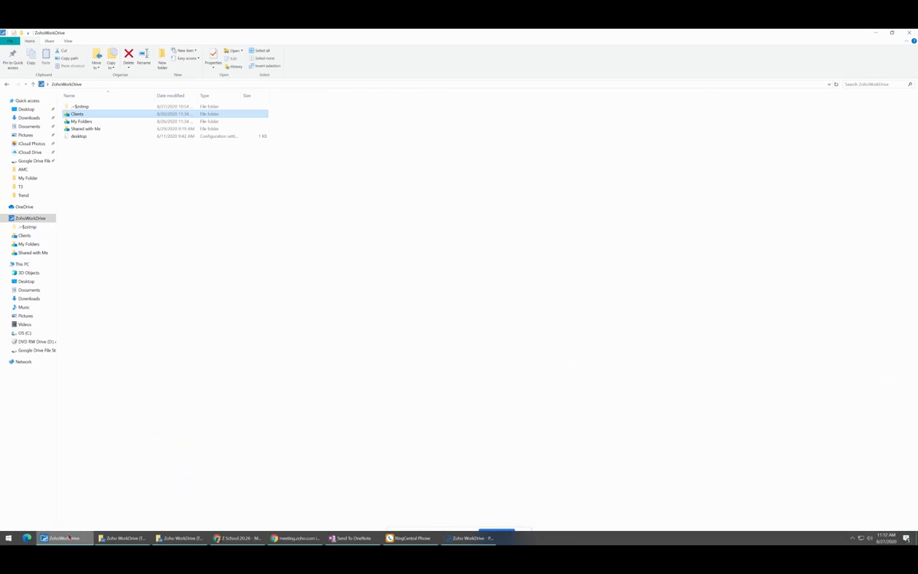
{"action": "left_click", "coordinate": [492, 539]}
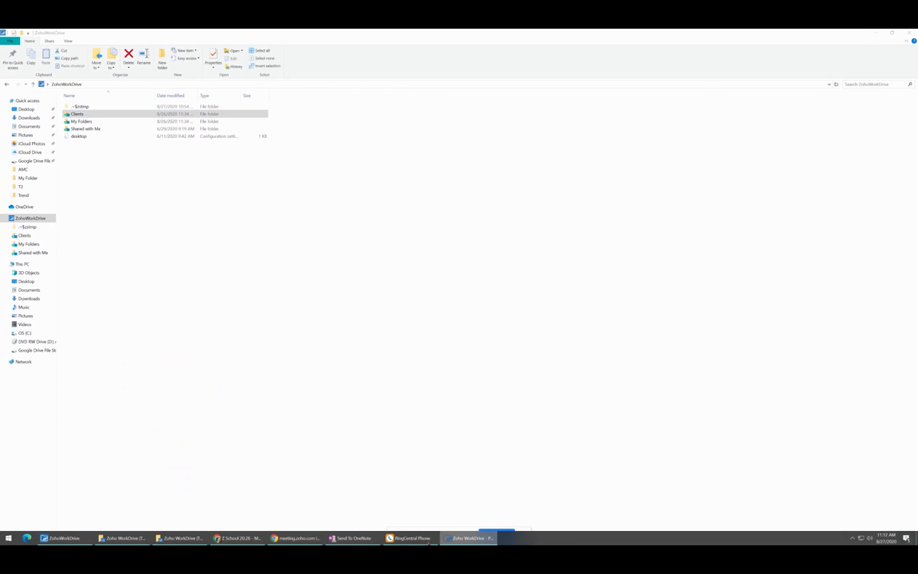
{"action": "right_click", "coordinate": [455, 540]}
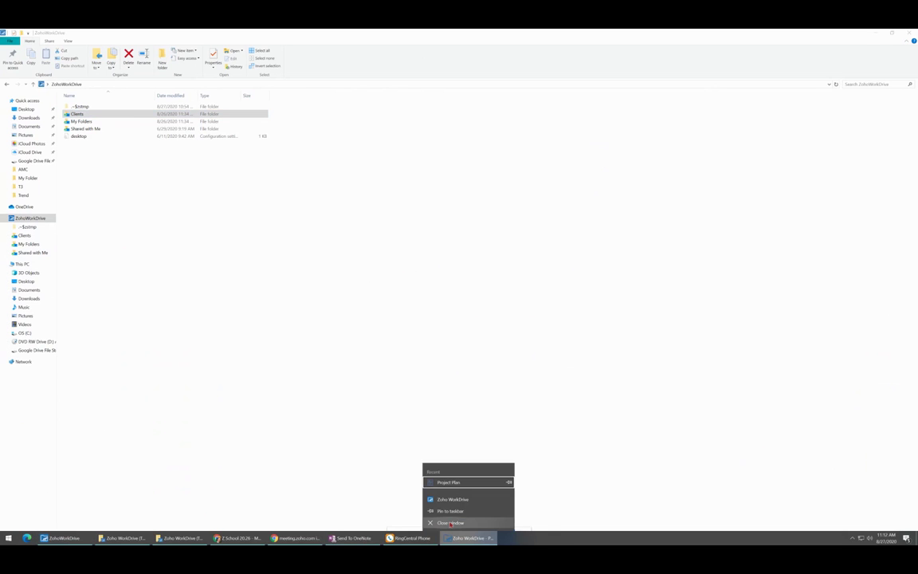
{"action": "left_click", "coordinate": [450, 524]}
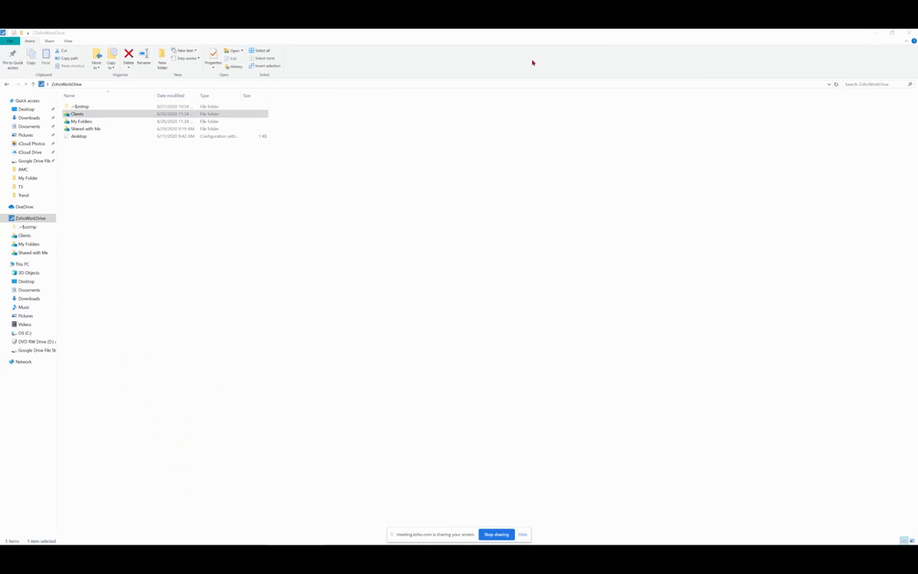
{"action": "left_click", "coordinate": [876, 32]}
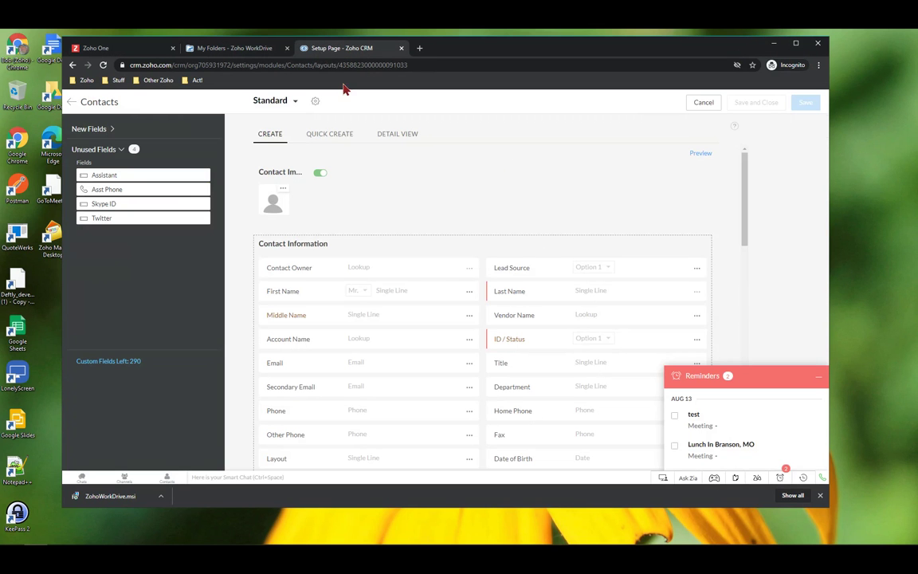
Exit the layout editor, check file storage usage (3.58 MB of 3072 MB), then open Contacts
{"action": "double_click", "coordinate": [722, 45]}
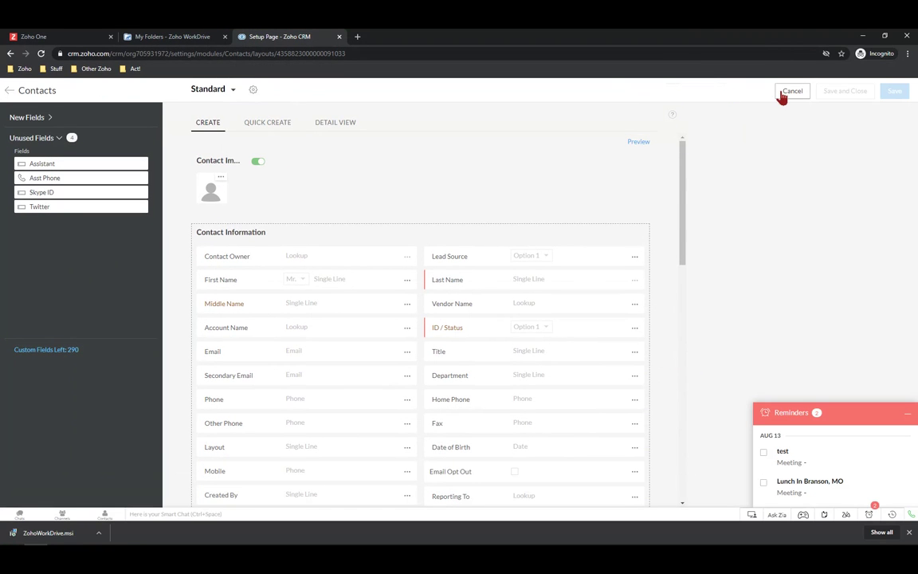
{"action": "left_click", "coordinate": [790, 96]}
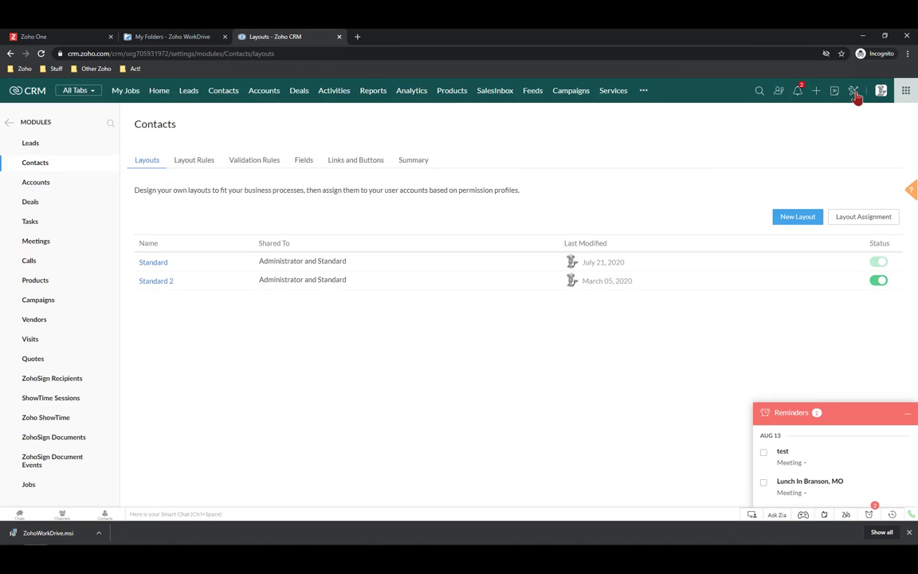
{"action": "left_click", "coordinate": [855, 95]}
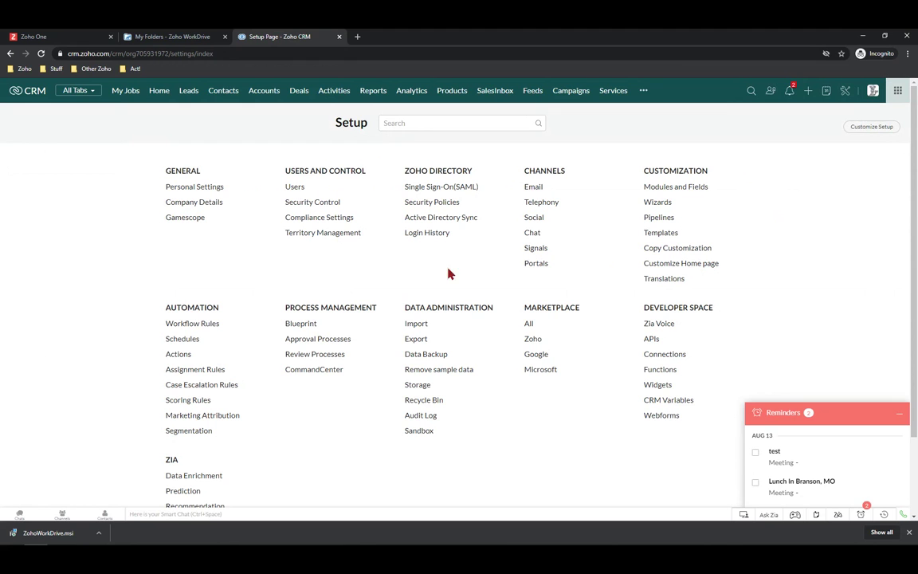
{"action": "left_click", "coordinate": [416, 385]}
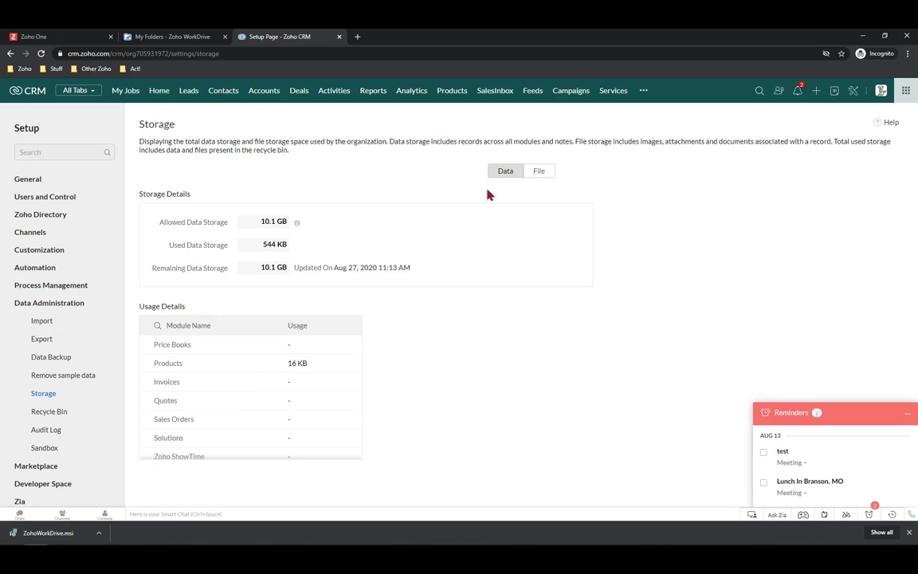
{"action": "left_click", "coordinate": [539, 173]}
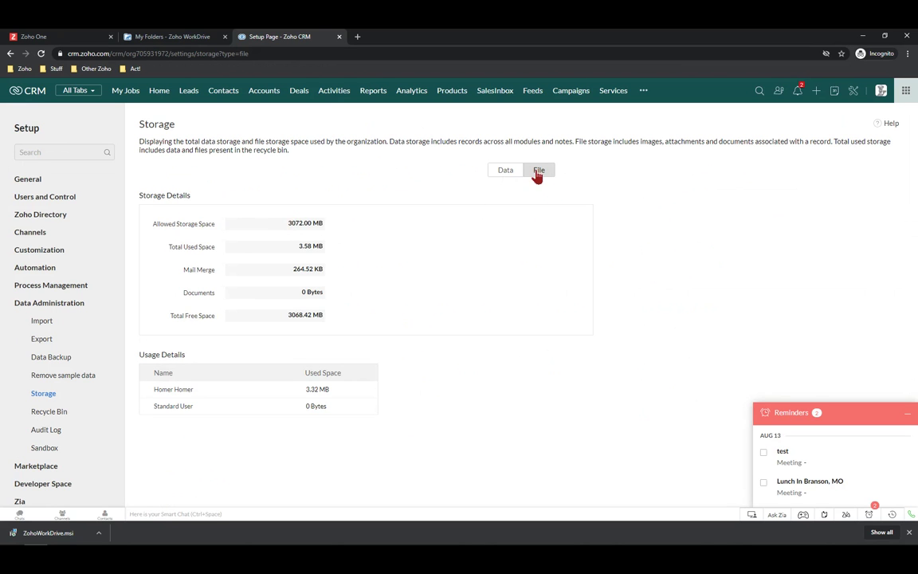
{"action": "left_click", "coordinate": [230, 93]}
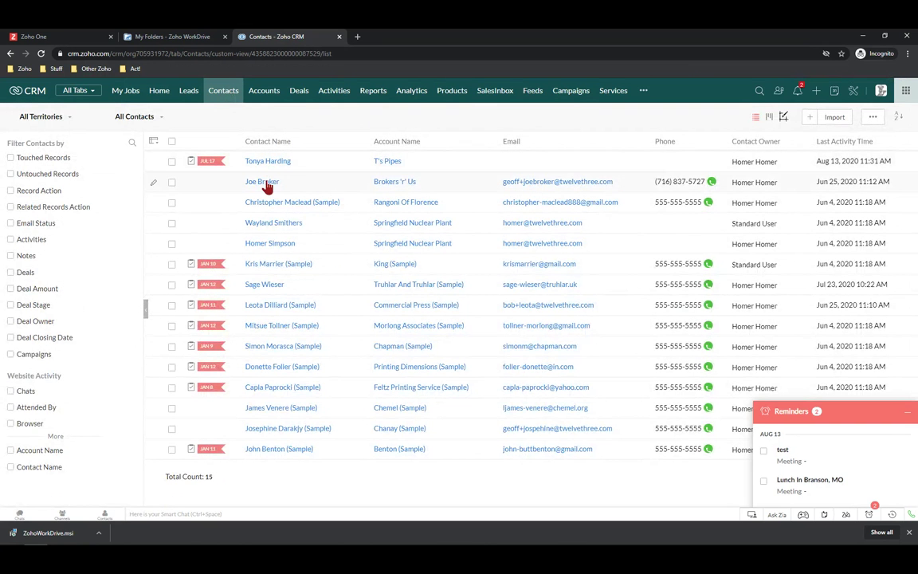
Open the Brokers 'r' Us contact and show the Attach sources in its empty Attachments section
{"action": "left_click", "coordinate": [267, 183]}
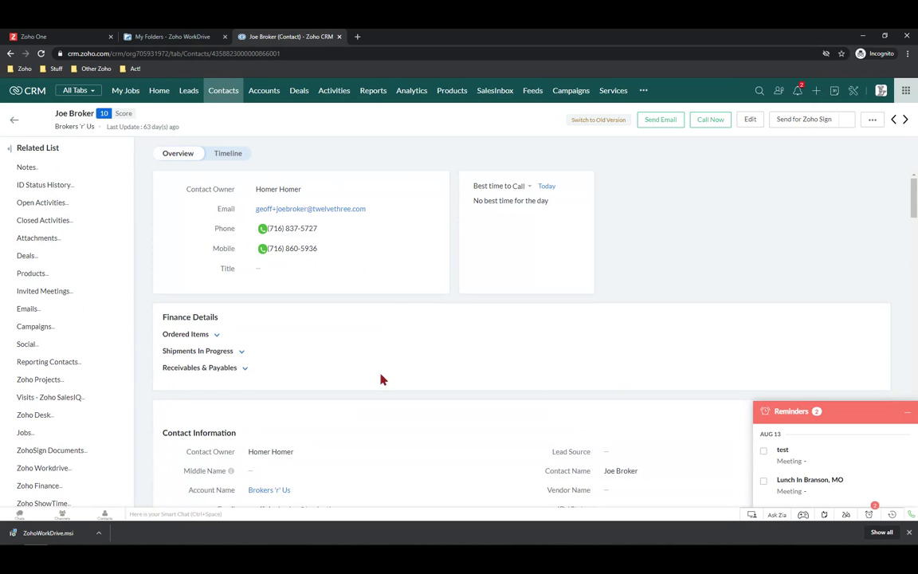
{"action": "scroll", "coordinate": [533, 368], "scroll_direction": "down", "scroll_amount": 3}
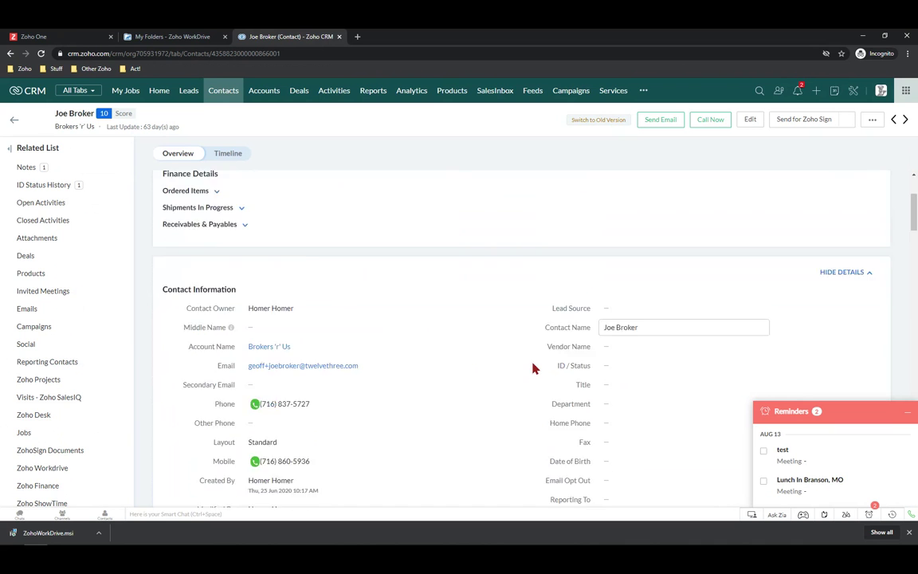
{"action": "left_click", "coordinate": [34, 242]}
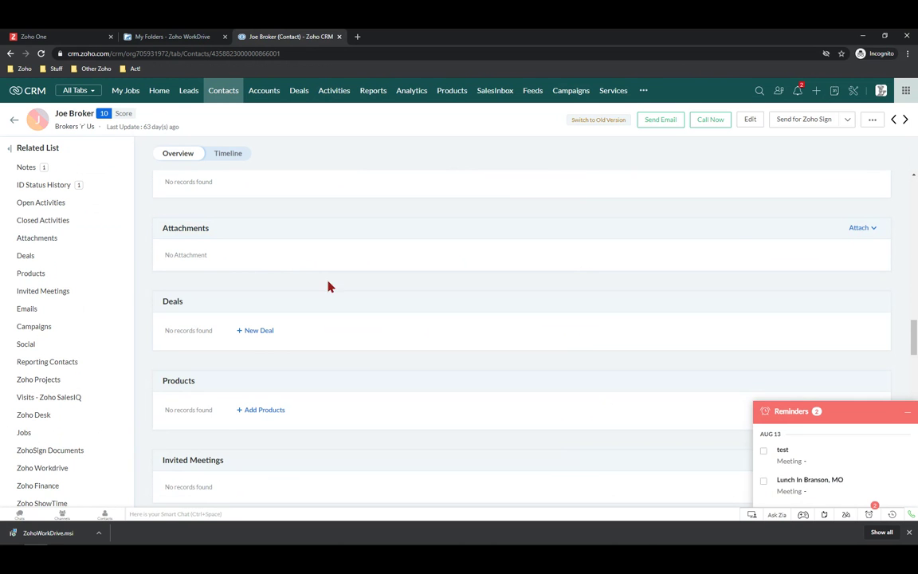
{"action": "left_click", "coordinate": [860, 230]}
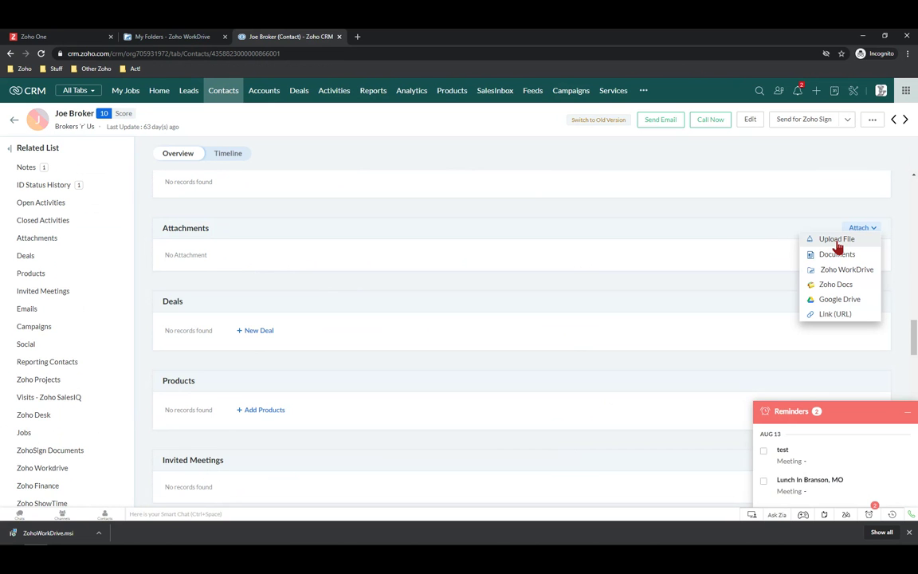
{"action": "left_click", "coordinate": [837, 243]}
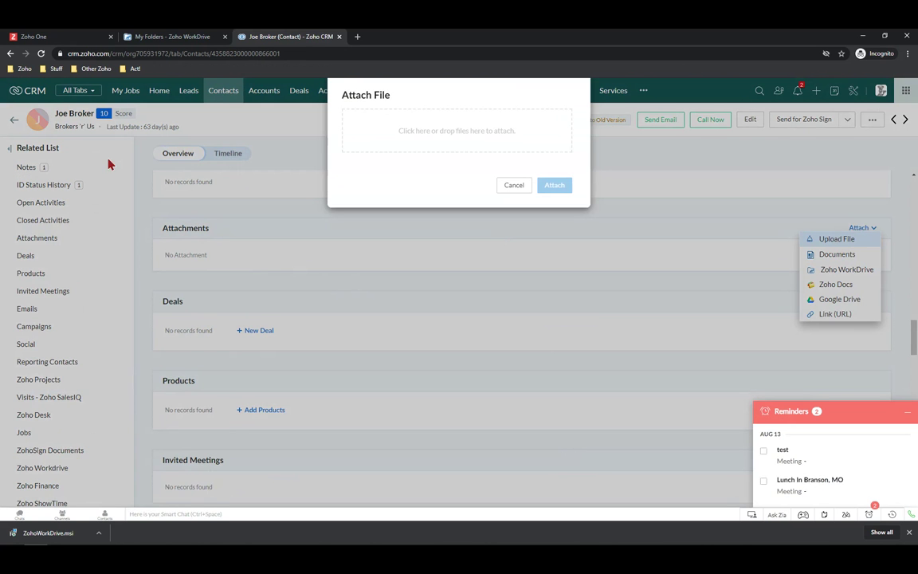
{"action": "left_click", "coordinate": [448, 133]}
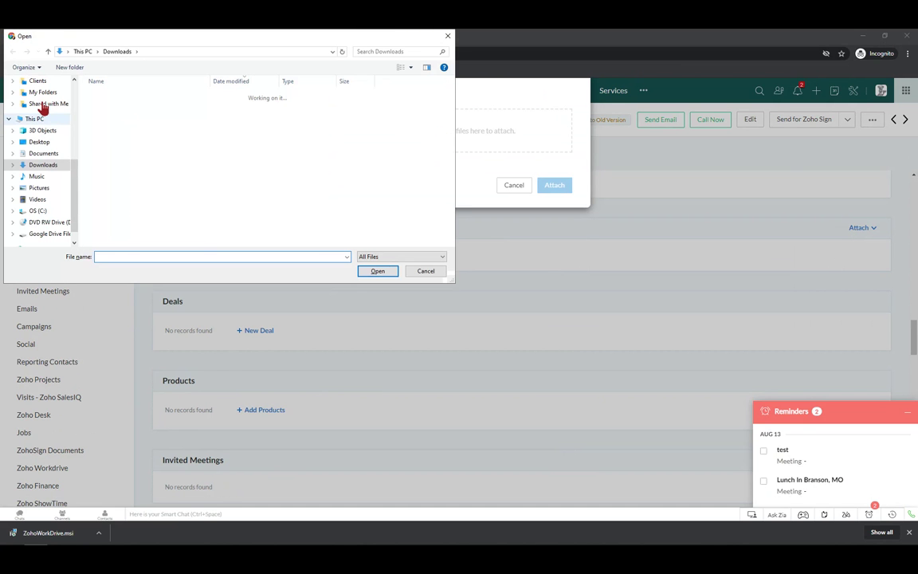
{"action": "left_click", "coordinate": [39, 188]}
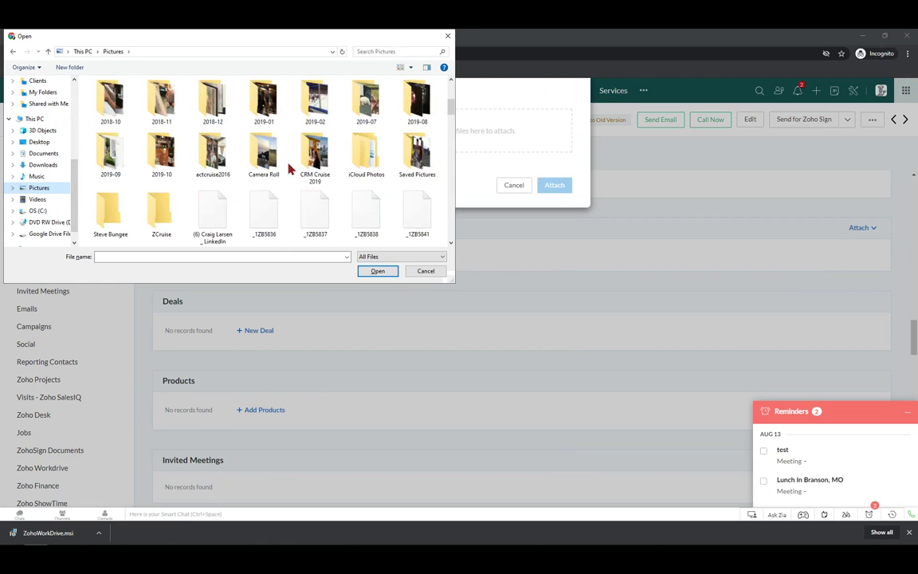
{"action": "left_click", "coordinate": [264, 162]}
{"action": "double_click", "coordinate": [264, 162]}
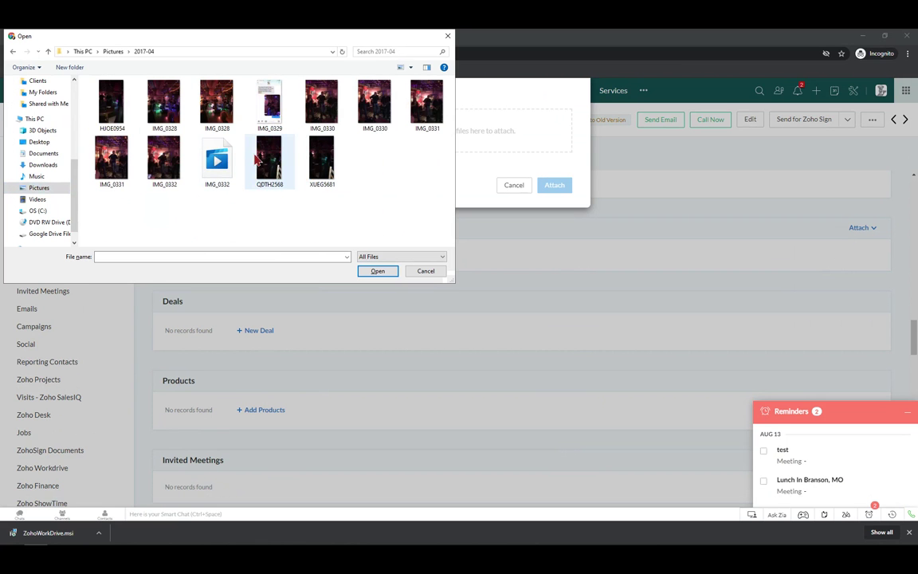
{"action": "left_click", "coordinate": [120, 51]}
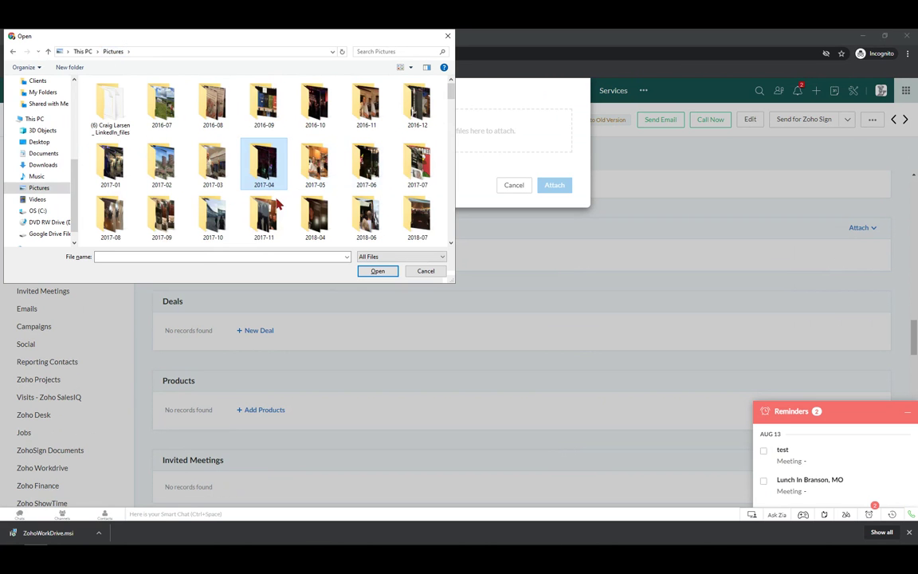
{"action": "left_click", "coordinate": [219, 223]}
{"action": "double_click", "coordinate": [219, 223]}
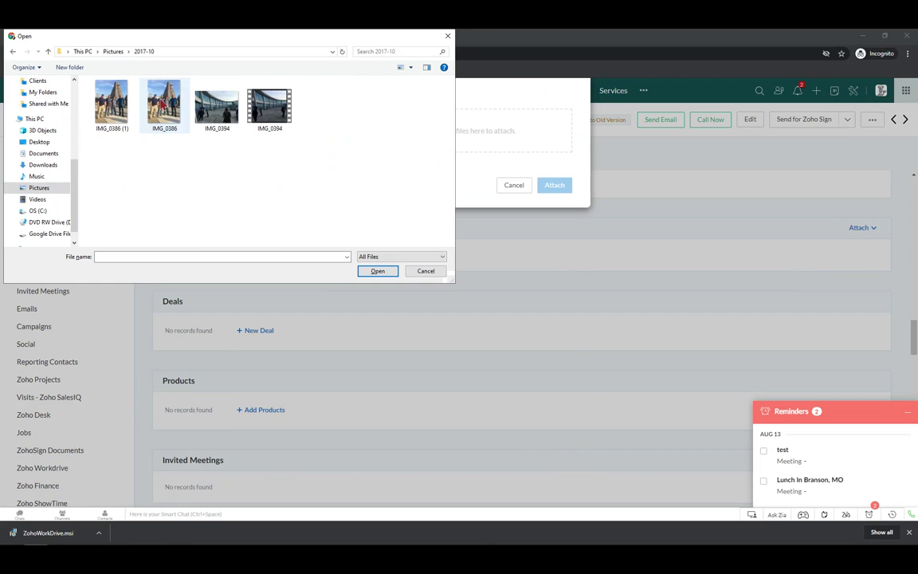
{"action": "left_click", "coordinate": [166, 108]}
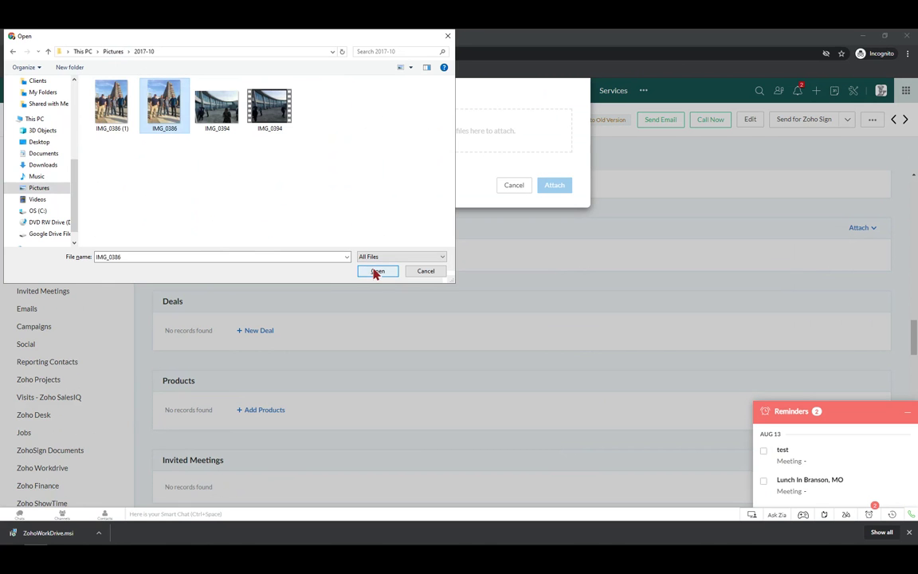
{"action": "left_click", "coordinate": [377, 272]}
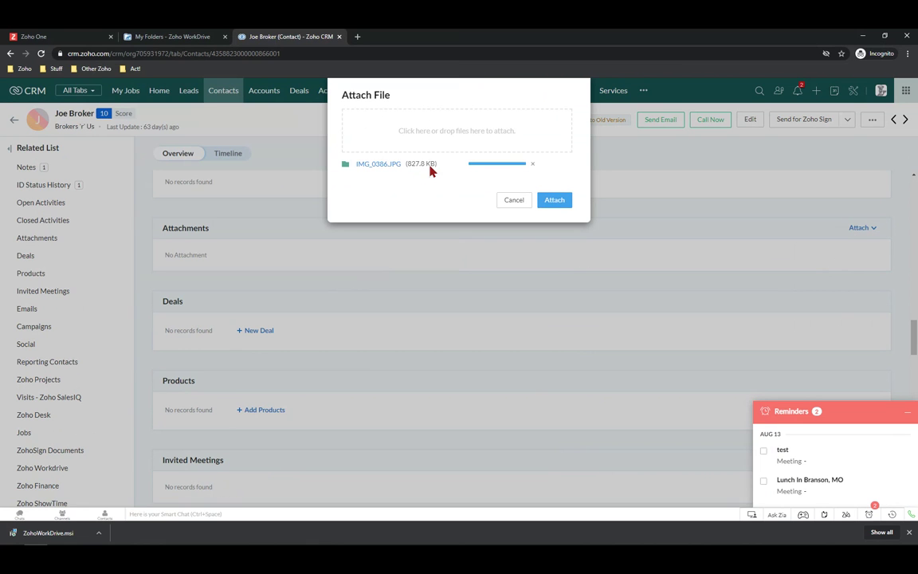
{"action": "left_click", "coordinate": [556, 203]}
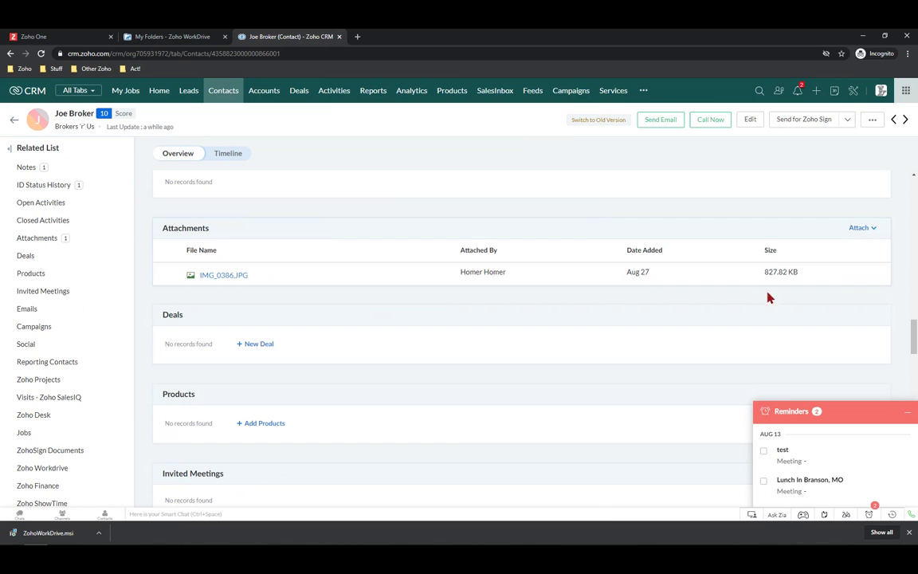
Check file storage usage in Setup, now 4.37 MB of 3072 MB, and return to Contacts
{"action": "left_click", "coordinate": [855, 92]}
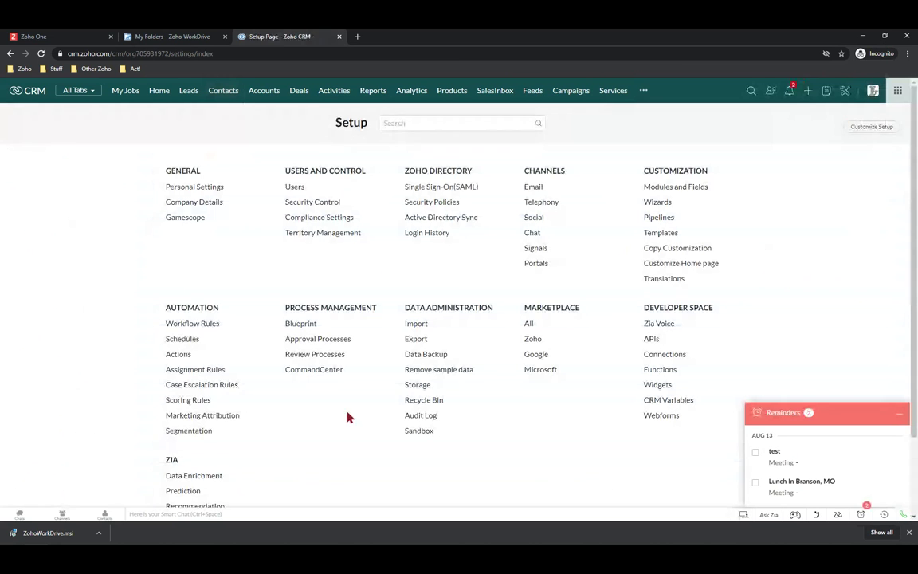
{"action": "left_click", "coordinate": [416, 386]}
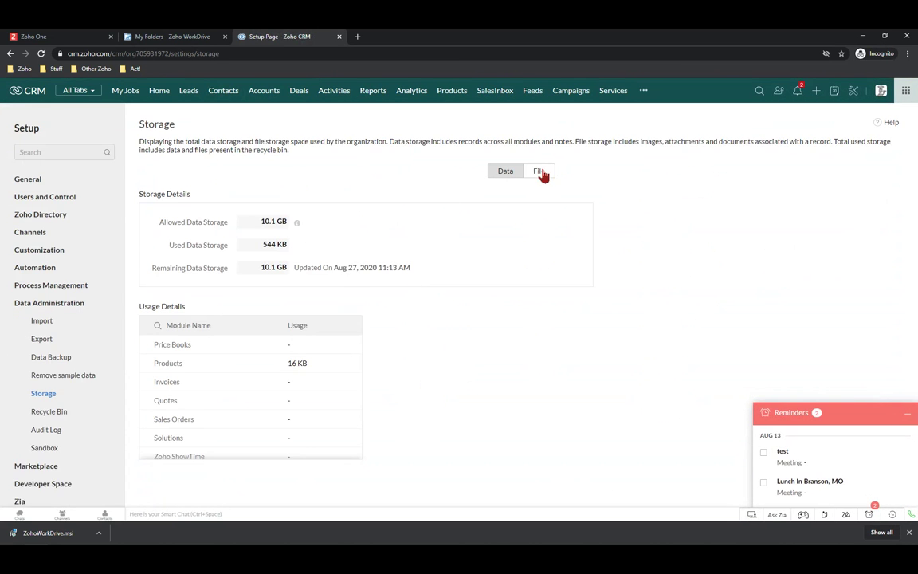
{"action": "left_click", "coordinate": [540, 172]}
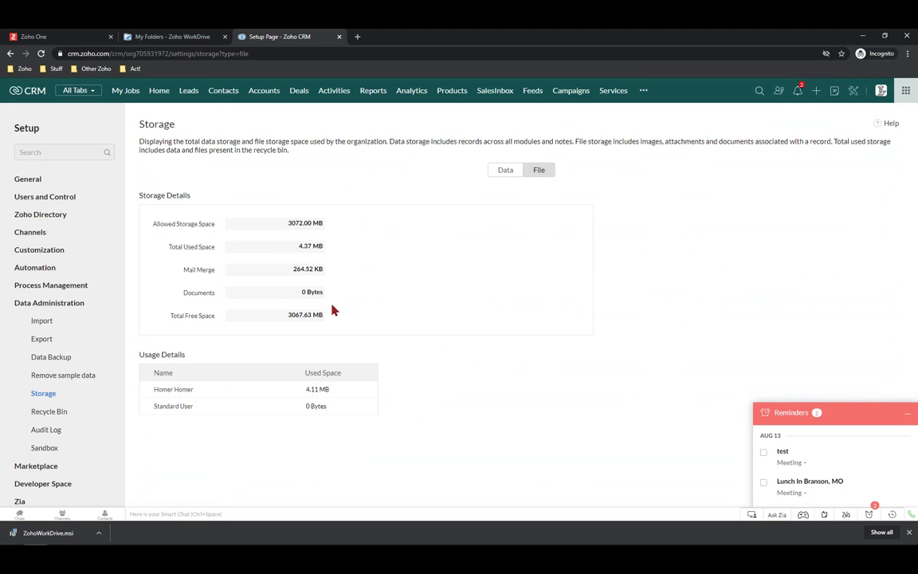
{"action": "left_click", "coordinate": [225, 91]}
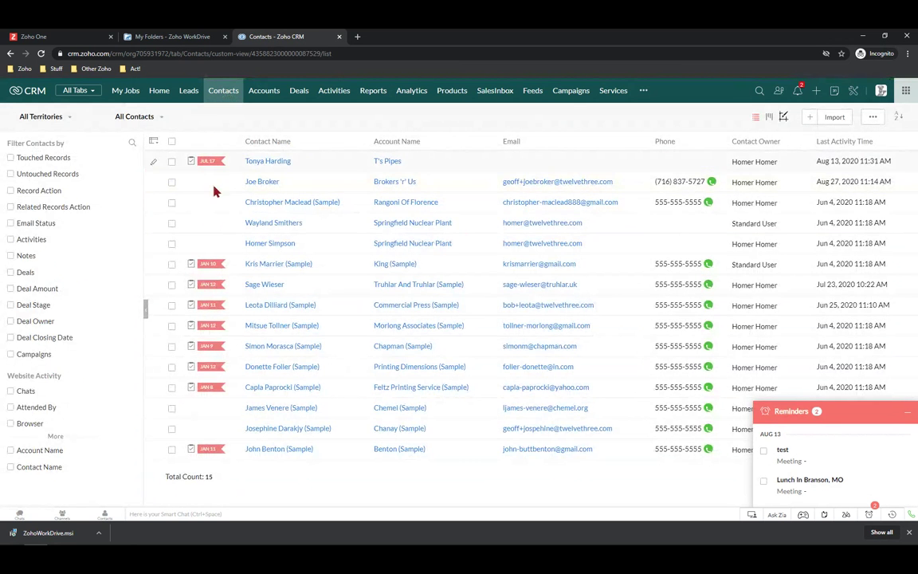
Open the Brokers 'r' Us contact and choose Zoho WorkDrive from its Attachments Attach menu
{"action": "left_click", "coordinate": [258, 182]}
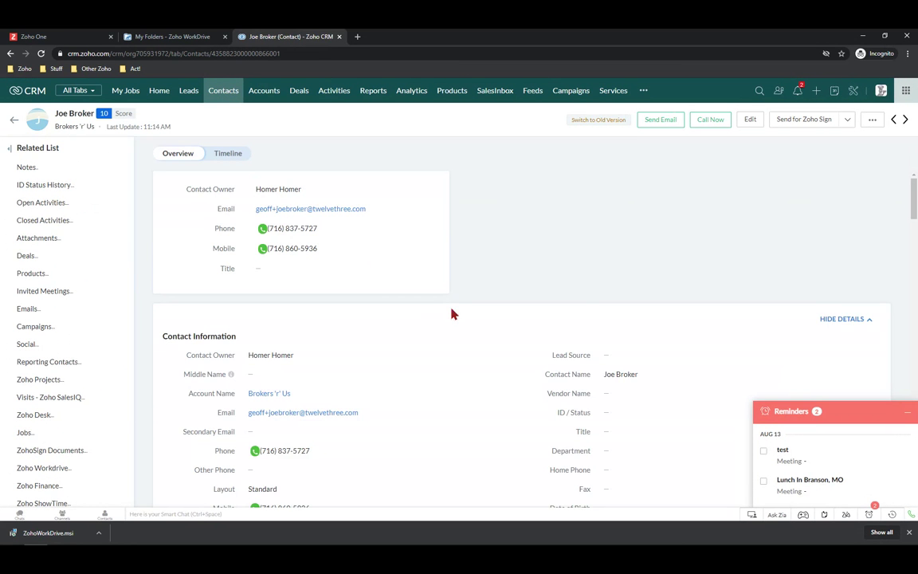
{"action": "left_click", "coordinate": [45, 241]}
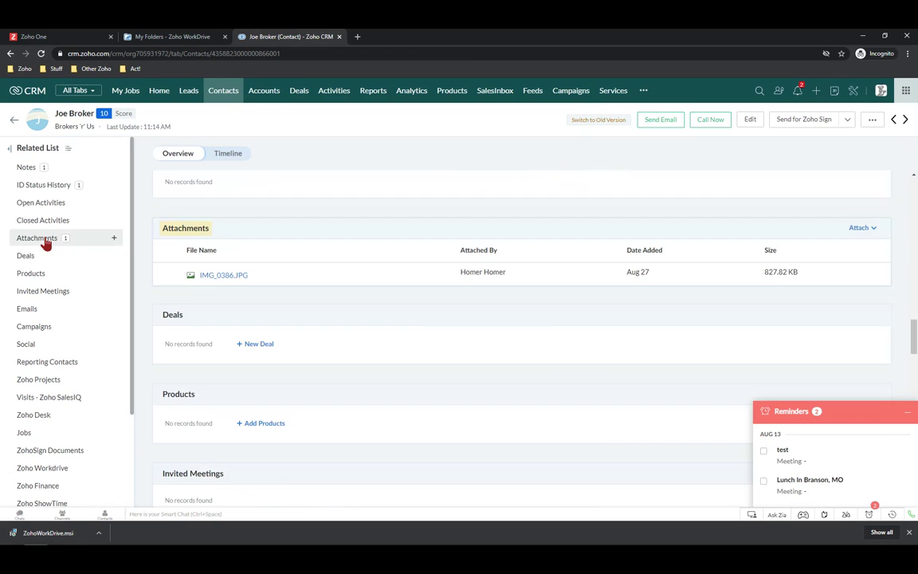
{"action": "left_click", "coordinate": [859, 229]}
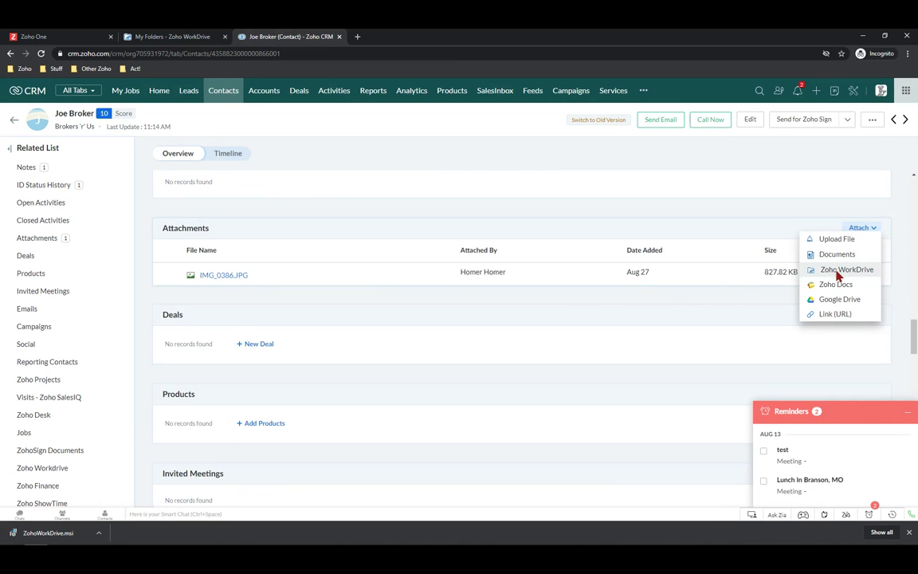
{"action": "left_click", "coordinate": [837, 271]}
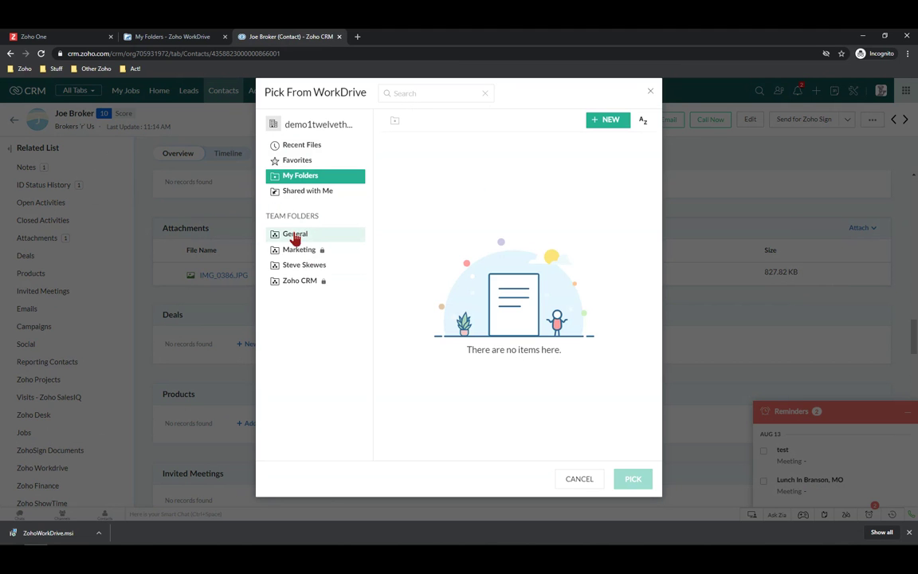
Pick both Getting Started Guide PDFs (Team Admins, Team Members) from the General folder and apply link settings
{"action": "left_click", "coordinate": [295, 236]}
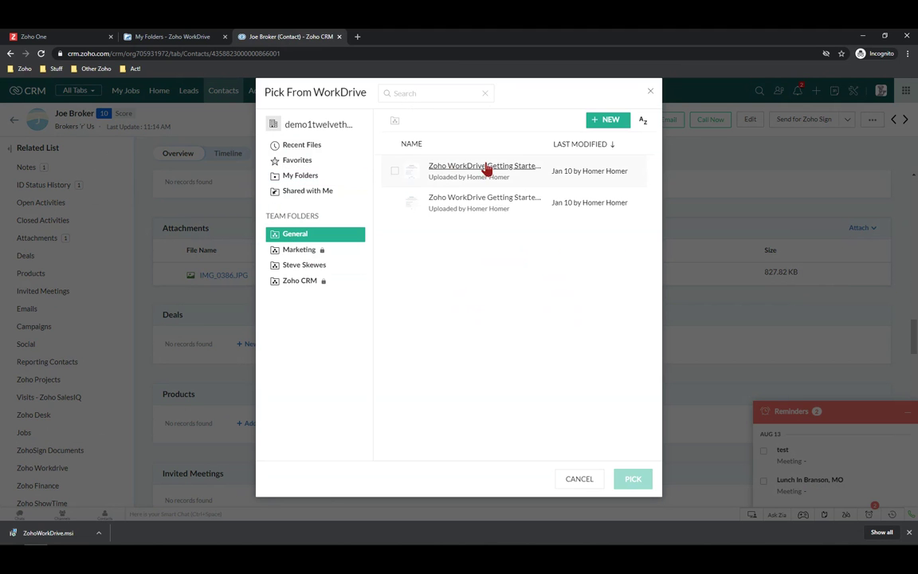
{"action": "left_click", "coordinate": [486, 169]}
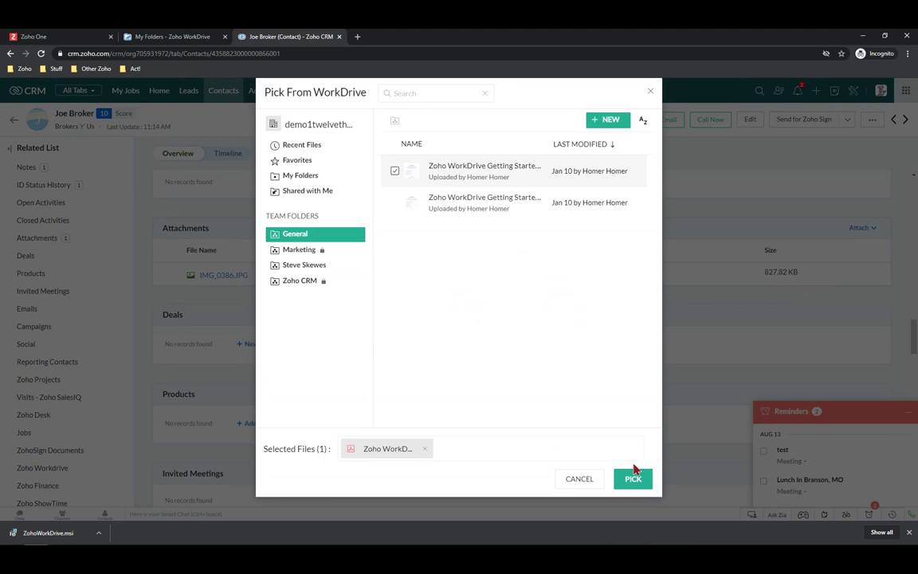
{"action": "left_click", "coordinate": [394, 202]}
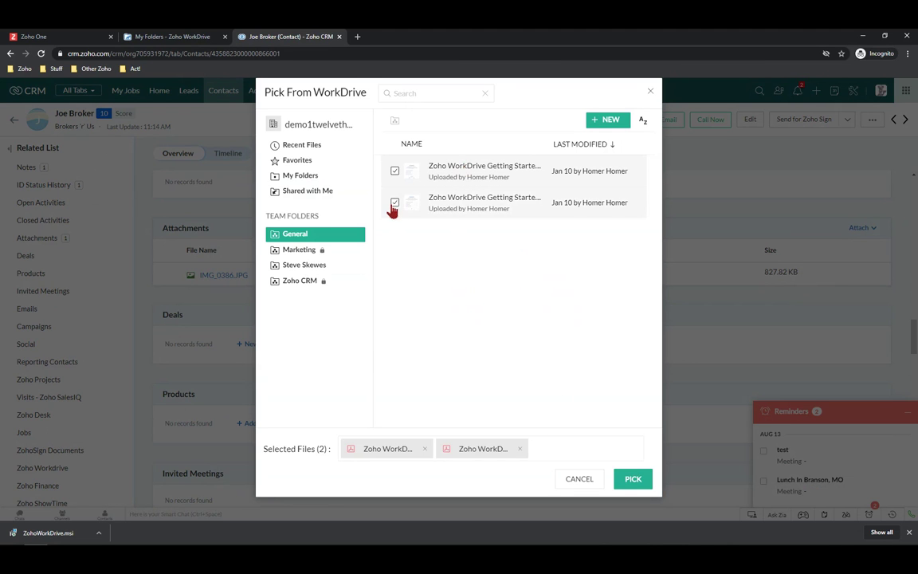
{"action": "left_click", "coordinate": [632, 478]}
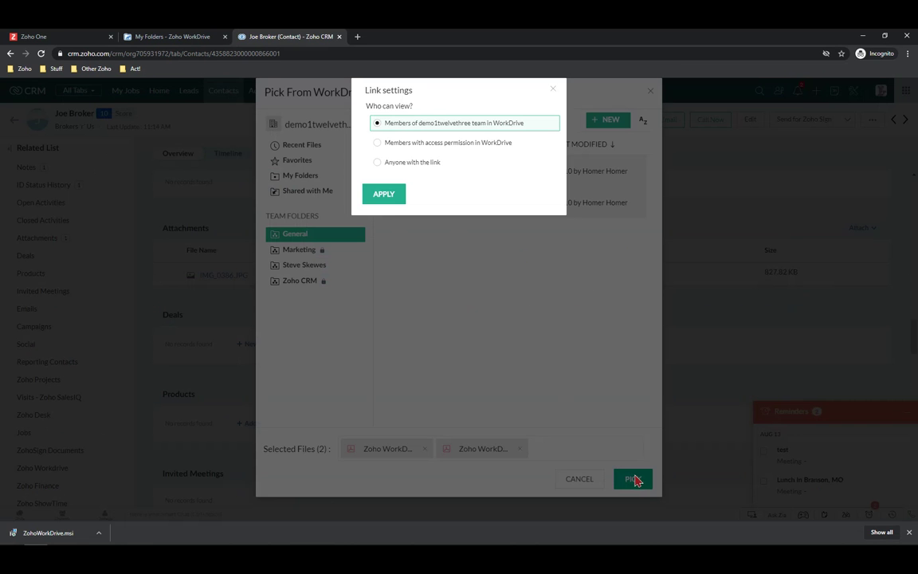
{"action": "left_click", "coordinate": [384, 195]}
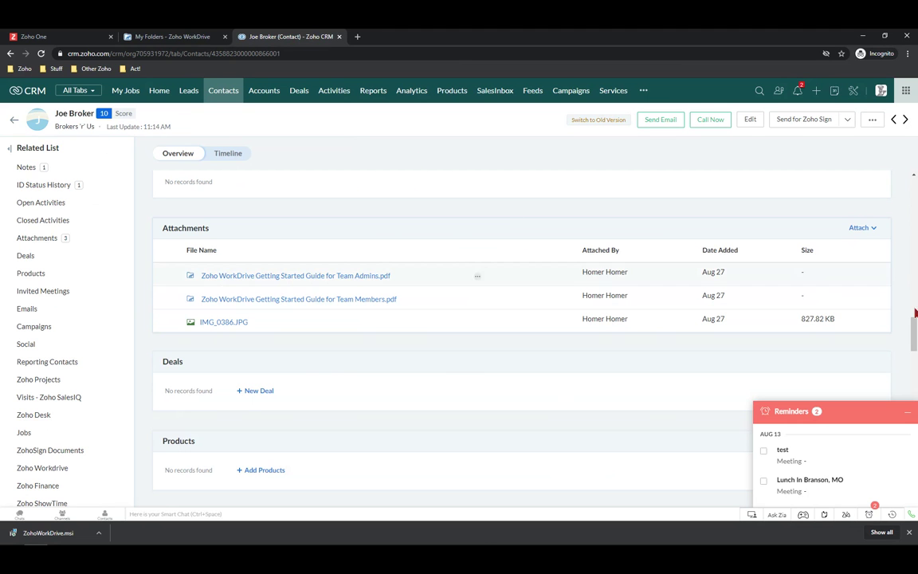
Load workdrive.zoho.com in another browser window to reach WorkDrive's My Folders page
{"action": "left_click", "coordinate": [871, 229]}
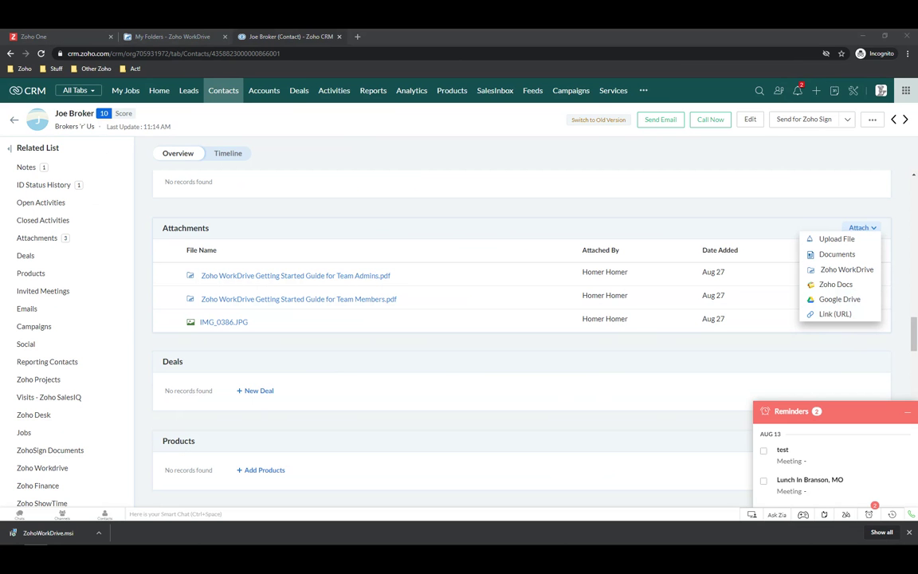
{"action": "left_click_drag", "start_coordinate": [0, 263], "coordinate": [479, 30]}
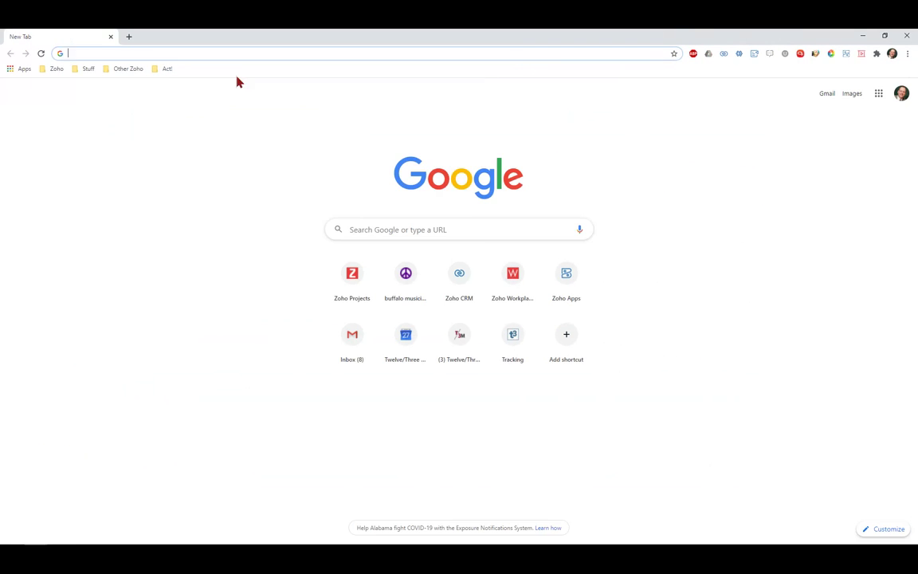
{"action": "type", "text": "workdrive.zoho.com"}
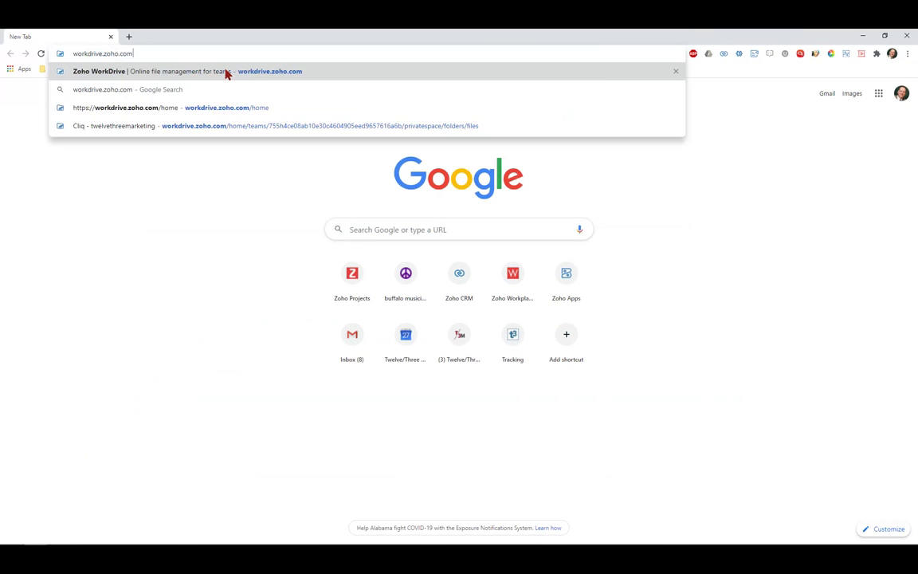
{"action": "left_click", "coordinate": [227, 72]}
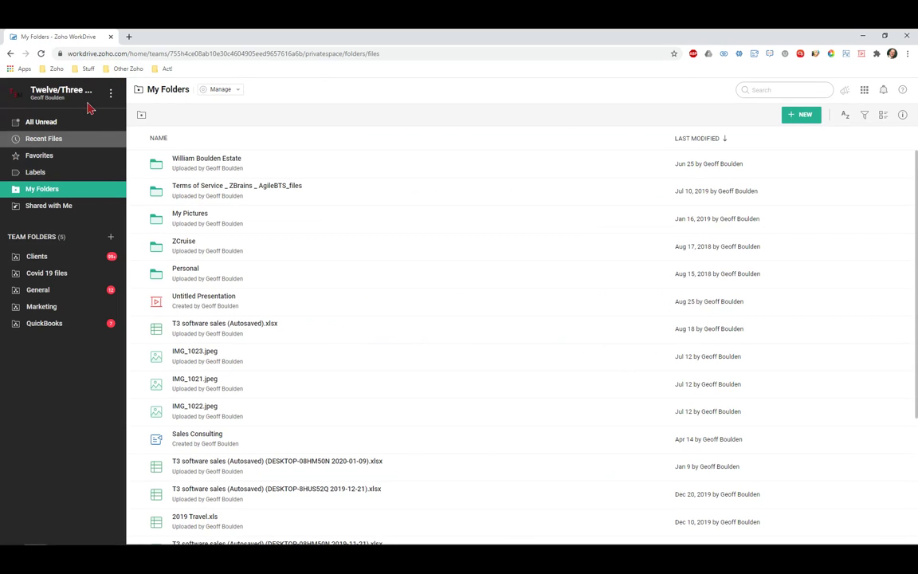
Open the team account menu from the three-dot icon beside the team name
{"action": "left_click", "coordinate": [111, 94]}
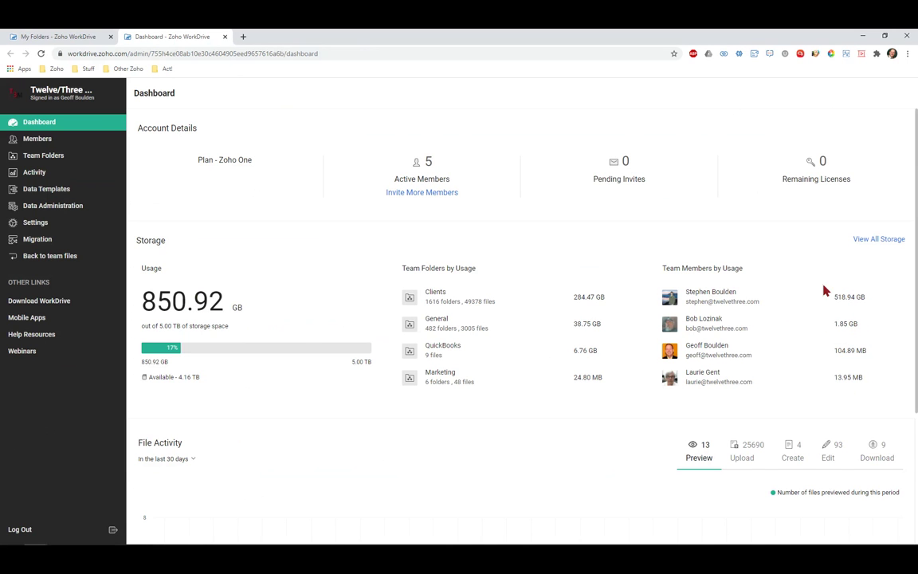
Review the Dashboard's storage figures per member and team folder, including Clients at 284.47 GB
{"action": "left_click_drag", "start_coordinate": [834, 297], "coordinate": [869, 300]}
{"action": "left_click_drag", "start_coordinate": [464, 305], "coordinate": [492, 302]}
{"action": "left_click", "coordinate": [706, 297]}
{"action": "scroll", "coordinate": [661, 443], "scroll_direction": "down", "scroll_amount": 3}
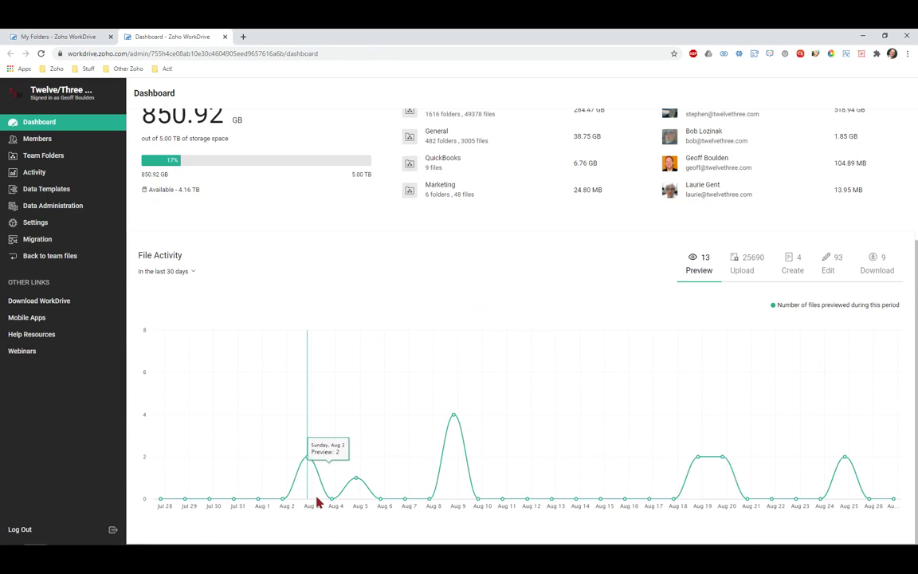
{"action": "scroll", "coordinate": [315, 498], "scroll_direction": "up", "scroll_amount": 3}
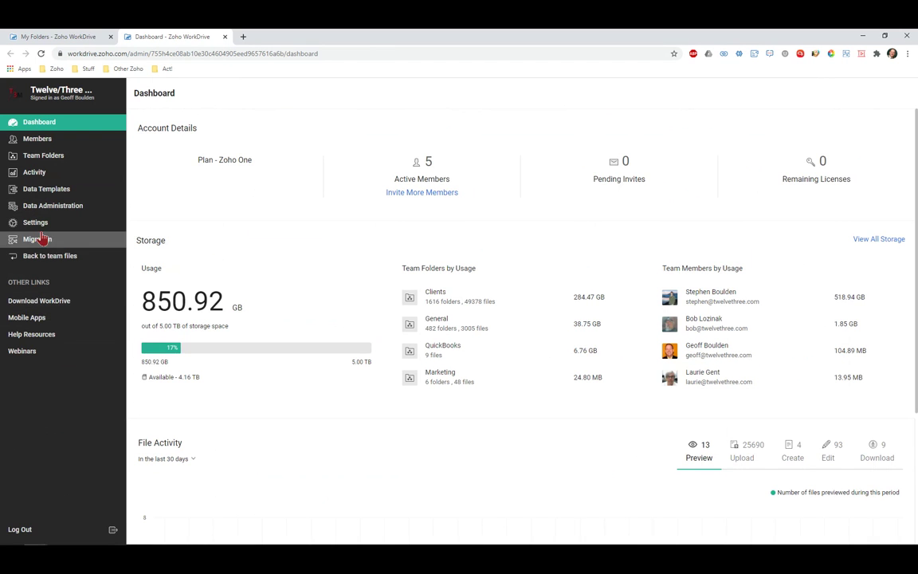
Close the Dashboard and mark all unread files in the General team folder as read
{"action": "left_click", "coordinate": [225, 37]}
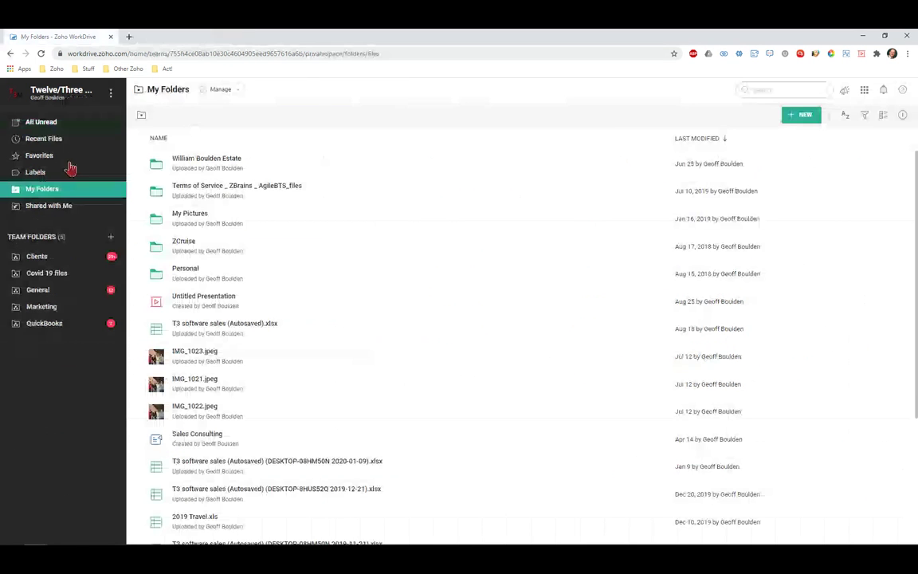
{"action": "left_click", "coordinate": [54, 291]}
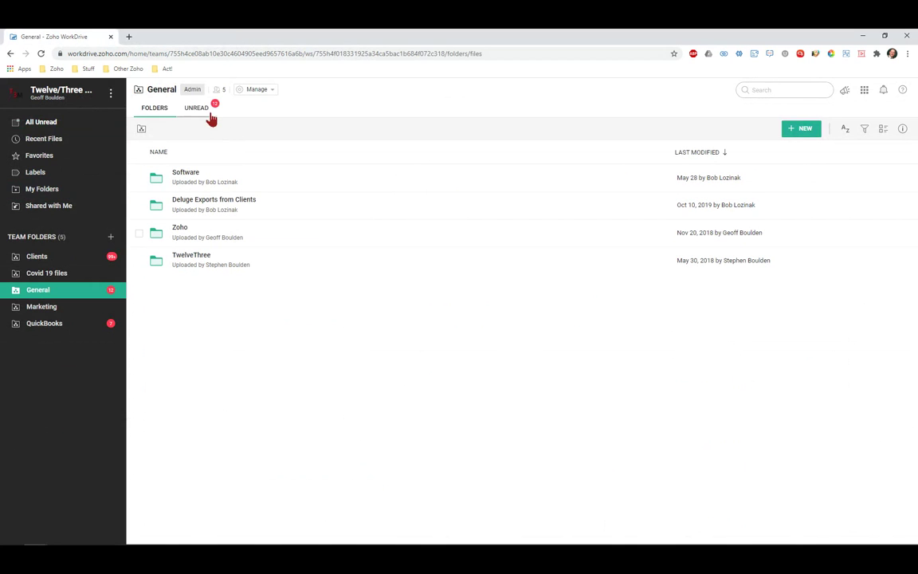
{"action": "left_click", "coordinate": [199, 110]}
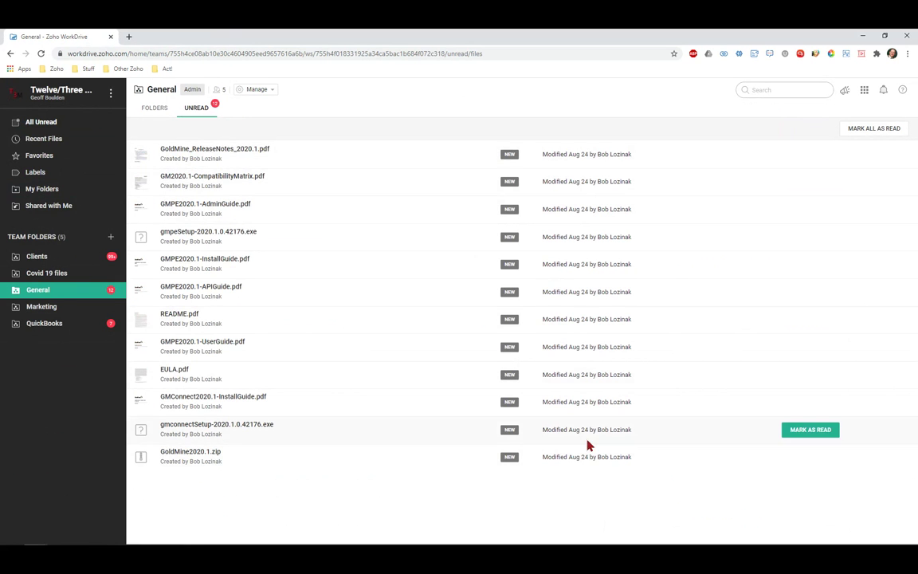
{"action": "left_click", "coordinate": [863, 132]}
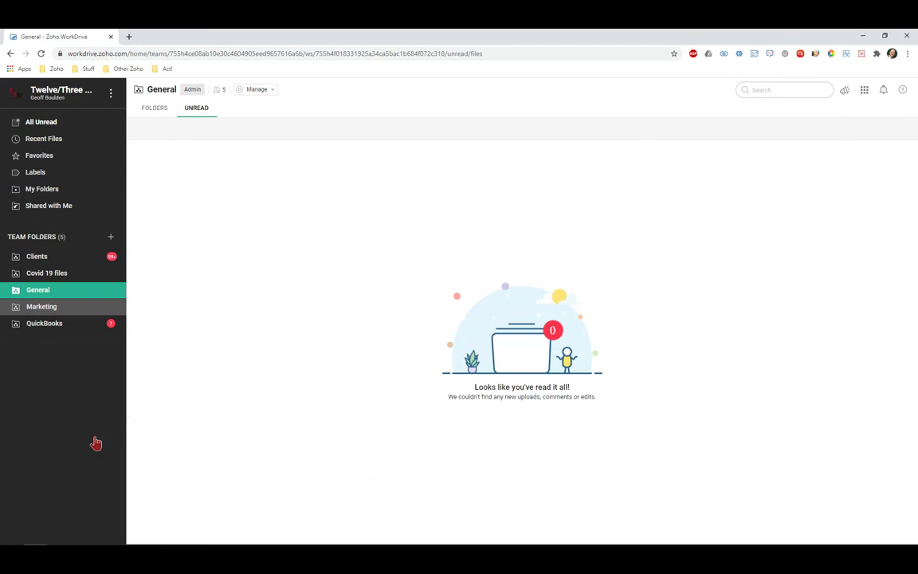
Mark all unread files in the QuickBooks team folder as read
{"action": "left_click", "coordinate": [56, 325]}
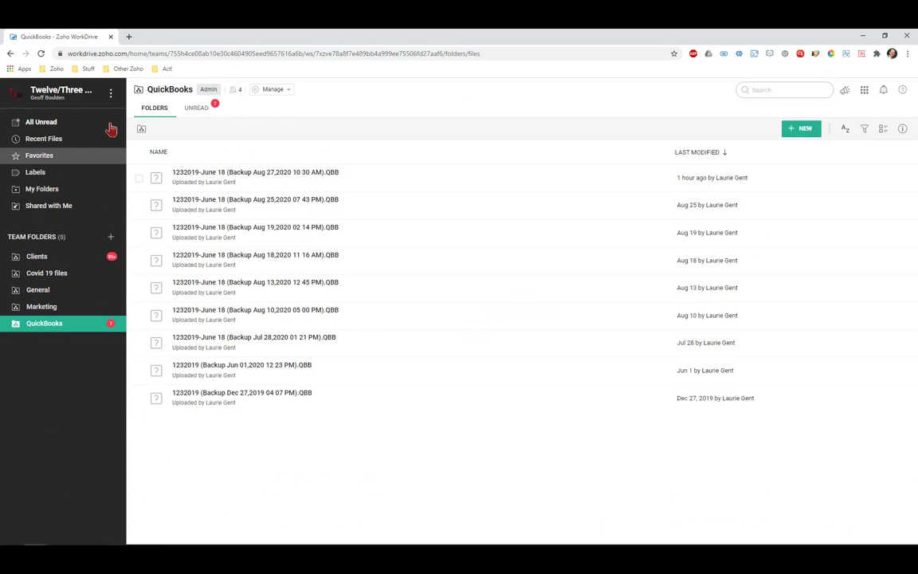
{"action": "left_click", "coordinate": [204, 113]}
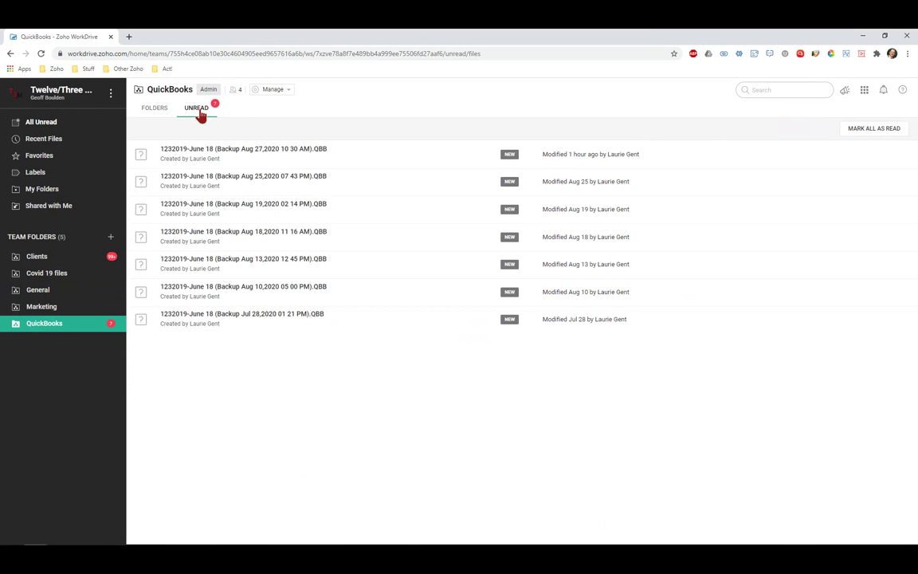
{"action": "left_click", "coordinate": [874, 130]}
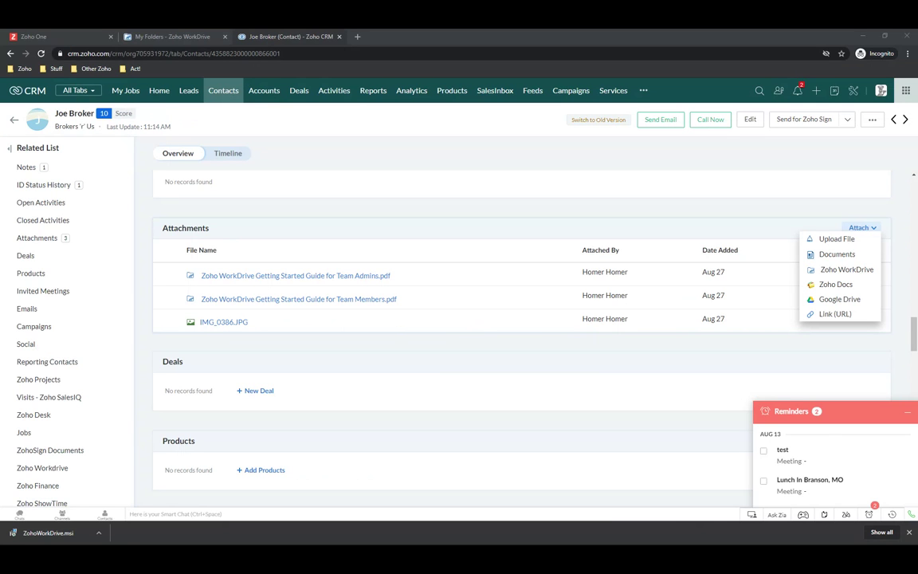
Return to the Zoho CRM contact tab and open the Setup page from the gear icon
{"action": "left_click", "coordinate": [61, 37]}
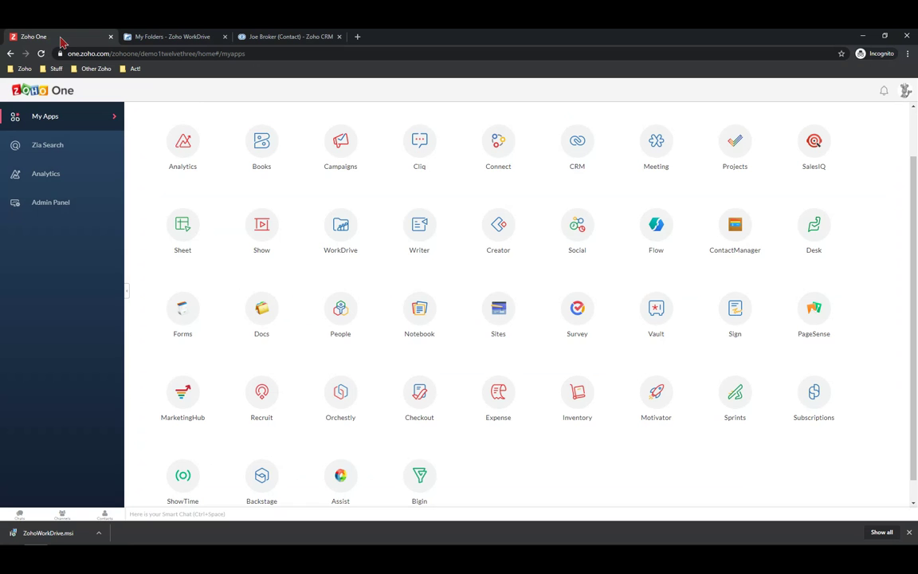
{"action": "left_click", "coordinate": [293, 38]}
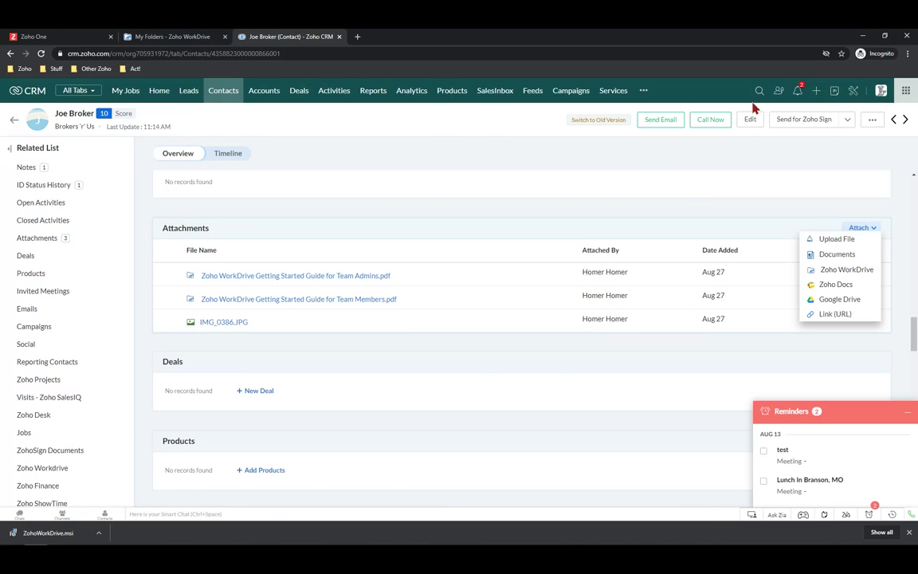
{"action": "left_click", "coordinate": [853, 93]}
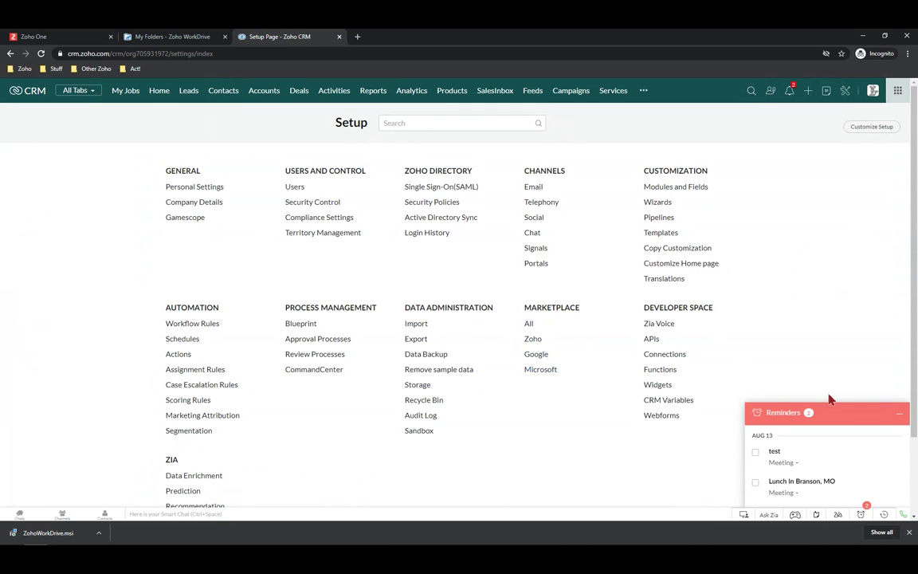
Search the extensions marketplace for 'sms' and open Twilio SMS for Zoho CRM
{"action": "left_click", "coordinate": [899, 416]}
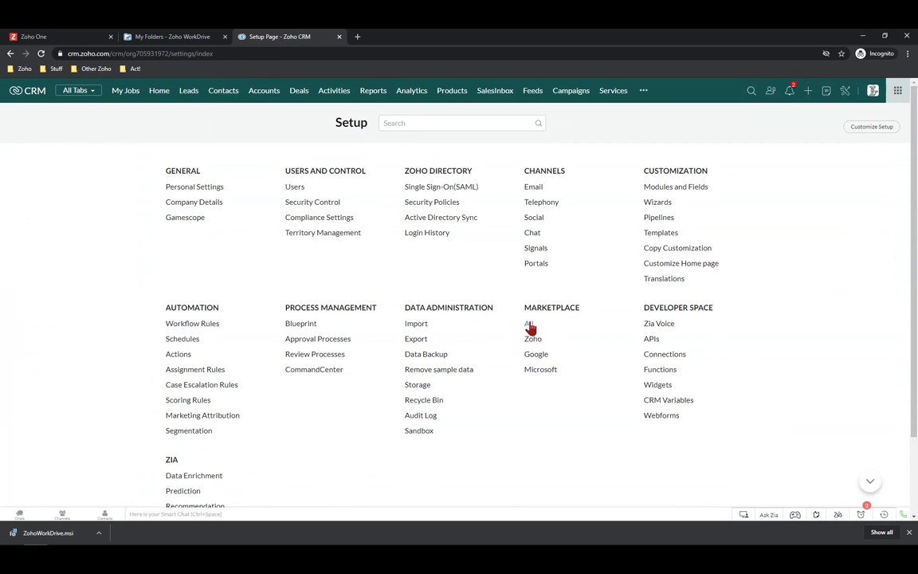
{"action": "left_click", "coordinate": [529, 326]}
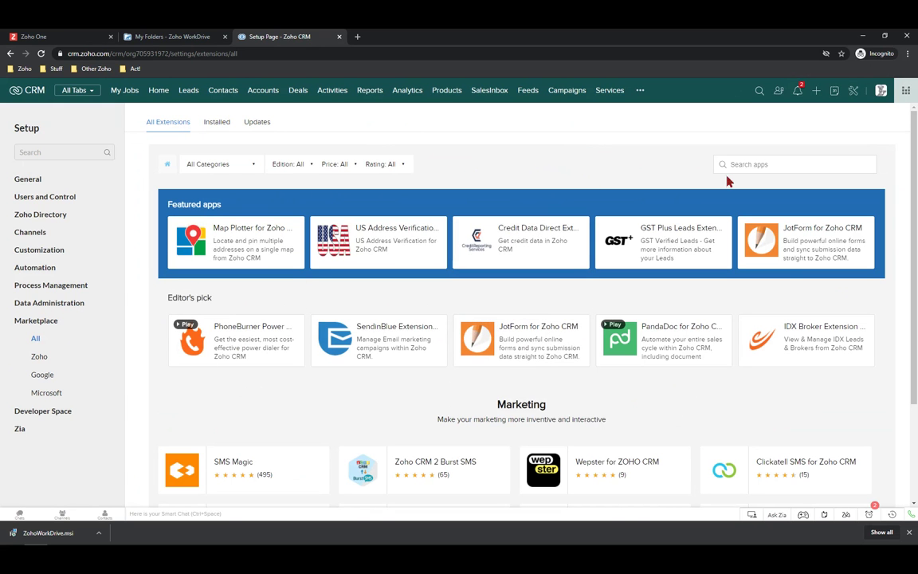
{"action": "left_click", "coordinate": [754, 165]}
{"action": "type", "text": "sms"}
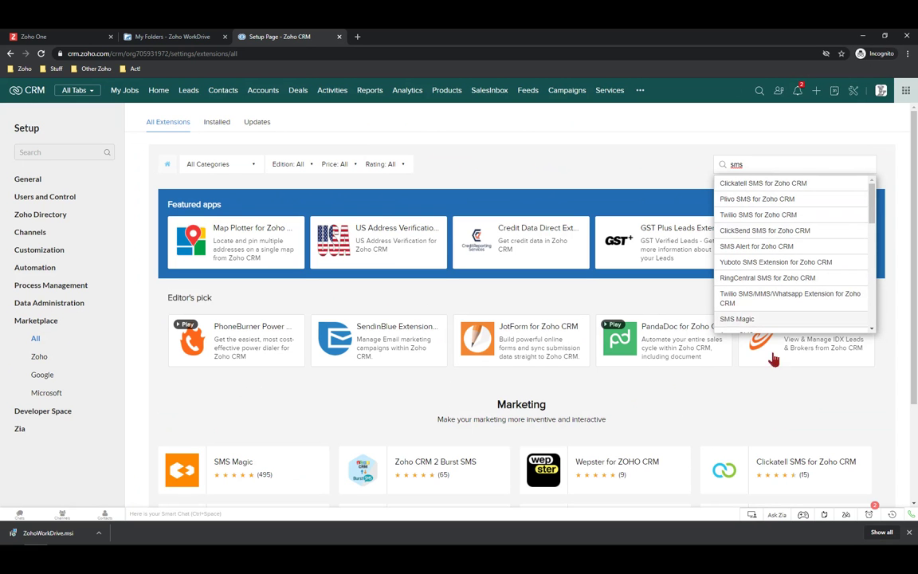
{"action": "mouse_move", "coordinate": [745, 363]}
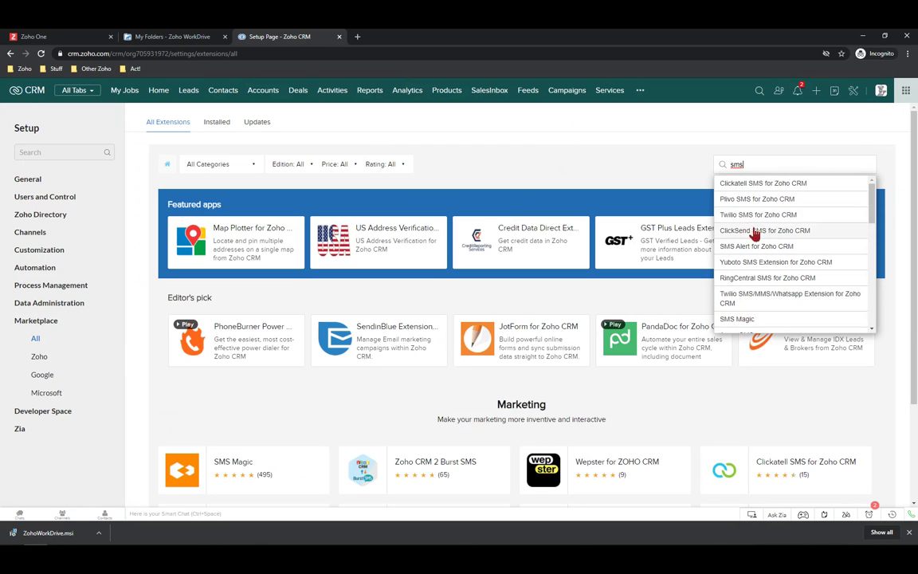
{"action": "left_click", "coordinate": [745, 215]}
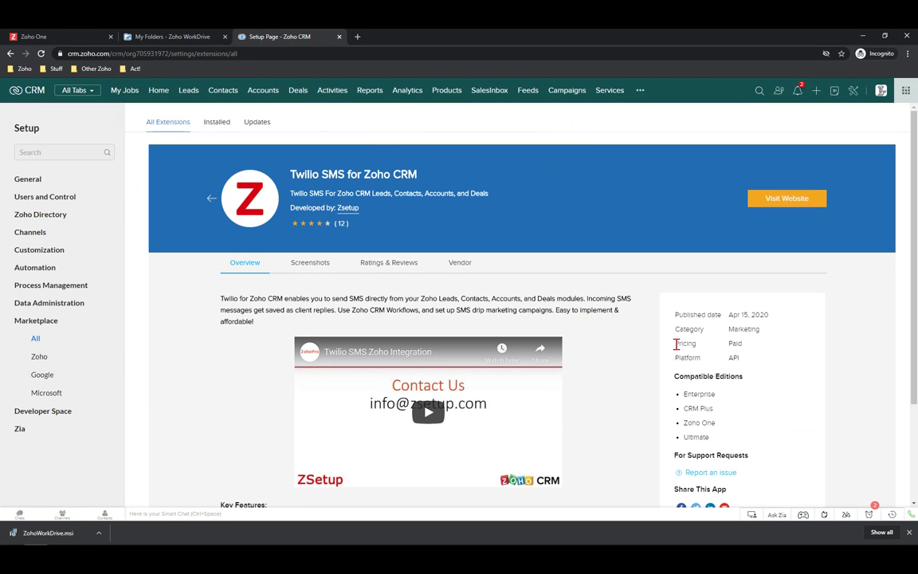
Review the Twilio SMS extension's Overview, highlighting its pricing and developer name
{"action": "left_click_drag", "start_coordinate": [675, 344], "coordinate": [759, 352]}
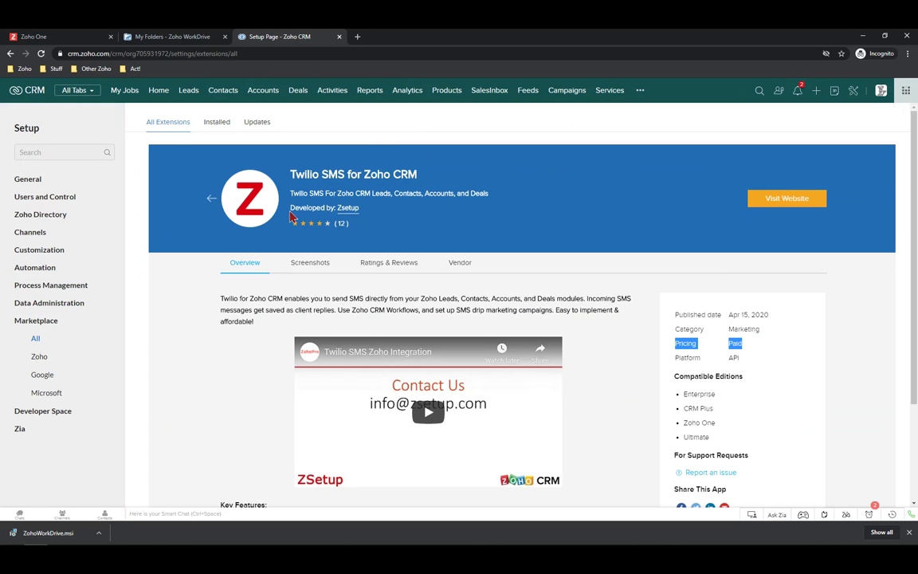
{"action": "left_click_drag", "start_coordinate": [292, 207], "coordinate": [371, 216]}
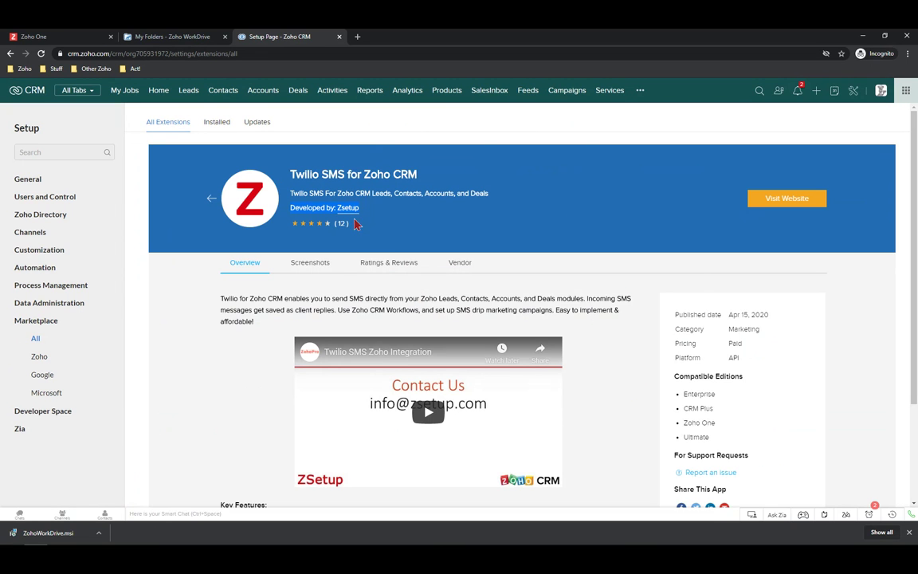
{"action": "scroll", "coordinate": [398, 213], "scroll_direction": "down", "scroll_amount": 5}
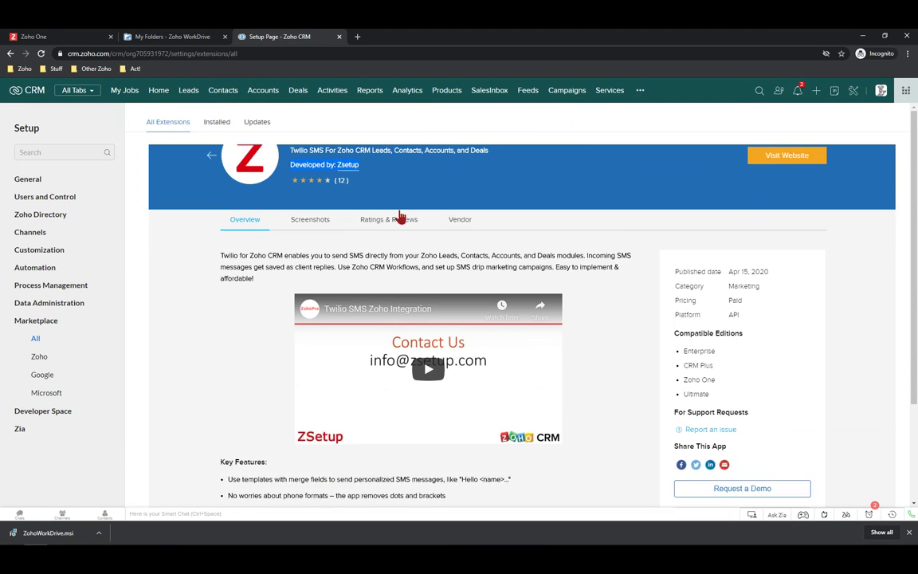
{"action": "scroll", "coordinate": [401, 238], "scroll_direction": "up", "scroll_amount": 2}
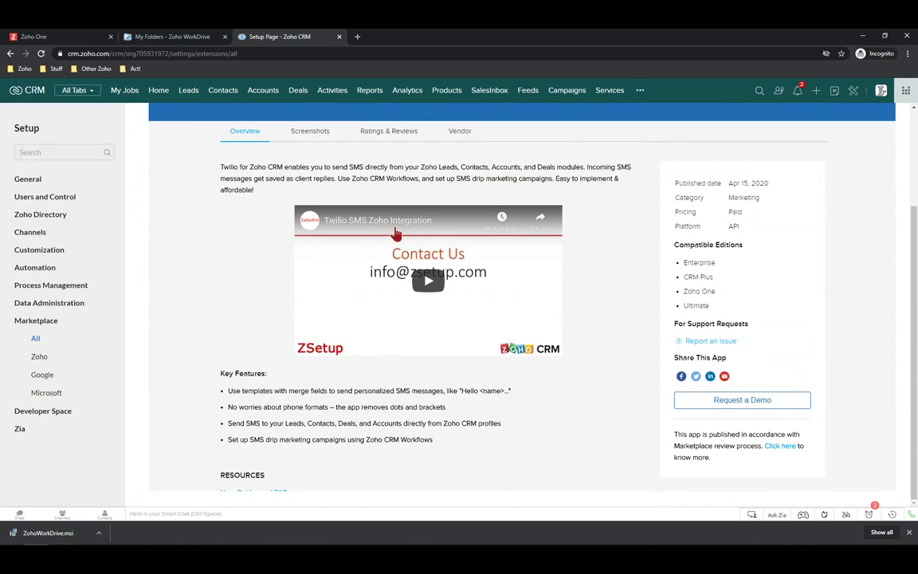
{"action": "scroll", "coordinate": [396, 233], "scroll_direction": "up", "scroll_amount": 1}
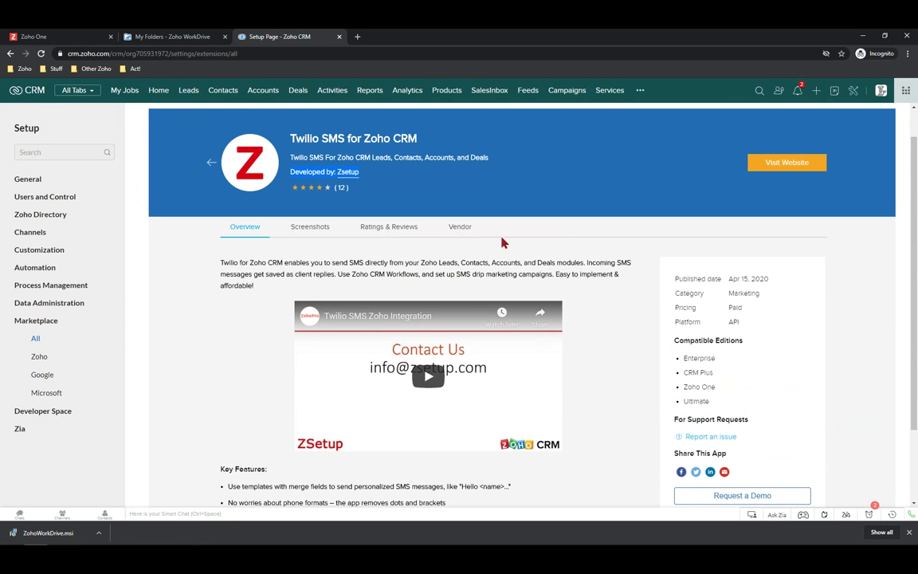
Read the extension's Ratings & Reviews, then return to the marketplace listing
{"action": "left_click", "coordinate": [371, 231]}
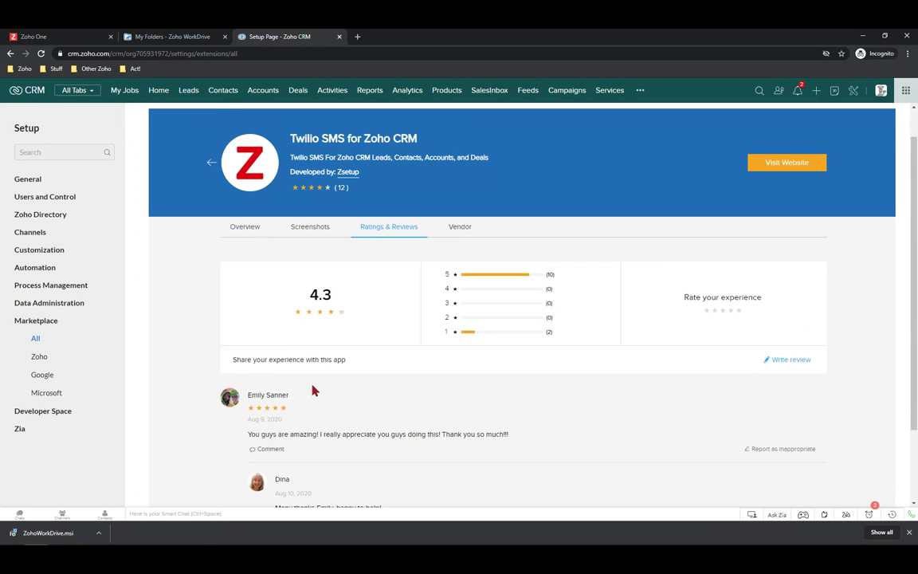
{"action": "scroll", "coordinate": [313, 389], "scroll_direction": "down", "scroll_amount": 4}
{"action": "scroll", "coordinate": [318, 387], "scroll_direction": "up", "scroll_amount": 5}
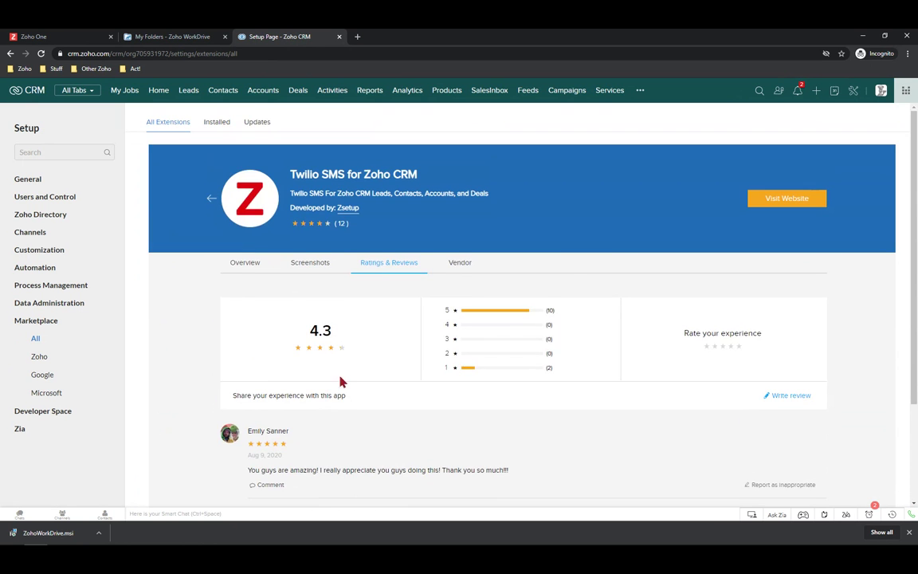
{"action": "left_click", "coordinate": [212, 200]}
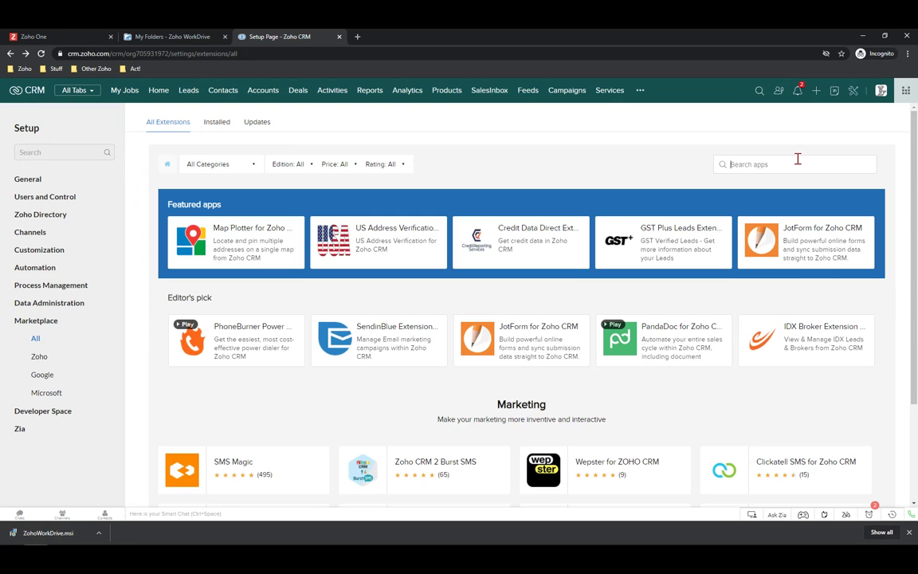
Search the marketplace for 'QB' and review the Zoho CRM Integration for QuickBooks details
{"action": "type", "text": "QB"}
{"action": "key", "text": "Return"}
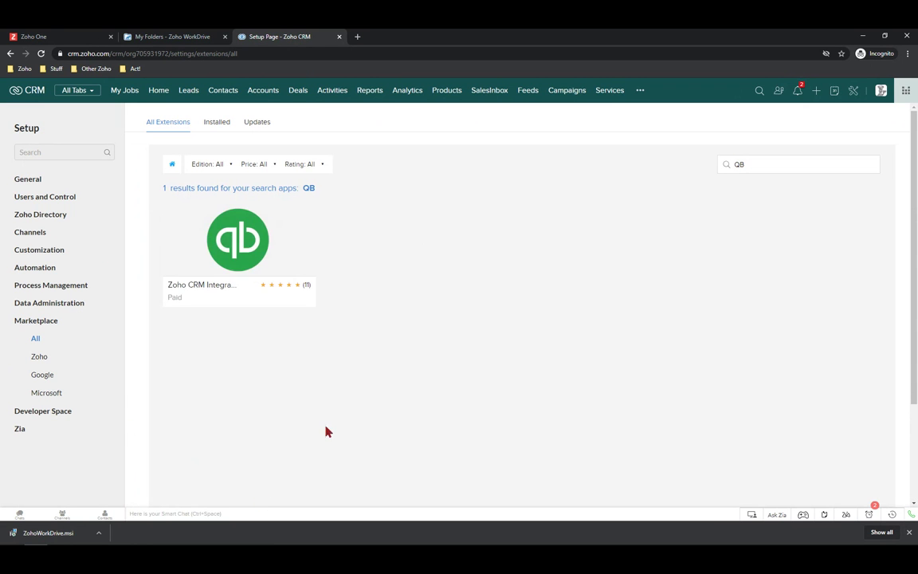
{"action": "left_click", "coordinate": [240, 225]}
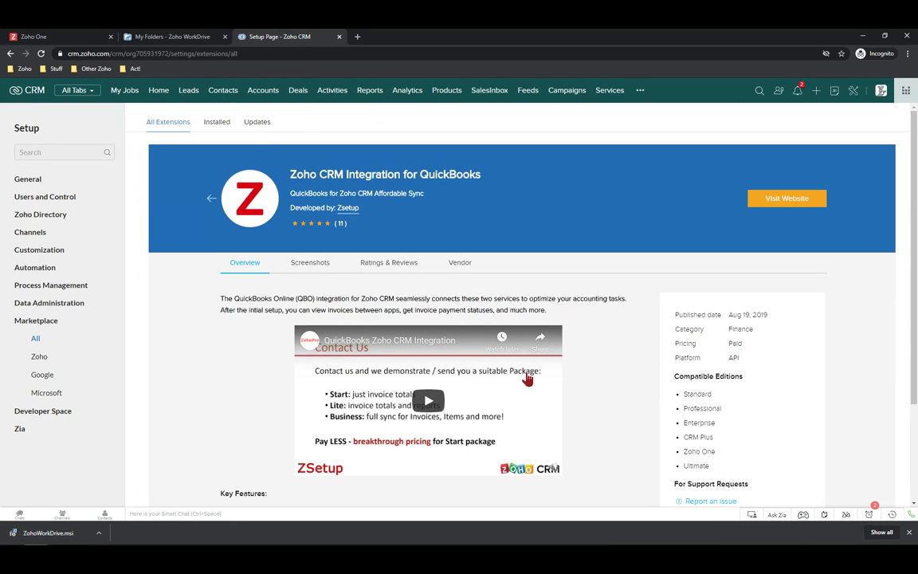
{"action": "scroll", "coordinate": [371, 398], "scroll_direction": "down", "scroll_amount": 1}
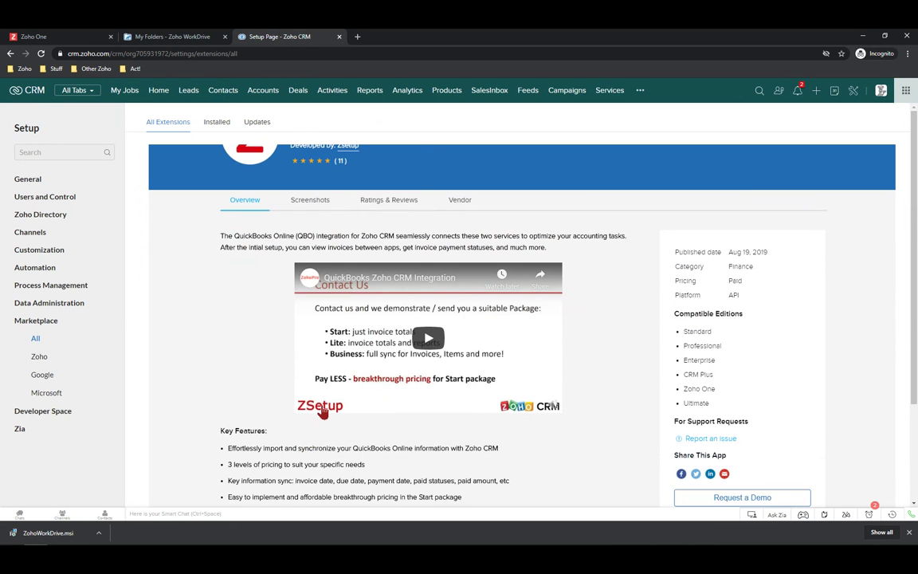
{"action": "scroll", "coordinate": [323, 411], "scroll_direction": "down", "scroll_amount": 2}
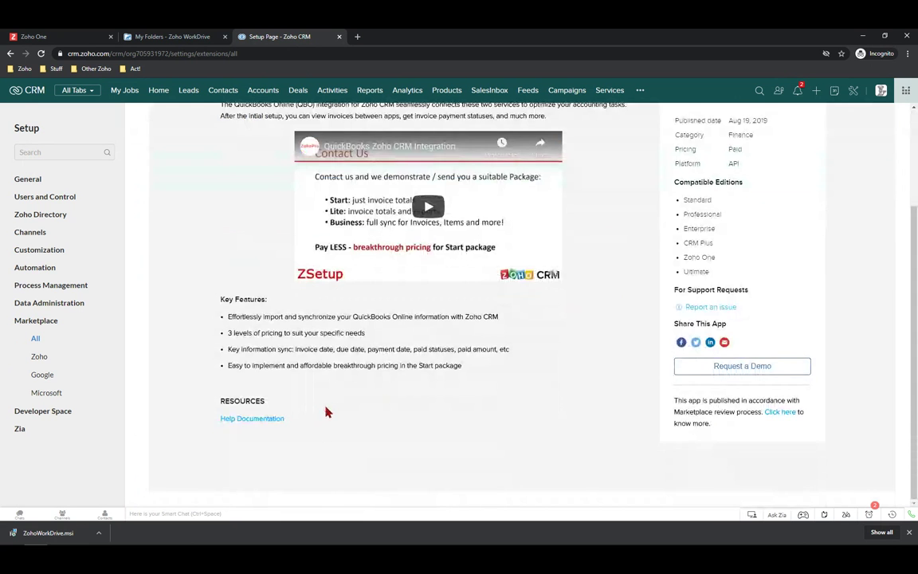
{"action": "scroll", "coordinate": [273, 302], "scroll_direction": "up", "scroll_amount": 3}
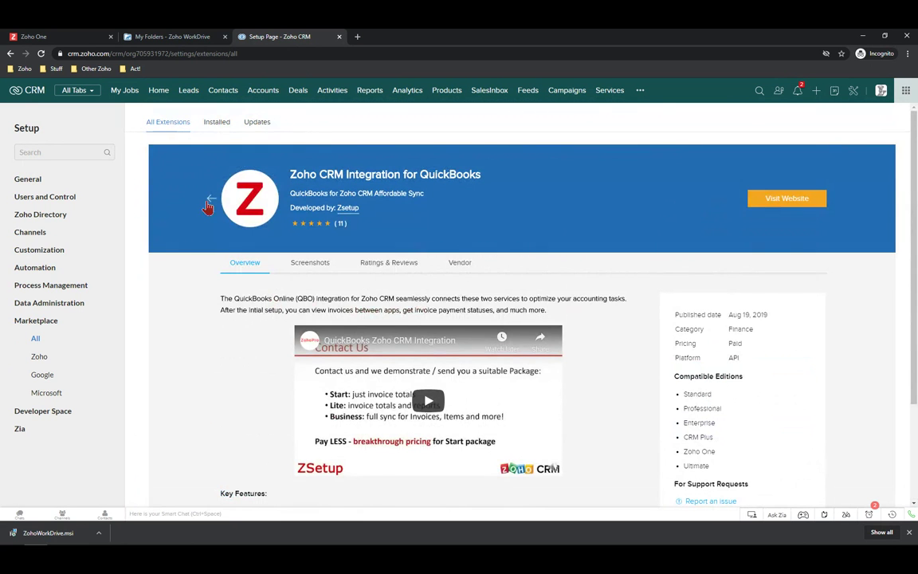
Return to the full extensions listing and open the FedEx Rate Comparator extension
{"action": "left_click", "coordinate": [212, 198]}
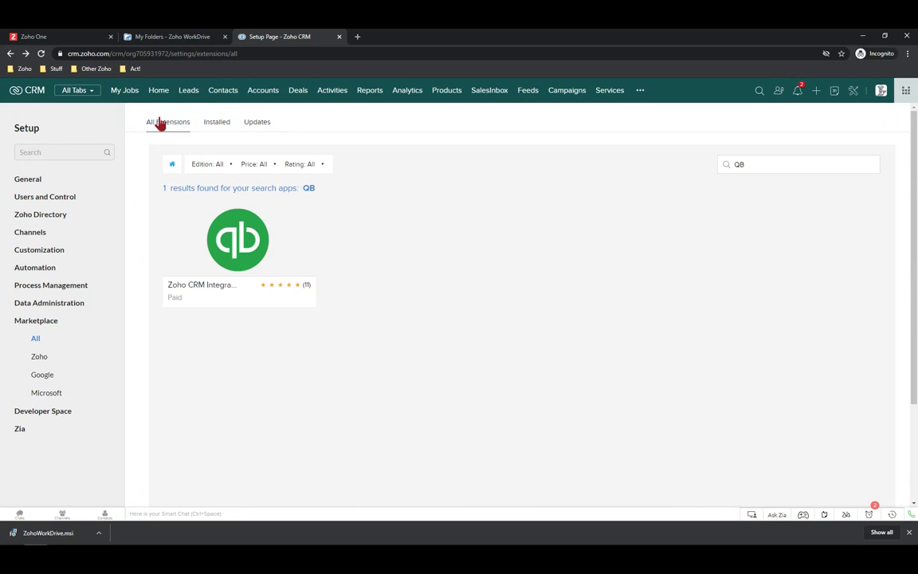
{"action": "left_click", "coordinate": [159, 126]}
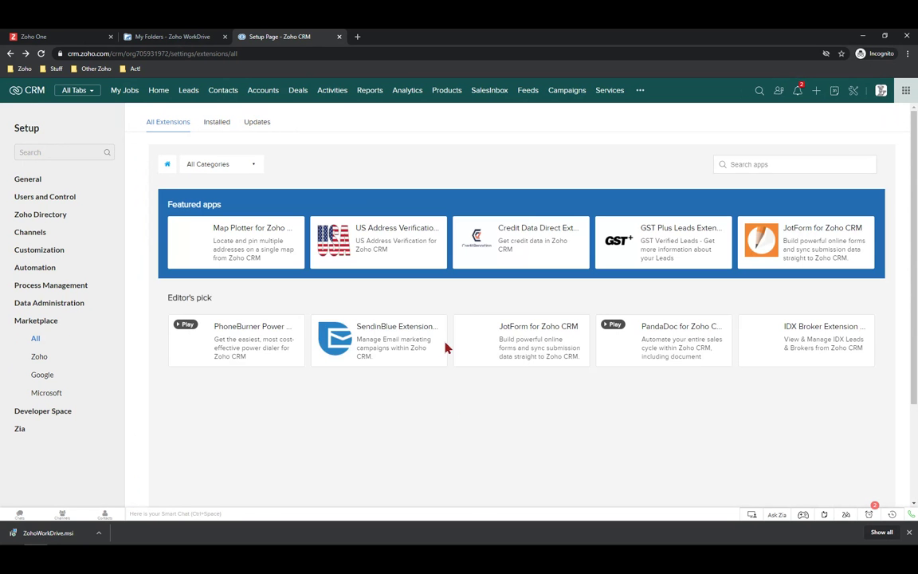
{"action": "scroll", "coordinate": [491, 438], "scroll_direction": "down", "scroll_amount": 15}
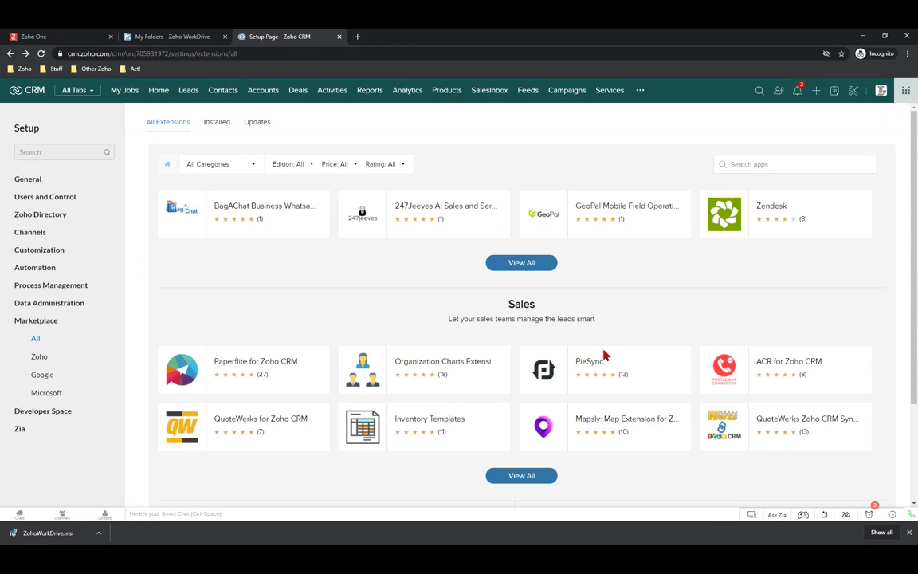
{"action": "scroll", "coordinate": [602, 353], "scroll_direction": "down", "scroll_amount": 3}
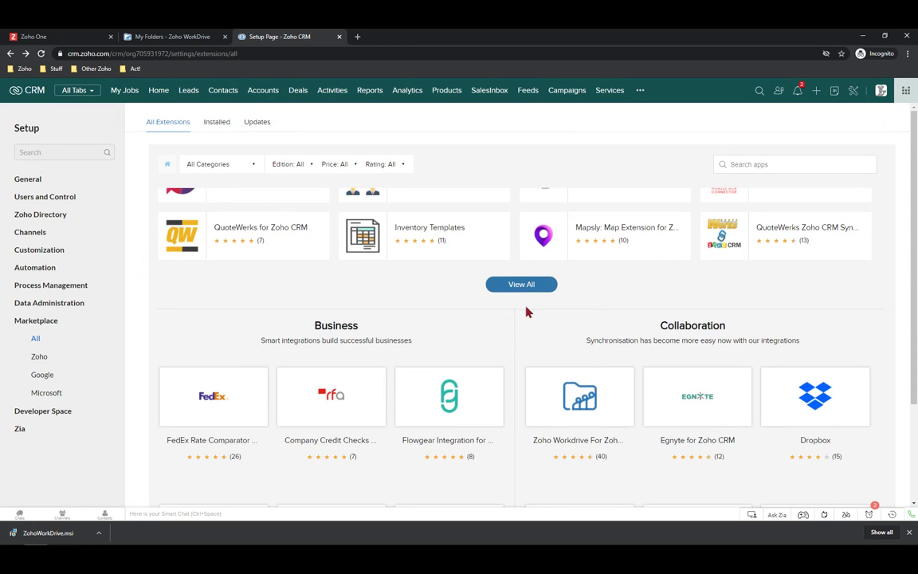
{"action": "scroll", "coordinate": [596, 341], "scroll_direction": "down", "scroll_amount": 2}
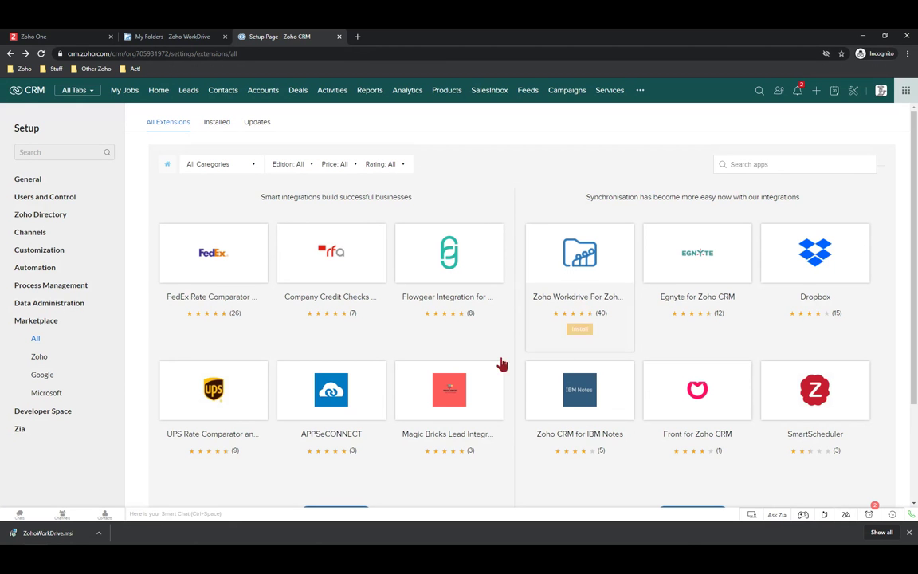
{"action": "mouse_move", "coordinate": [217, 394]}
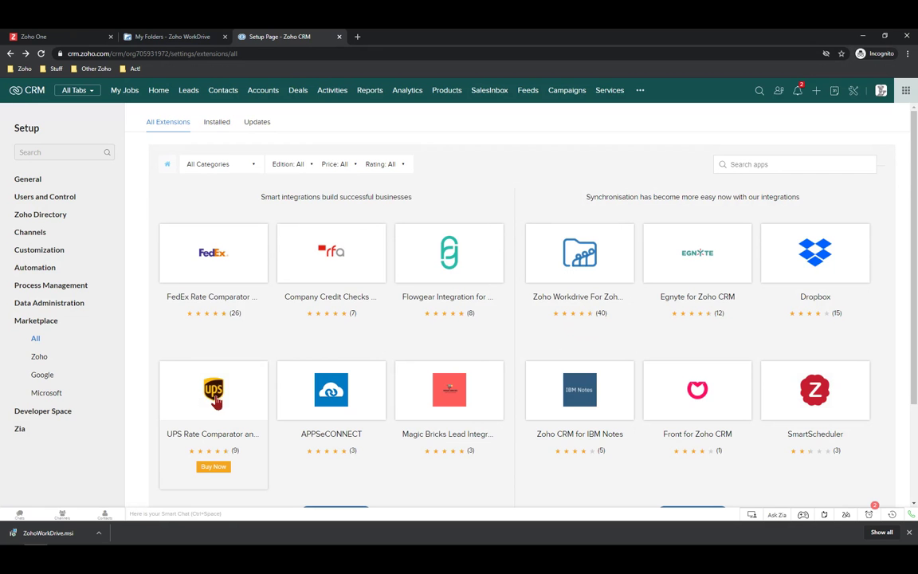
{"action": "mouse_move", "coordinate": [193, 243]}
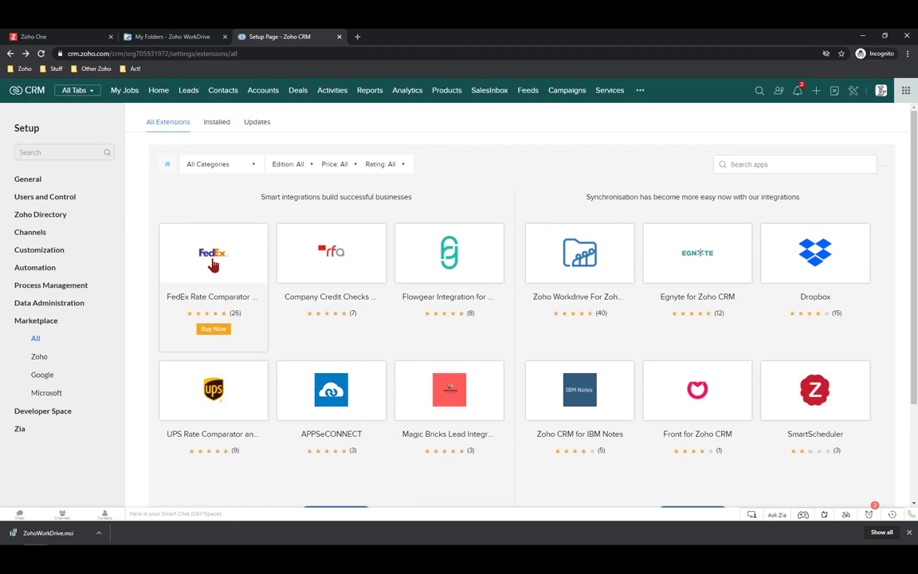
{"action": "left_click", "coordinate": [213, 265]}
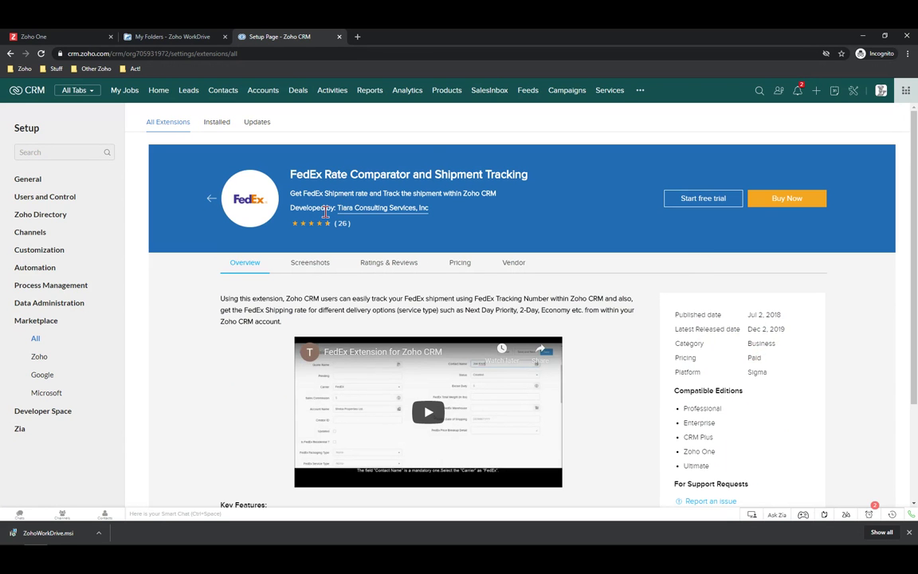
Review the FedEx extension's Screenshots, Pricing ($15 per org) and Vendor information
{"action": "scroll", "coordinate": [399, 227], "scroll_direction": "down", "scroll_amount": 1}
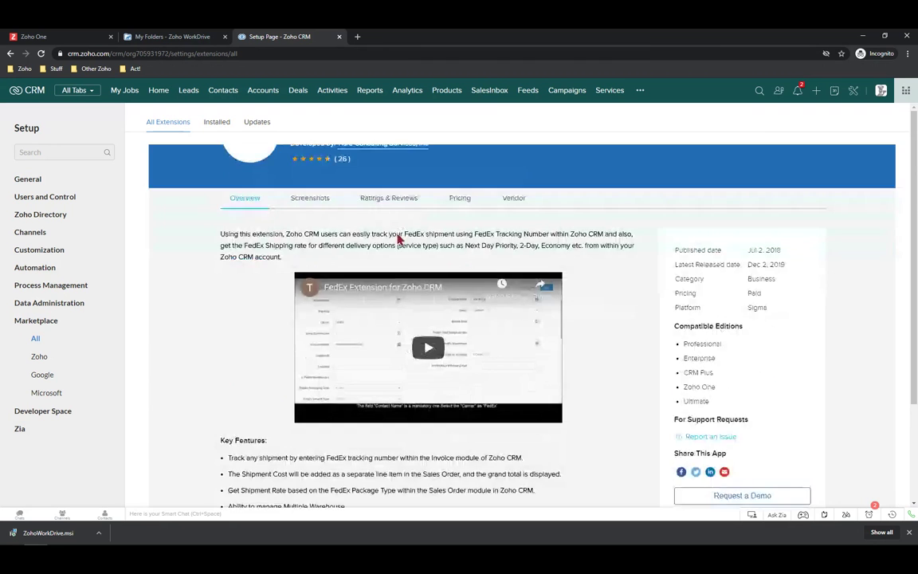
{"action": "scroll", "coordinate": [478, 311], "scroll_direction": "down", "scroll_amount": 2}
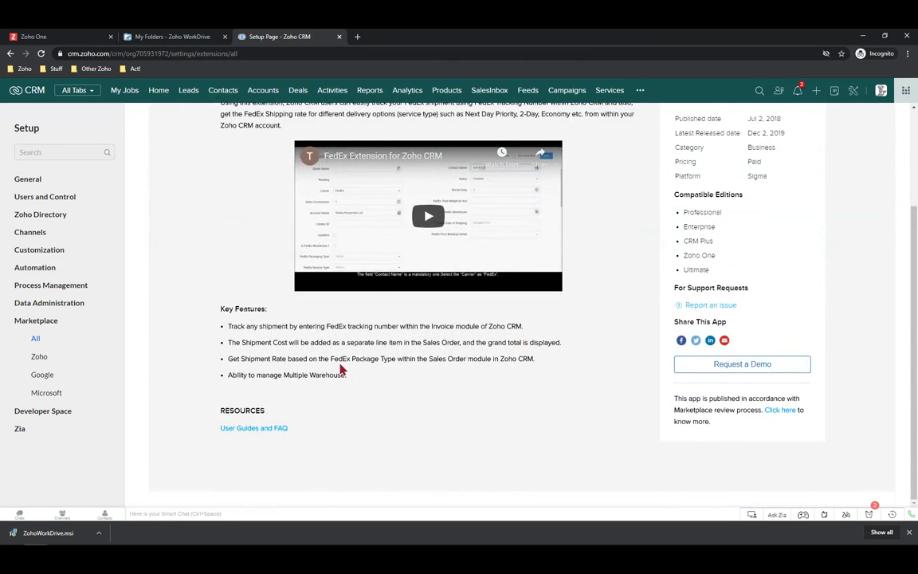
{"action": "scroll", "coordinate": [370, 307], "scroll_direction": "up", "scroll_amount": 1}
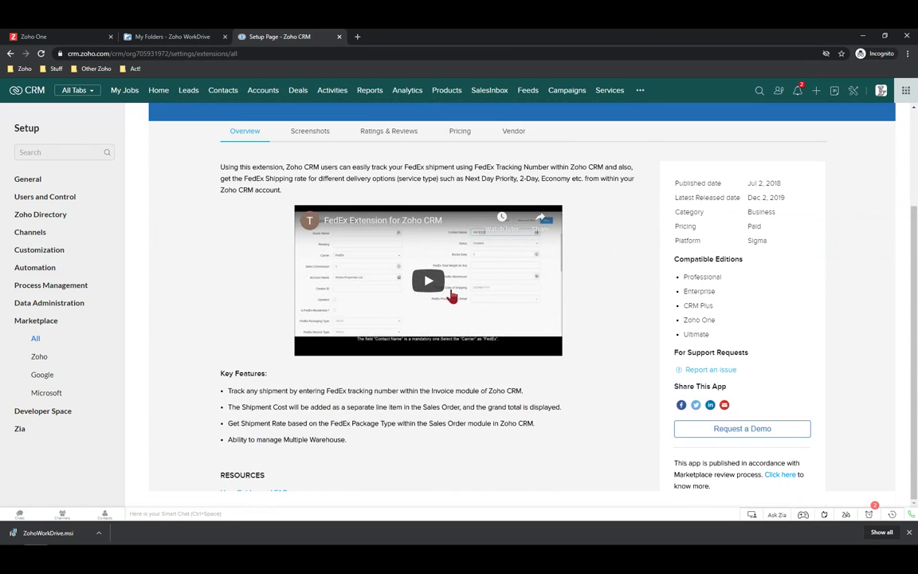
{"action": "scroll", "coordinate": [431, 291], "scroll_direction": "up", "scroll_amount": 2}
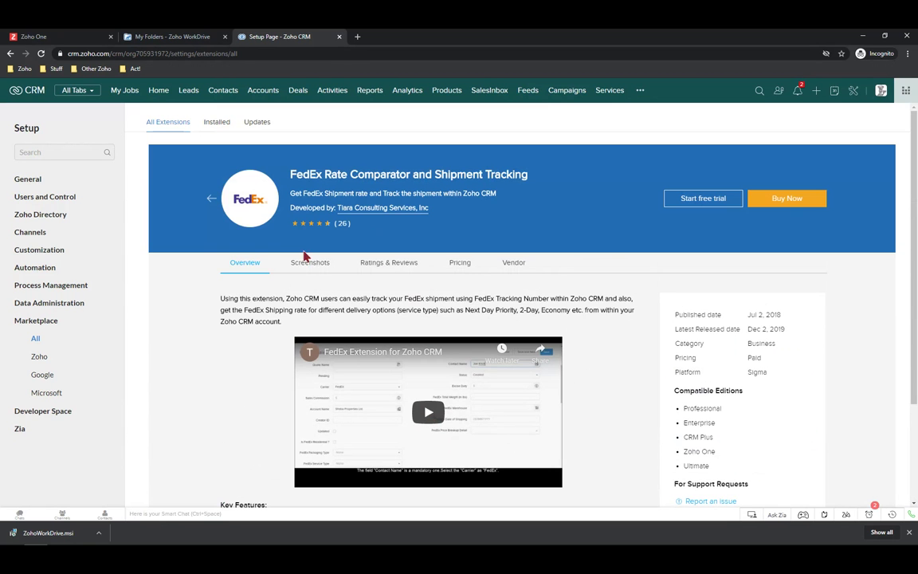
{"action": "double_click", "coordinate": [305, 263]}
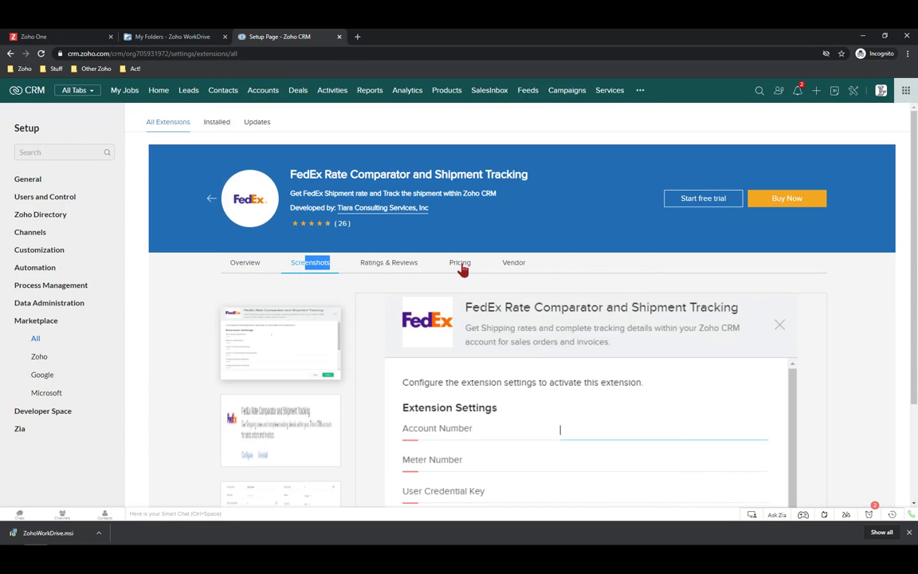
{"action": "left_click", "coordinate": [460, 263]}
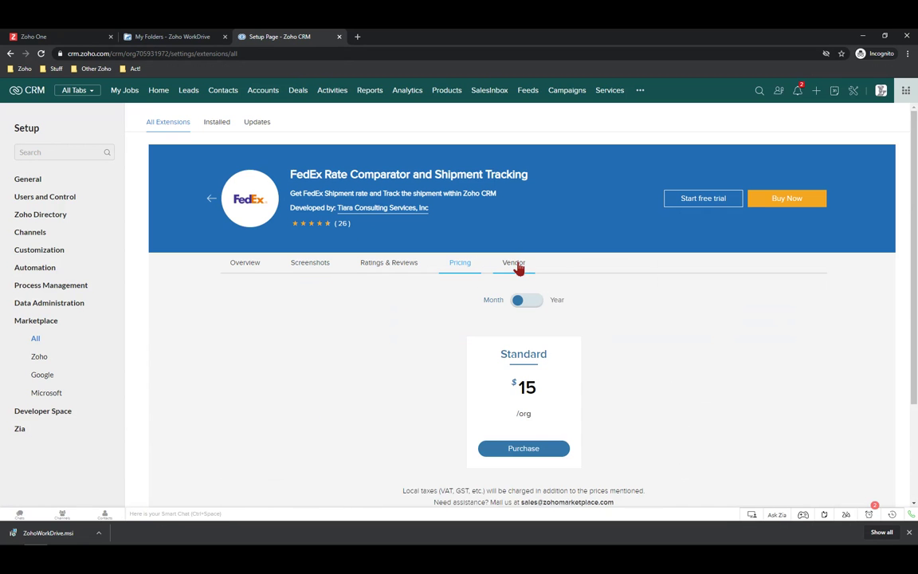
{"action": "left_click", "coordinate": [516, 265]}
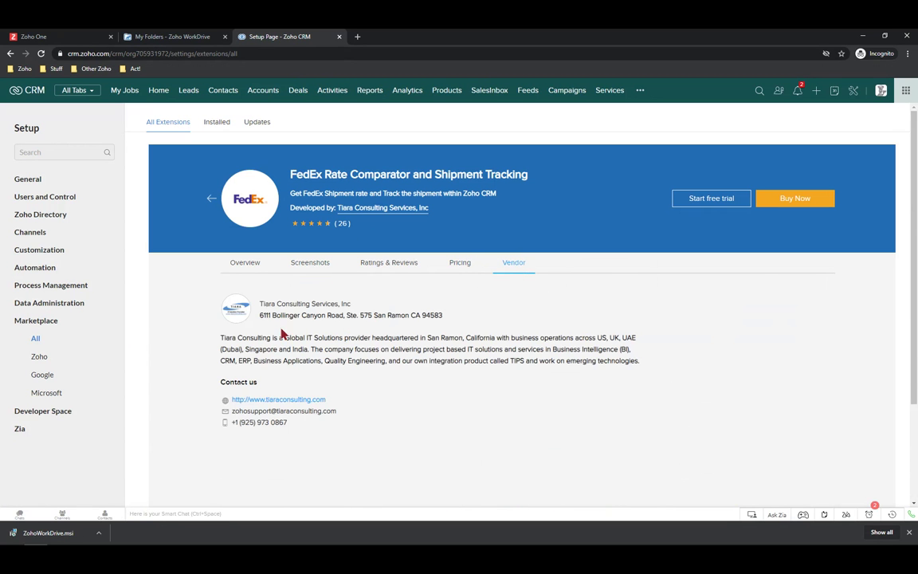
{"action": "scroll", "coordinate": [362, 432], "scroll_direction": "down", "scroll_amount": 2}
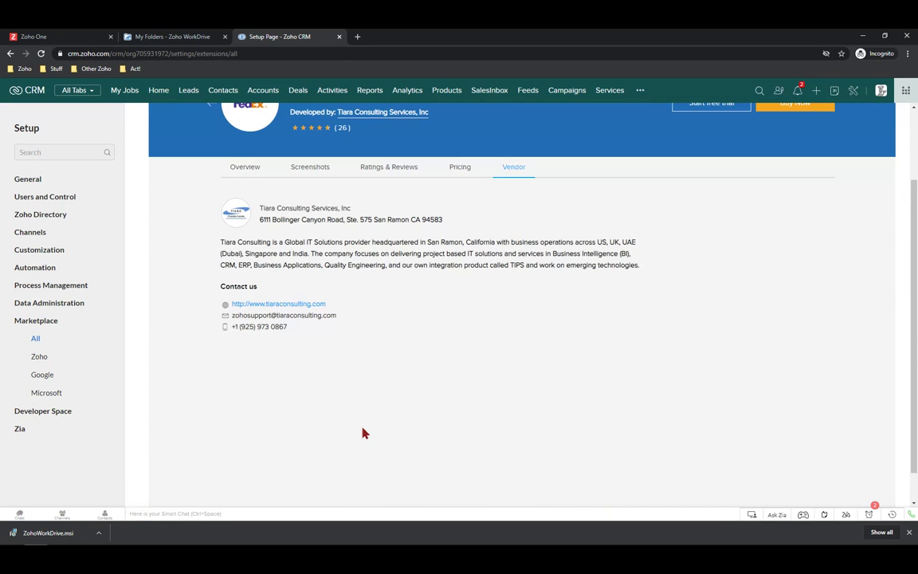
{"action": "scroll", "coordinate": [239, 279], "scroll_direction": "up", "scroll_amount": 2}
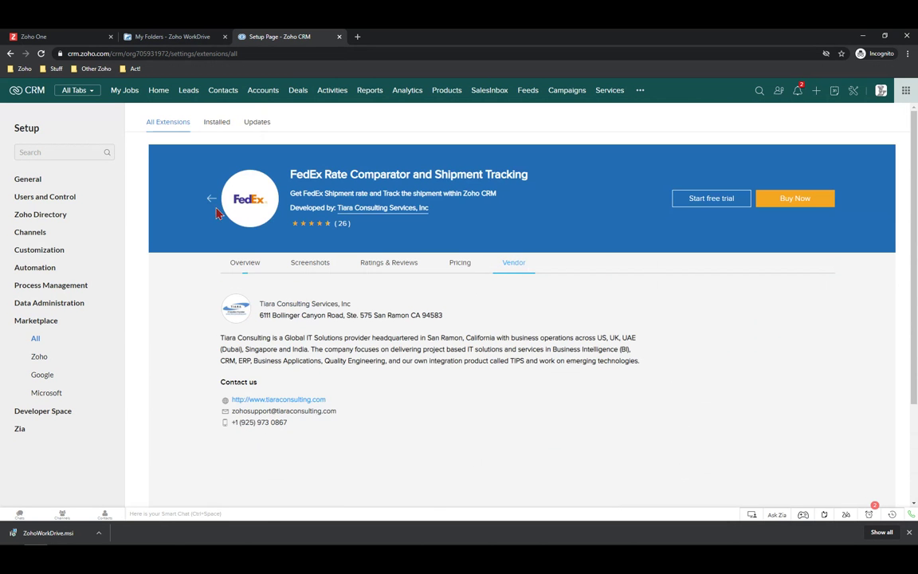
{"action": "left_click", "coordinate": [210, 204]}
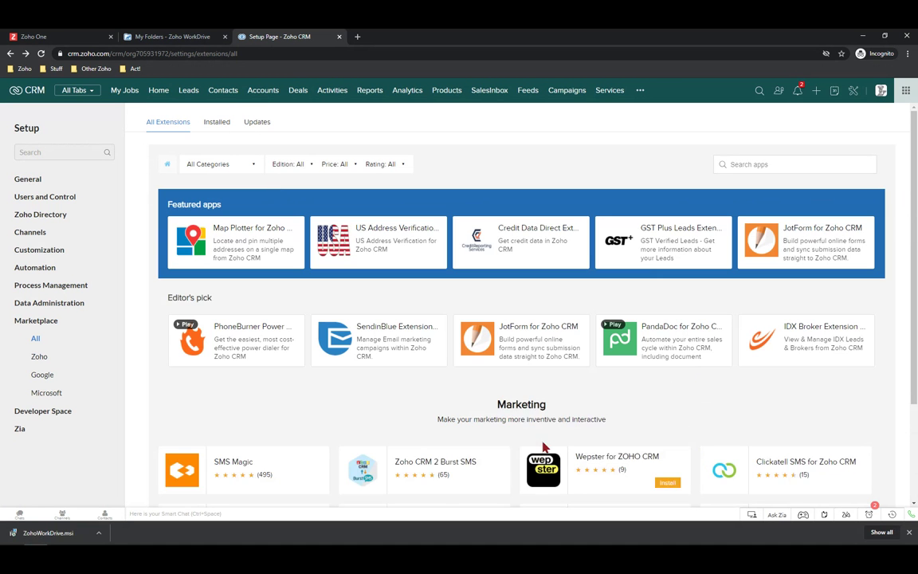
Scroll through the All Extensions categories down to the Productivity and Remote Work apps
{"action": "scroll", "coordinate": [380, 462], "scroll_direction": "down", "scroll_amount": 5}
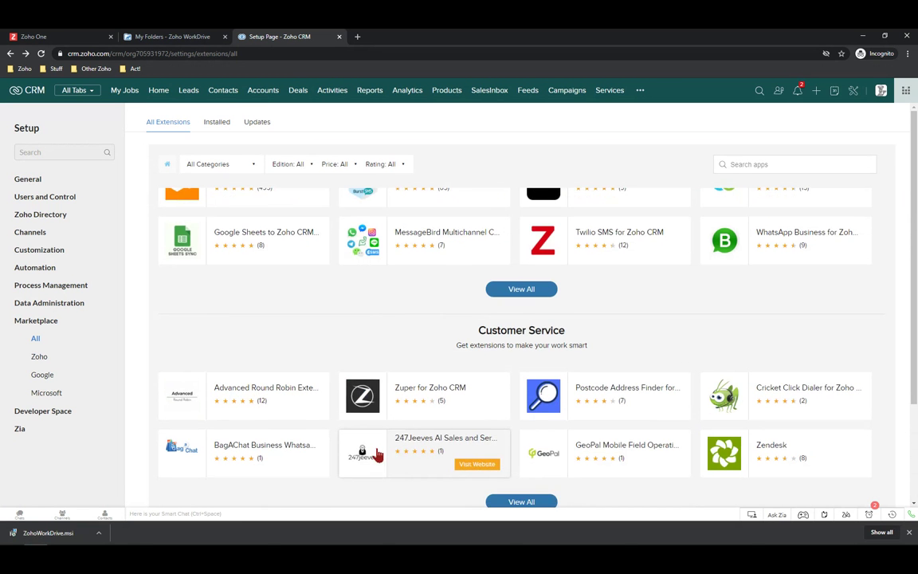
{"action": "scroll", "coordinate": [379, 447], "scroll_direction": "down", "scroll_amount": 2}
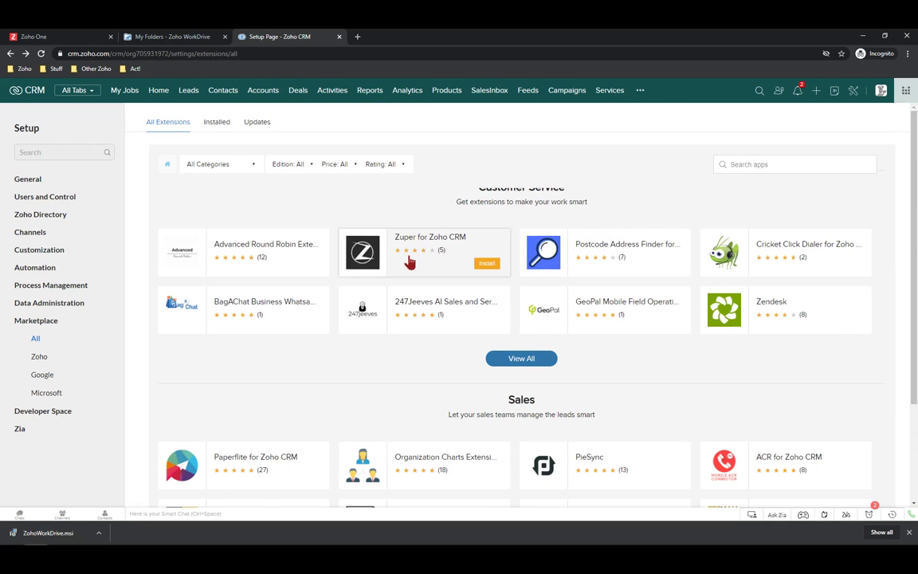
{"action": "scroll", "coordinate": [400, 280], "scroll_direction": "down", "scroll_amount": 2}
{"action": "scroll", "coordinate": [258, 254], "scroll_direction": "down", "scroll_amount": 1}
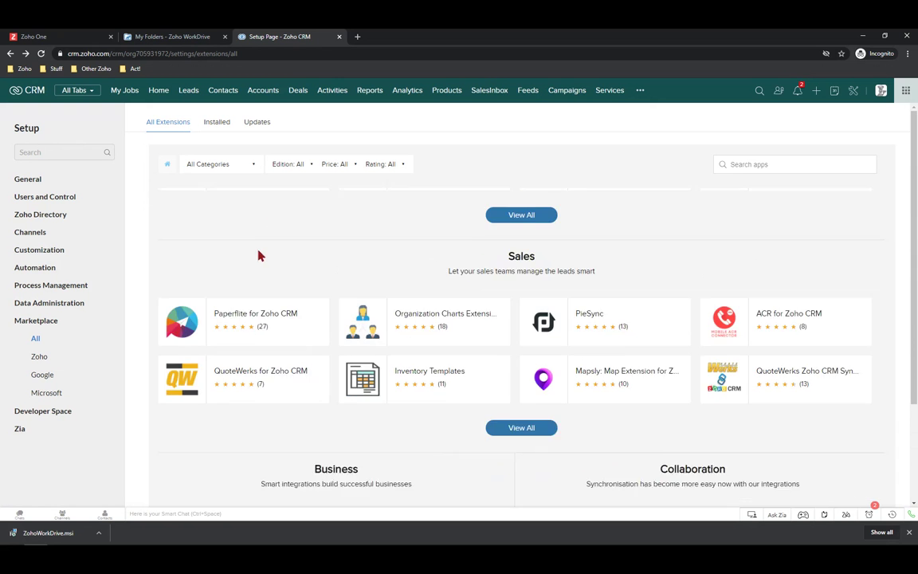
{"action": "scroll", "coordinate": [263, 251], "scroll_direction": "up", "scroll_amount": 1}
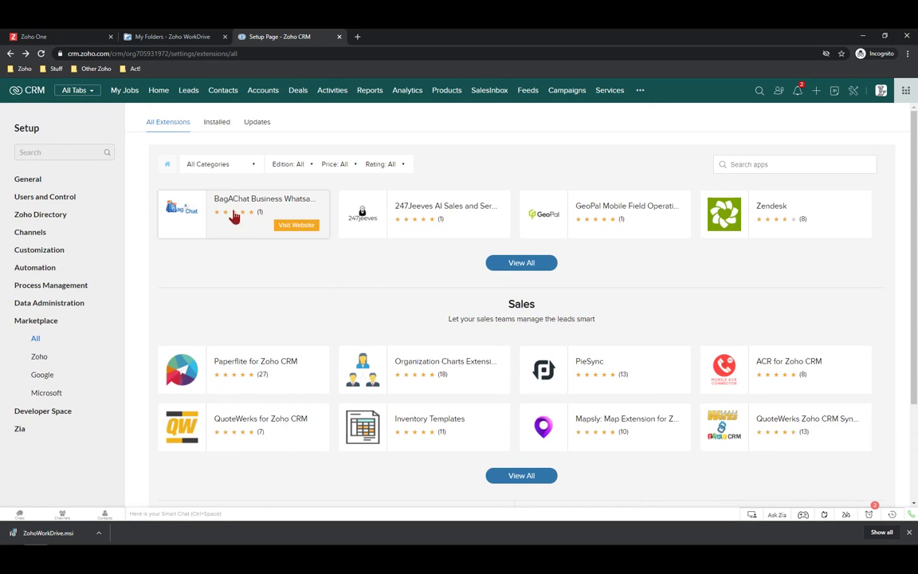
{"action": "scroll", "coordinate": [303, 271], "scroll_direction": "down", "scroll_amount": 3}
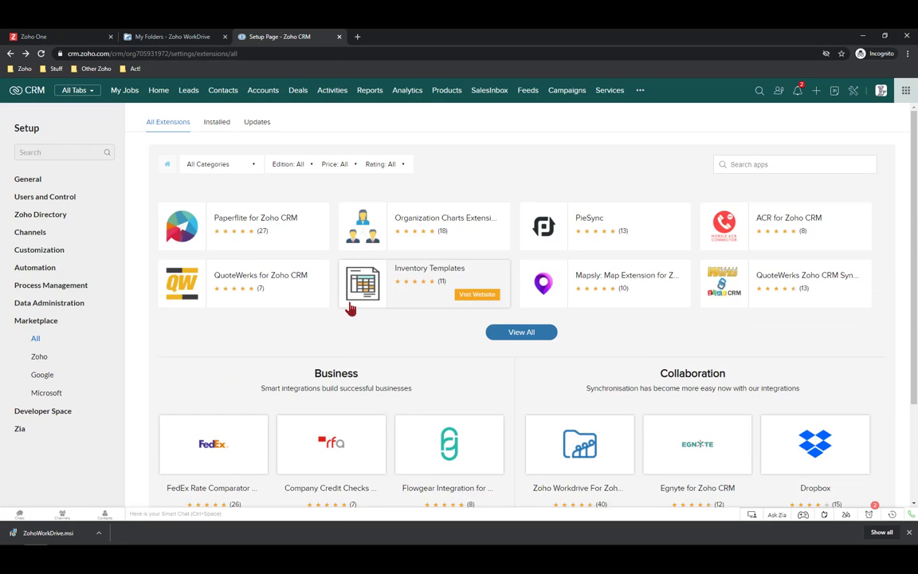
{"action": "scroll", "coordinate": [350, 307], "scroll_direction": "down", "scroll_amount": 2}
{"action": "scroll", "coordinate": [357, 322], "scroll_direction": "down", "scroll_amount": 2}
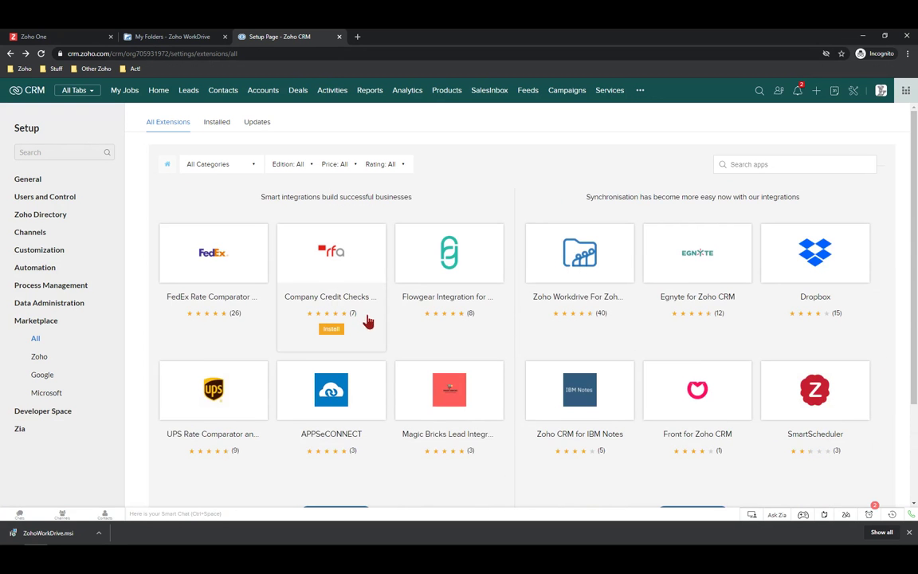
{"action": "scroll", "coordinate": [362, 319], "scroll_direction": "down", "scroll_amount": 6}
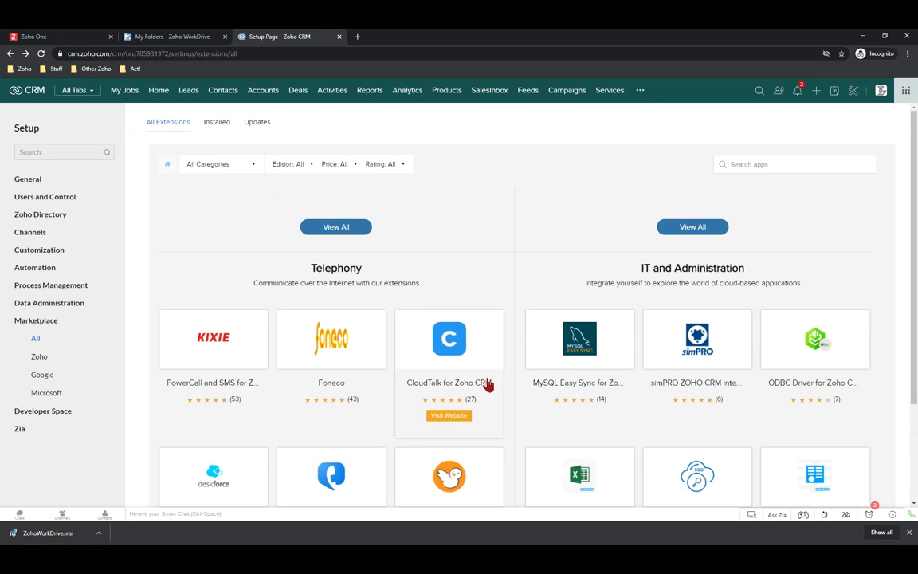
{"action": "scroll", "coordinate": [486, 368], "scroll_direction": "down", "scroll_amount": 3}
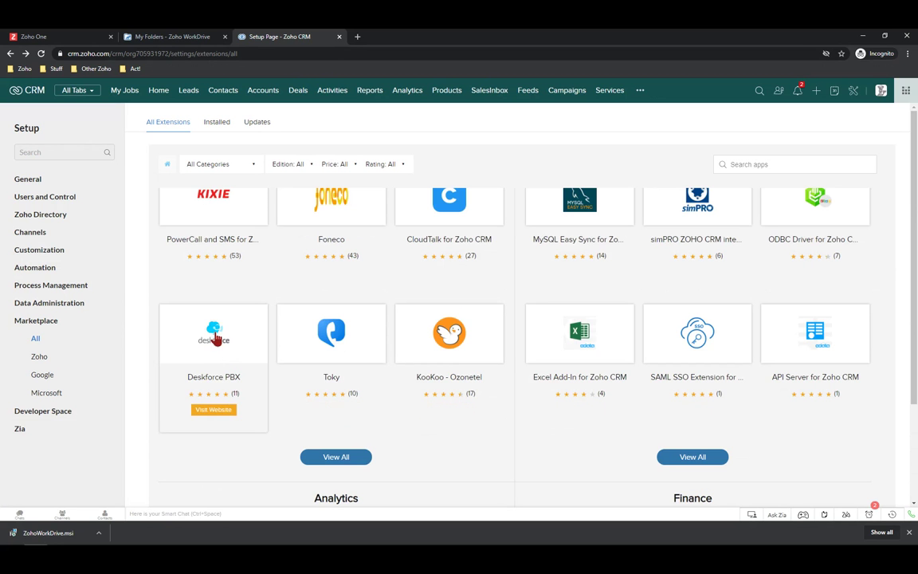
{"action": "scroll", "coordinate": [214, 335], "scroll_direction": "down", "scroll_amount": 3}
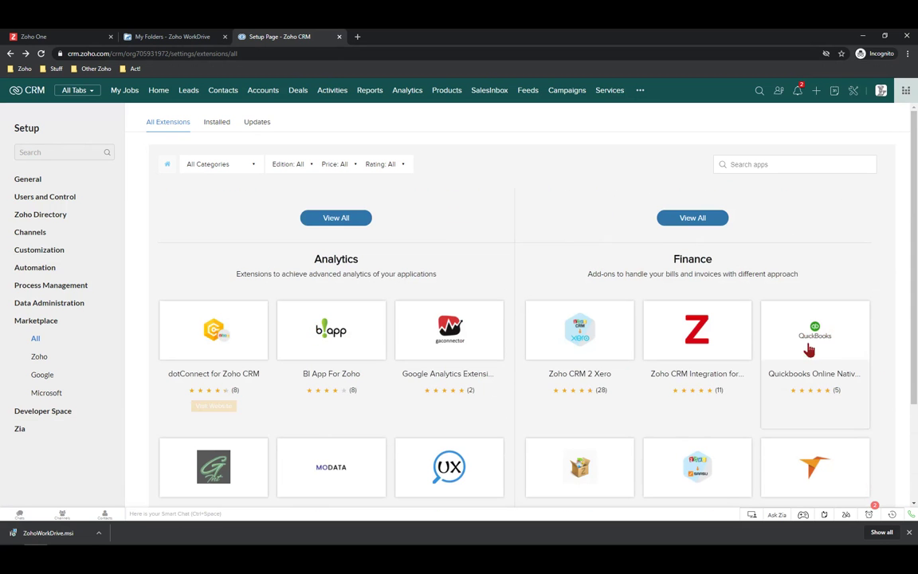
{"action": "scroll", "coordinate": [813, 335], "scroll_direction": "down", "scroll_amount": 1}
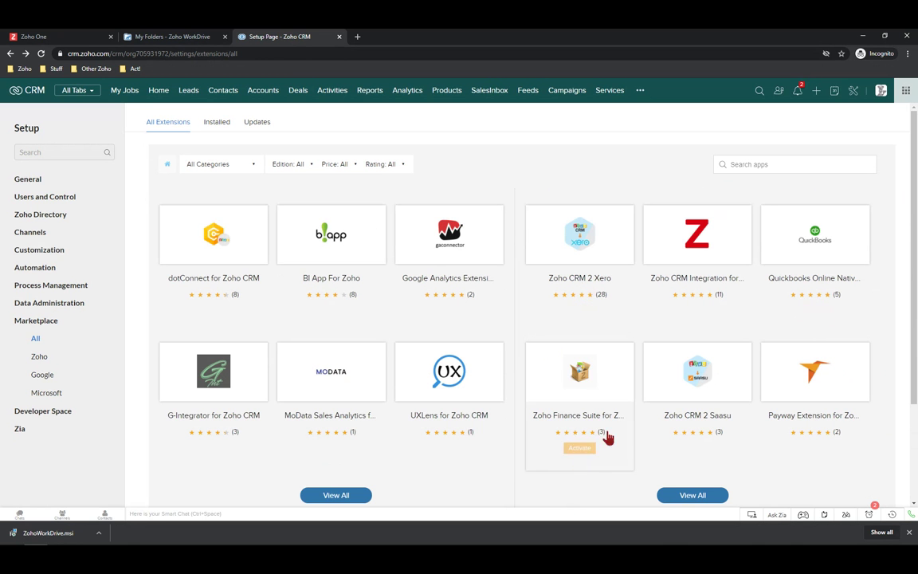
{"action": "scroll", "coordinate": [881, 431], "scroll_direction": "down", "scroll_amount": 1}
{"action": "scroll", "coordinate": [881, 430], "scroll_direction": "down", "scroll_amount": 1}
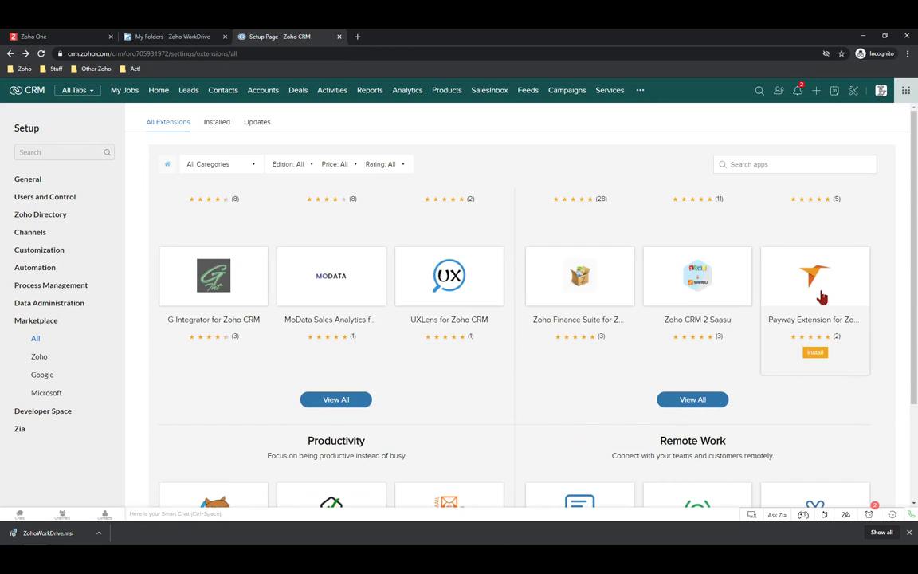
{"action": "scroll", "coordinate": [773, 326], "scroll_direction": "down", "scroll_amount": 2}
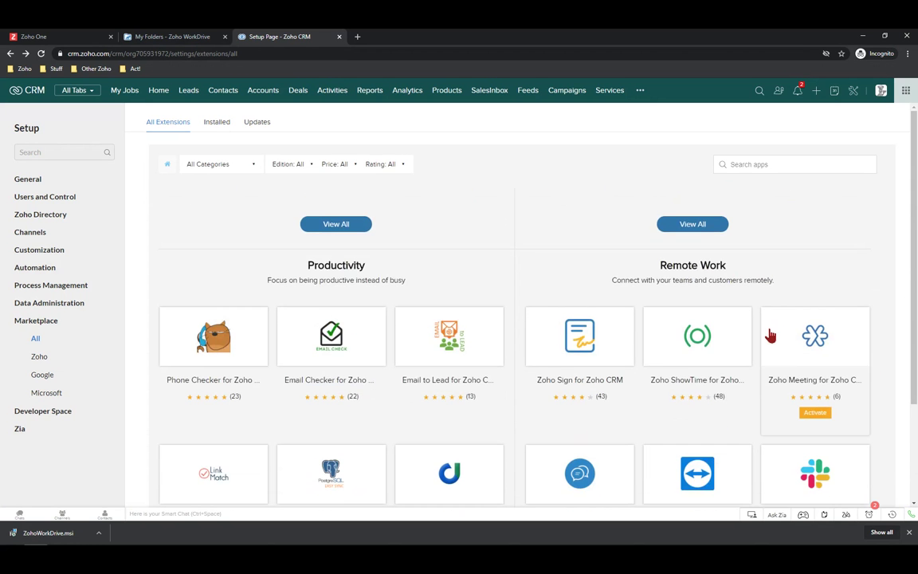
{"action": "scroll", "coordinate": [769, 335], "scroll_direction": "down", "scroll_amount": 3}
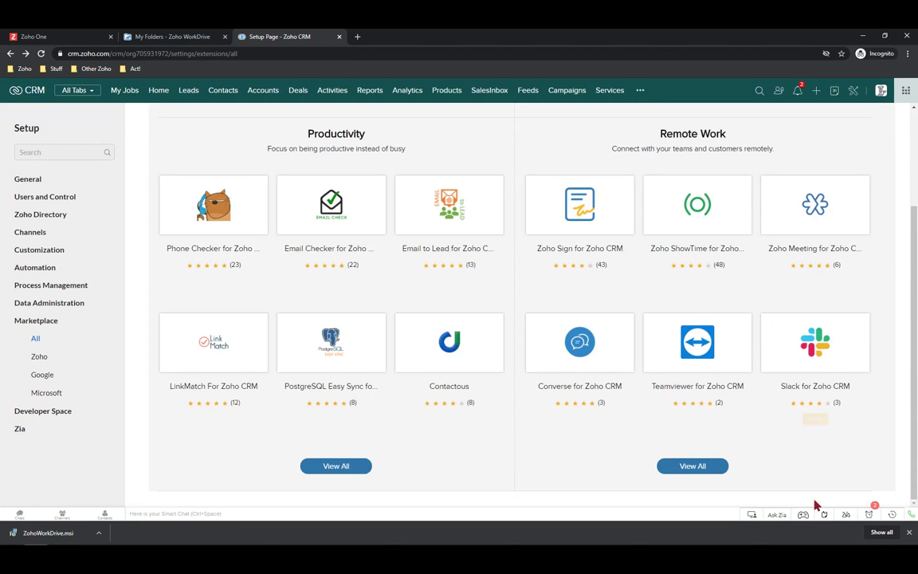
{"action": "mouse_move", "coordinate": [830, 371]}
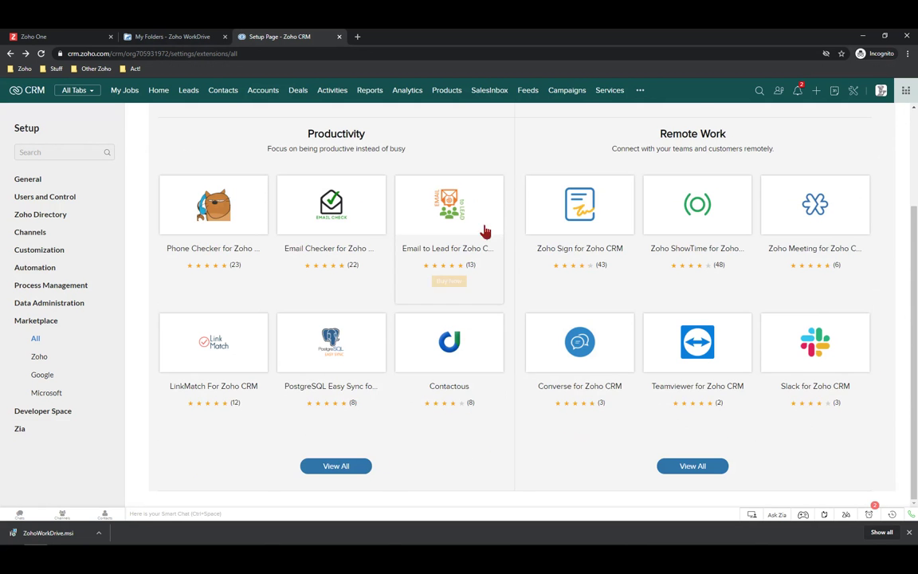
{"action": "scroll", "coordinate": [478, 263], "scroll_direction": "down", "scroll_amount": 4}
{"action": "scroll", "coordinate": [471, 282], "scroll_direction": "up", "scroll_amount": 15}
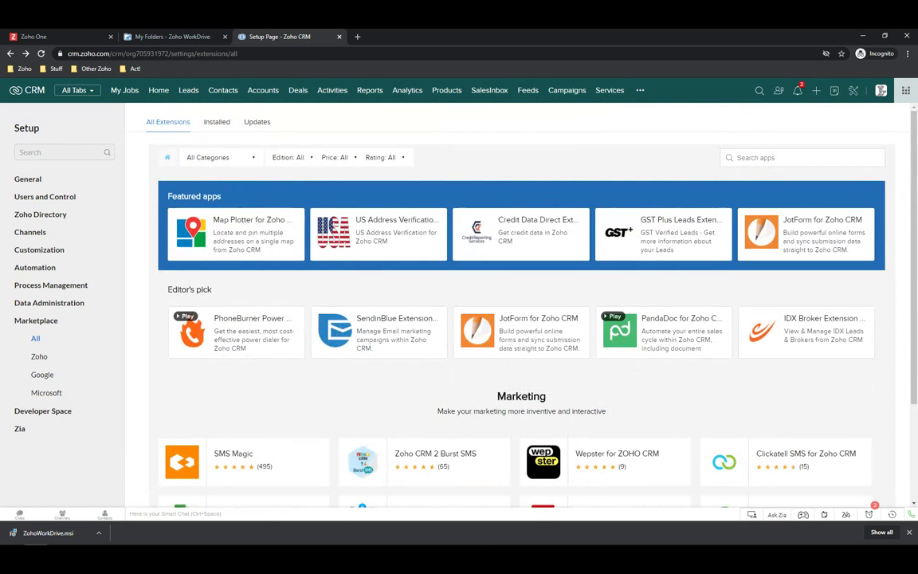
Show the Installed extensions, including Zoho Workdrive For CRM and Zoho Sign
{"action": "left_click", "coordinate": [220, 127]}
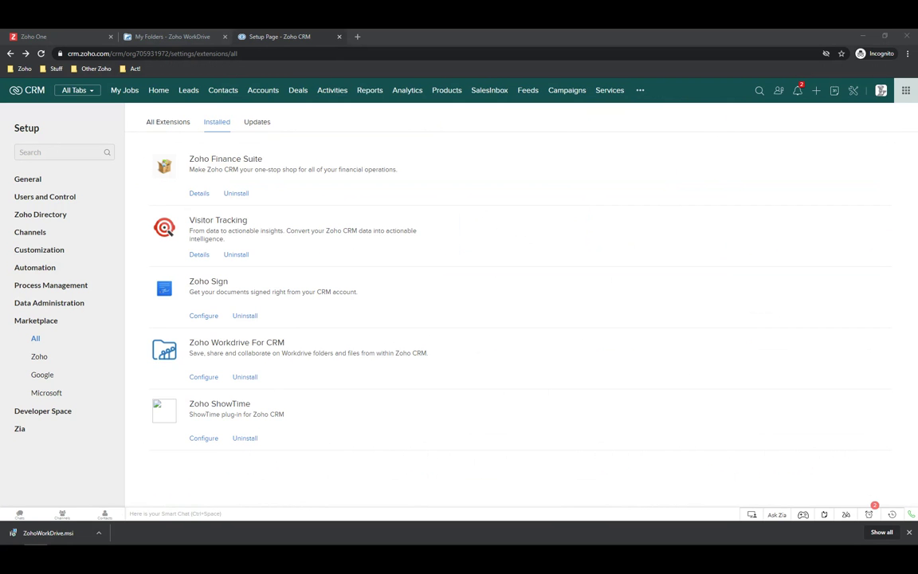
Bring up the other organization's Installed extensions and scroll through them, Zoho Sign to History
{"action": "left_click_drag", "start_coordinate": [276, 91], "coordinate": [178, 72]}
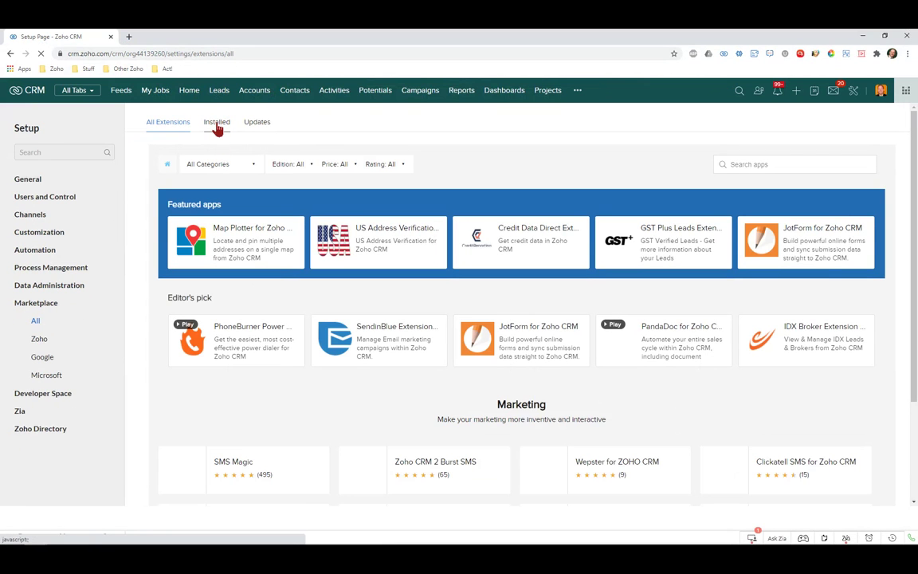
{"action": "left_click", "coordinate": [217, 123]}
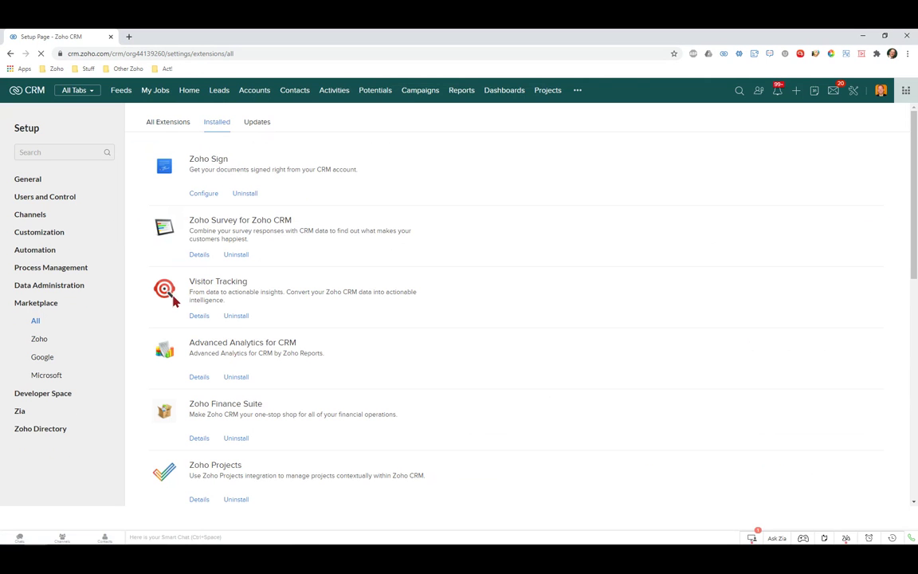
{"action": "scroll", "coordinate": [166, 294], "scroll_direction": "down", "scroll_amount": 1}
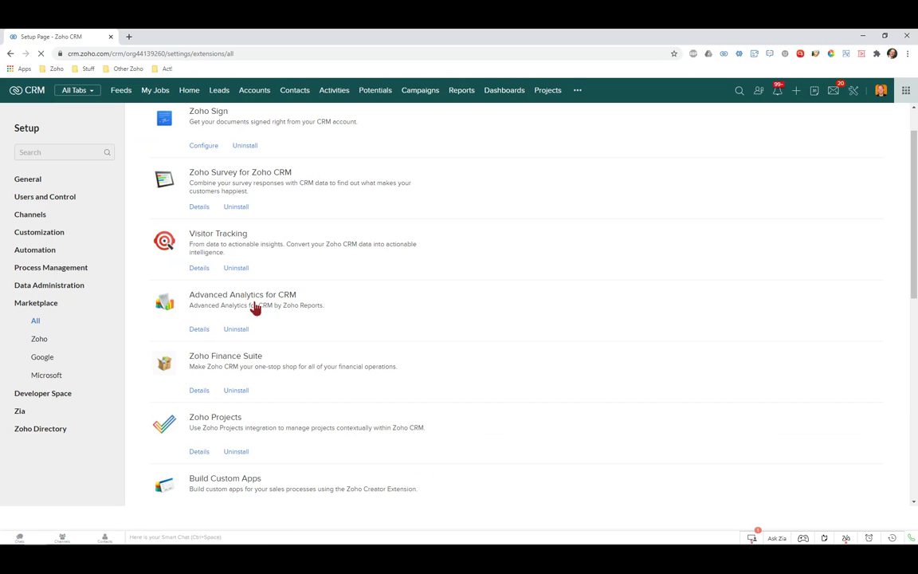
{"action": "scroll", "coordinate": [214, 316], "scroll_direction": "down", "scroll_amount": 2}
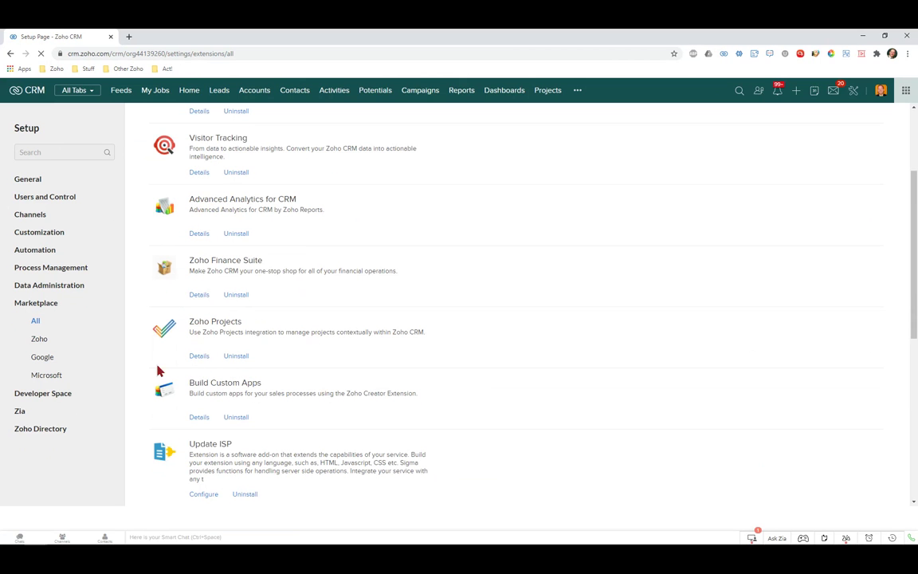
{"action": "scroll", "coordinate": [222, 356], "scroll_direction": "down", "scroll_amount": 2}
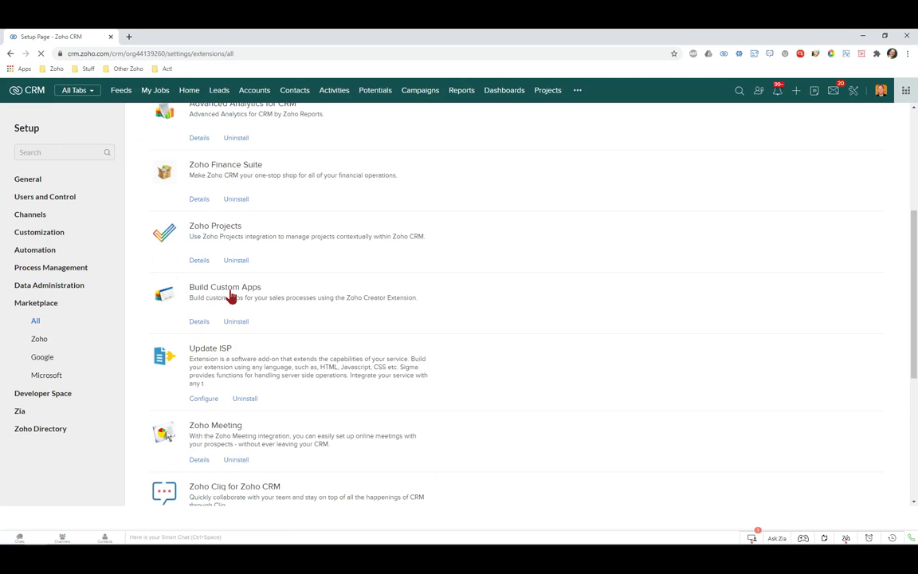
{"action": "scroll", "coordinate": [293, 339], "scroll_direction": "down", "scroll_amount": 2}
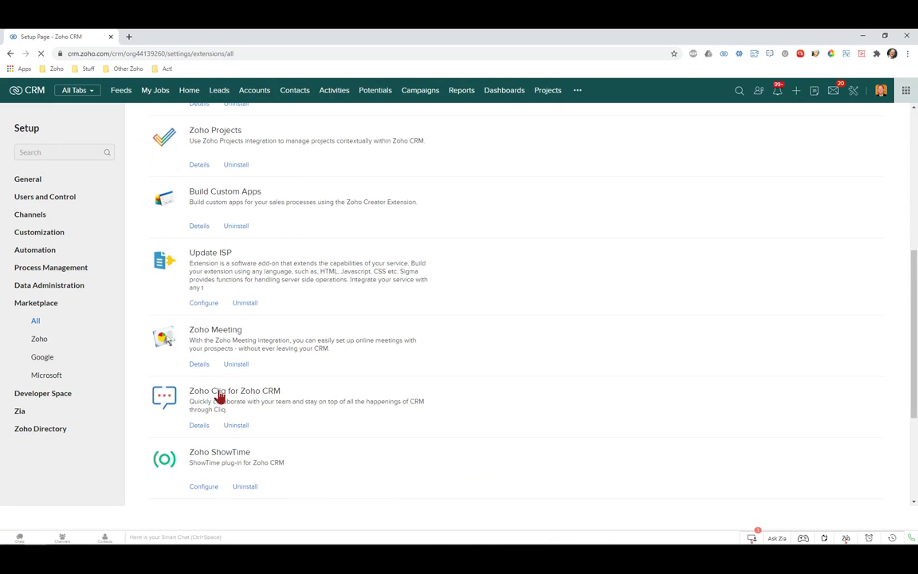
{"action": "scroll", "coordinate": [191, 399], "scroll_direction": "down", "scroll_amount": 1}
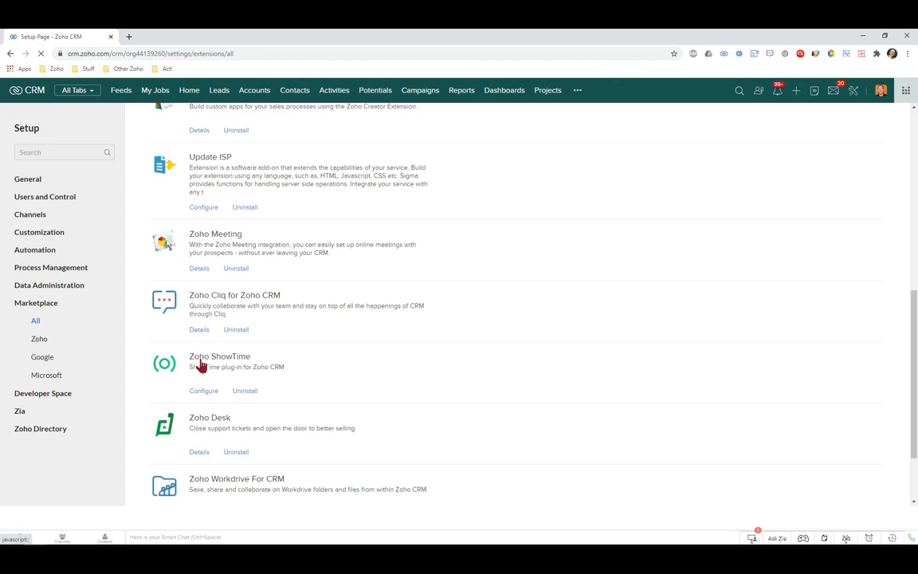
{"action": "scroll", "coordinate": [198, 350], "scroll_direction": "down", "scroll_amount": 1}
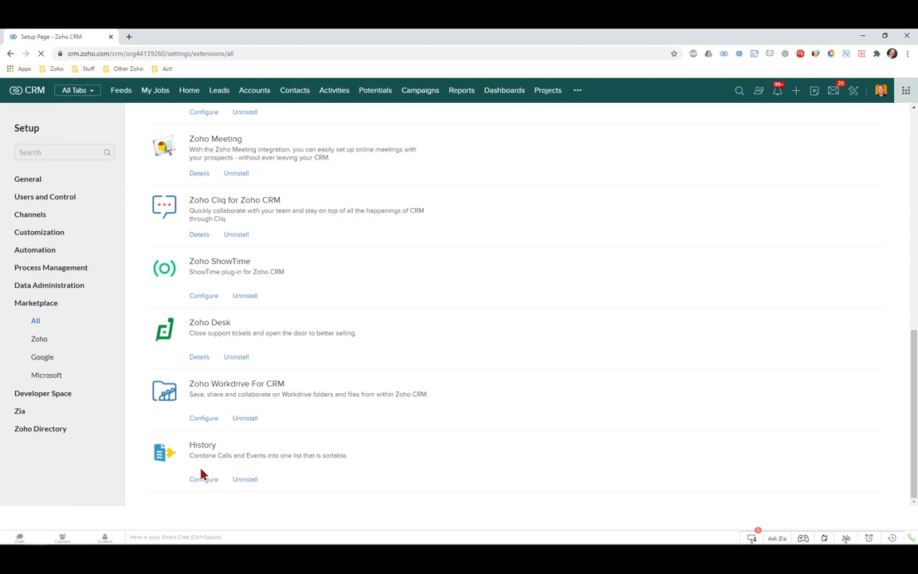
{"action": "scroll", "coordinate": [202, 475], "scroll_direction": "up", "scroll_amount": 10}
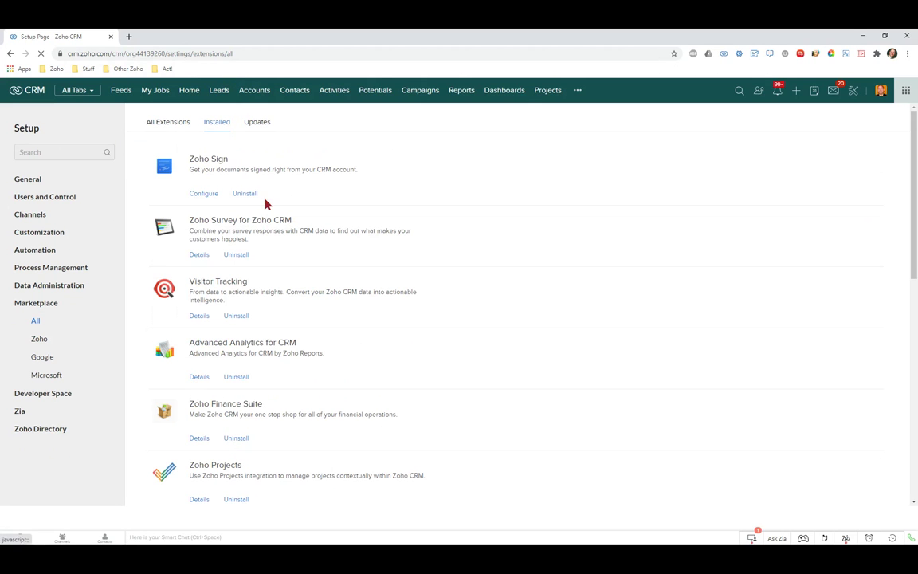
Check the Updates tab until it reports 'All extensions are up to date.'
{"action": "left_click", "coordinate": [256, 126]}
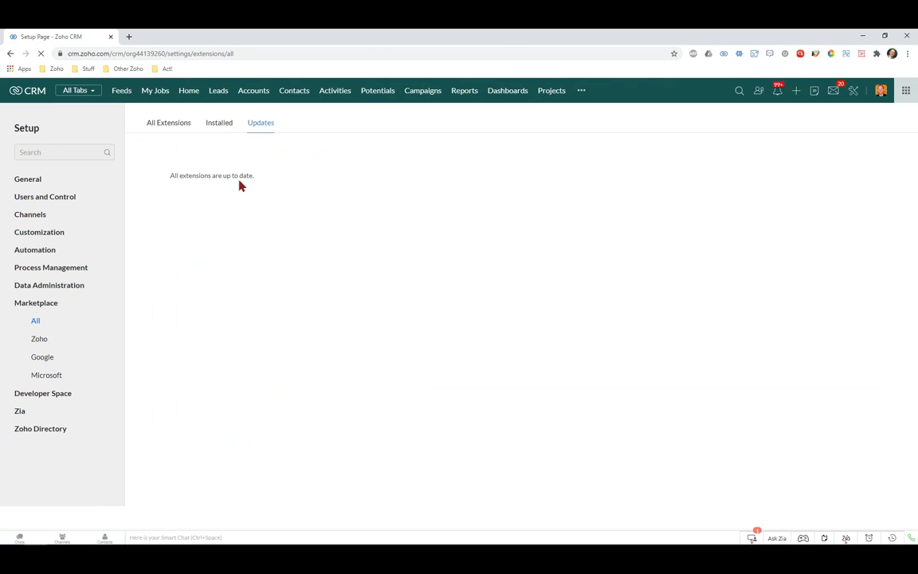
{"action": "left_click", "coordinate": [219, 125]}
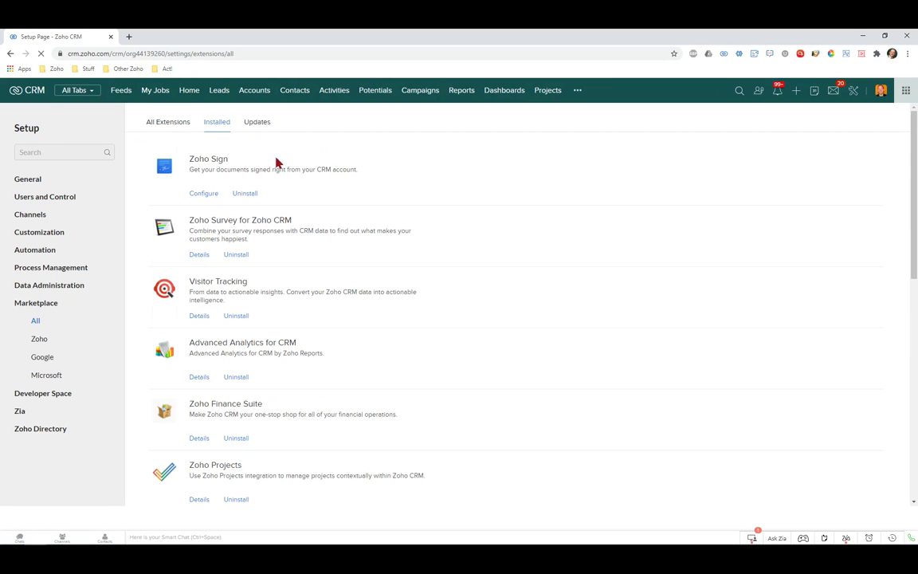
{"action": "left_click", "coordinate": [264, 126]}
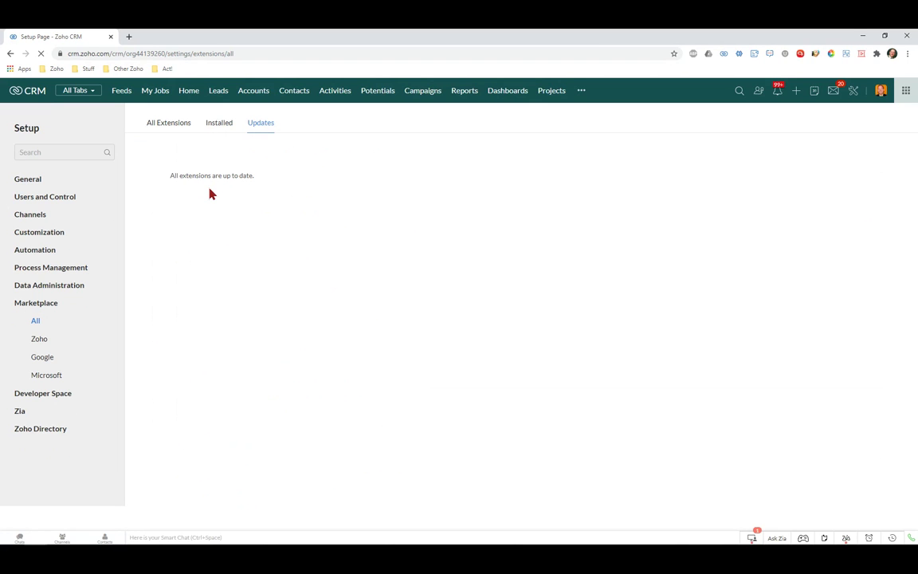
Browse the Zoho Apps cards like Webinar, Desk, Writer and Forms, then go to Google
{"action": "left_click", "coordinate": [38, 343]}
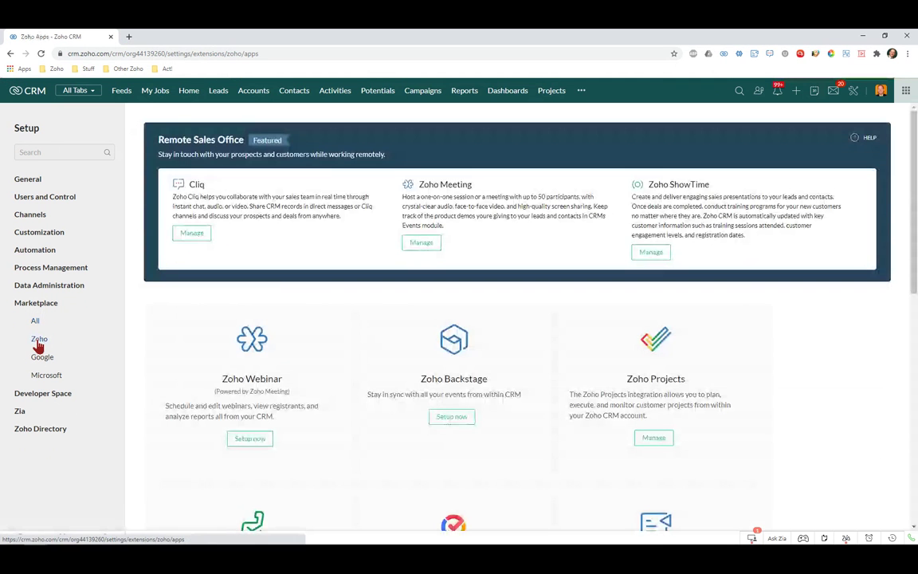
{"action": "scroll", "coordinate": [247, 407], "scroll_direction": "down", "scroll_amount": 10}
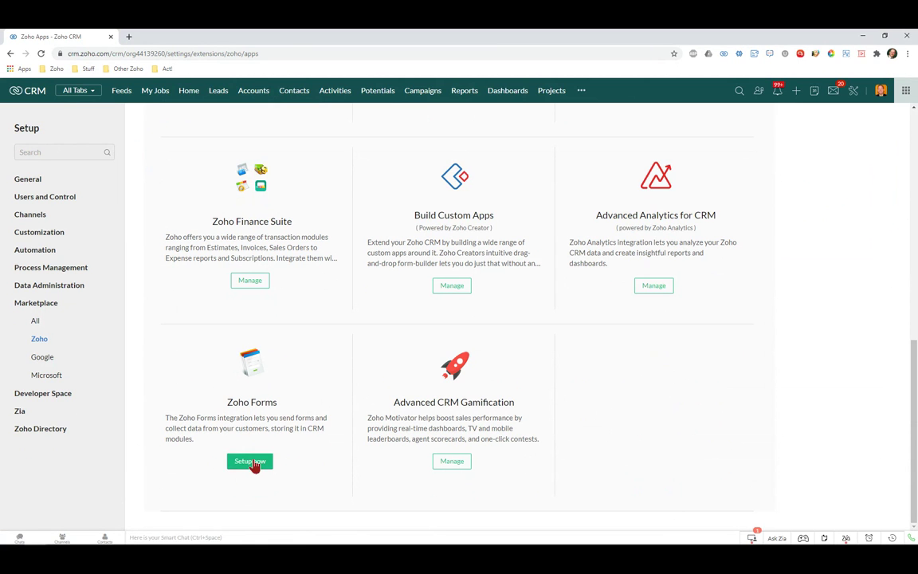
{"action": "scroll", "coordinate": [253, 451], "scroll_direction": "up", "scroll_amount": 3}
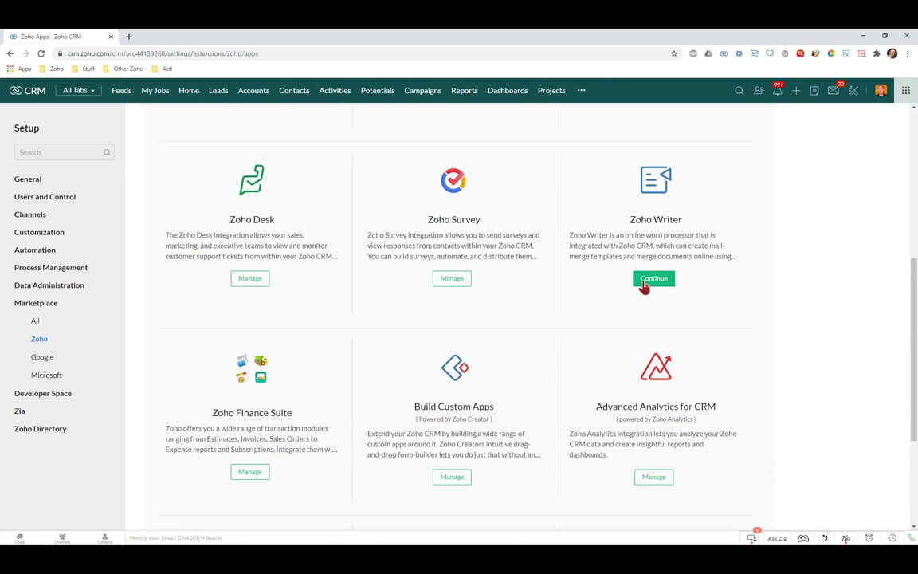
{"action": "scroll", "coordinate": [655, 265], "scroll_direction": "up", "scroll_amount": 2}
{"action": "scroll", "coordinate": [668, 304], "scroll_direction": "up", "scroll_amount": 2}
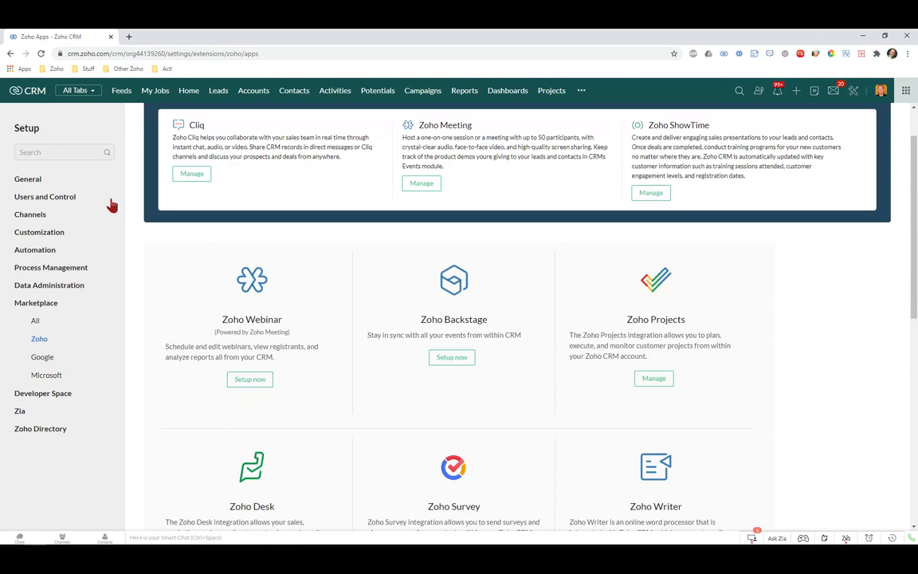
{"action": "left_click", "coordinate": [40, 360]}
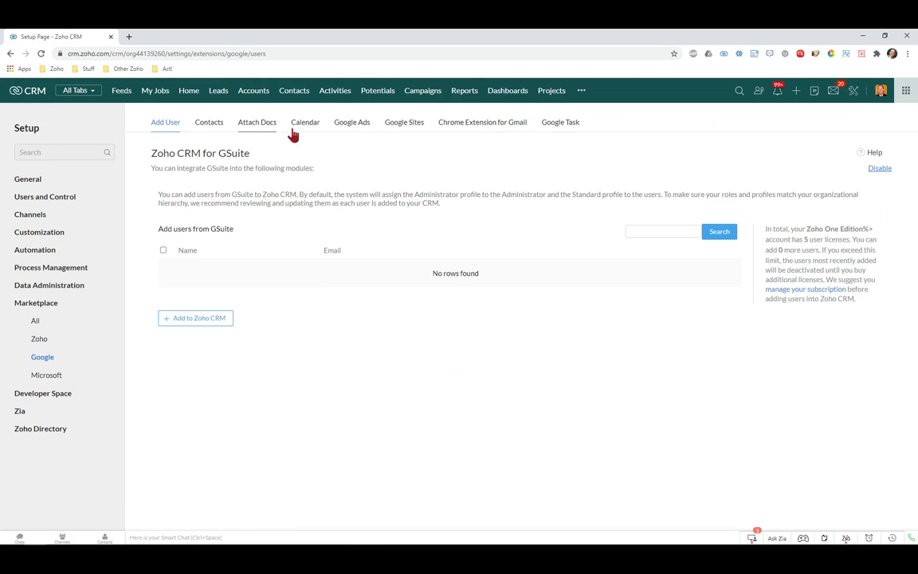
View the GSuite Calendar and Contacts sync summaries, ending on the daily Two-Way Contacts sync
{"action": "left_click", "coordinate": [308, 126]}
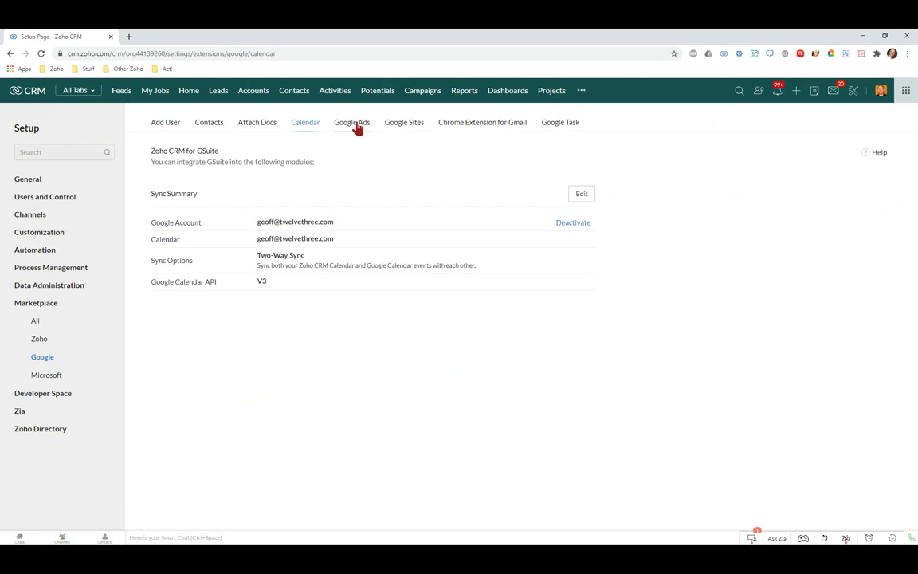
{"action": "left_click", "coordinate": [209, 133]}
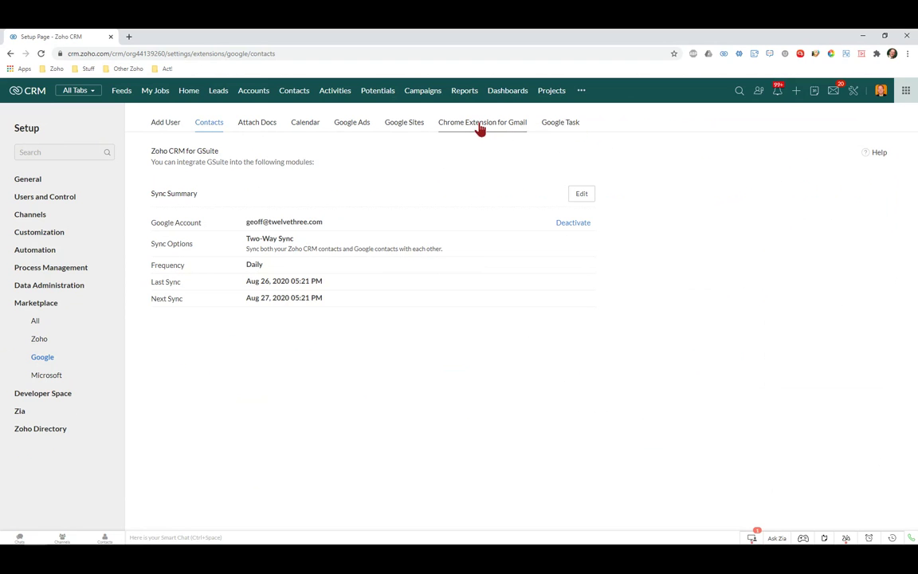
Review the Outlook plug-in's supported versions, then the Office 365 Meetings, Contacts and Tasks options
{"action": "left_click", "coordinate": [46, 376]}
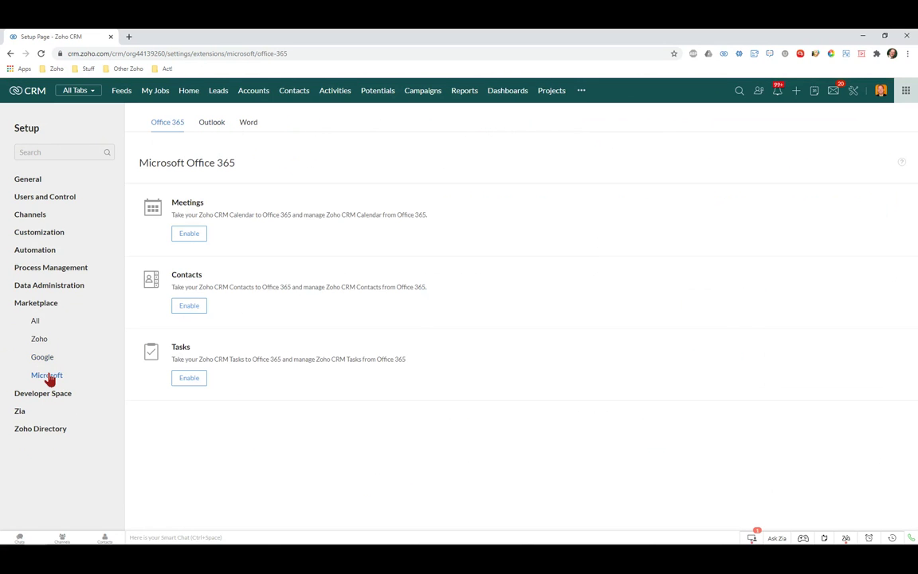
{"action": "left_click", "coordinate": [216, 124]}
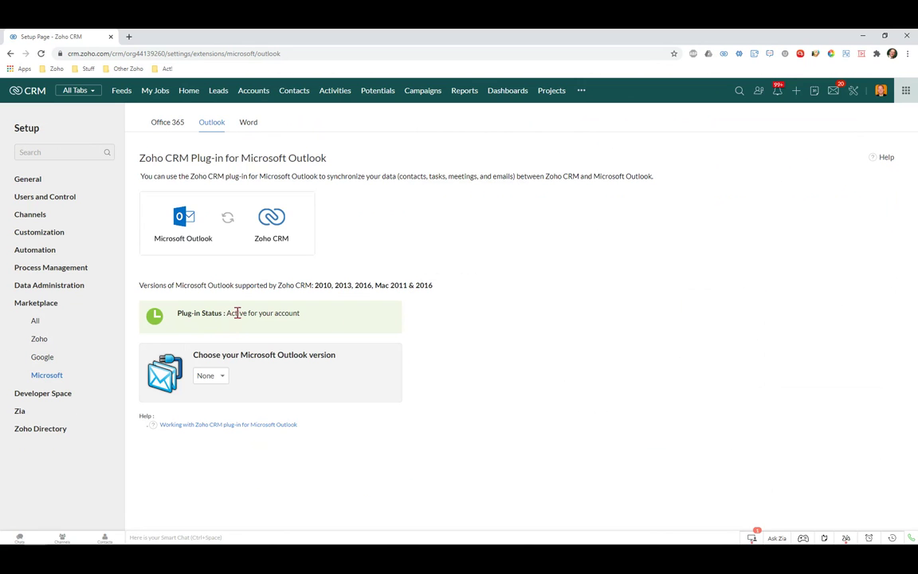
{"action": "left_click", "coordinate": [223, 379]}
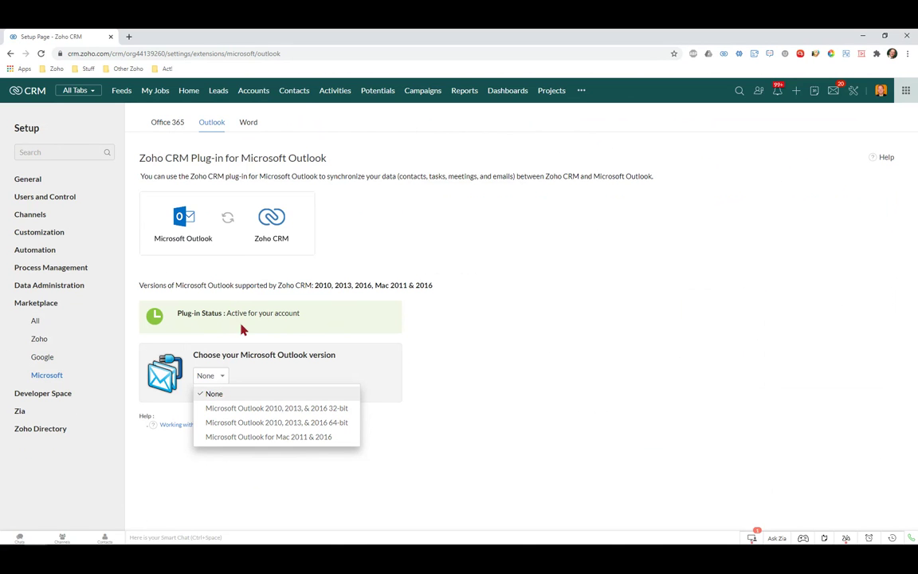
{"action": "left_click", "coordinate": [176, 124]}
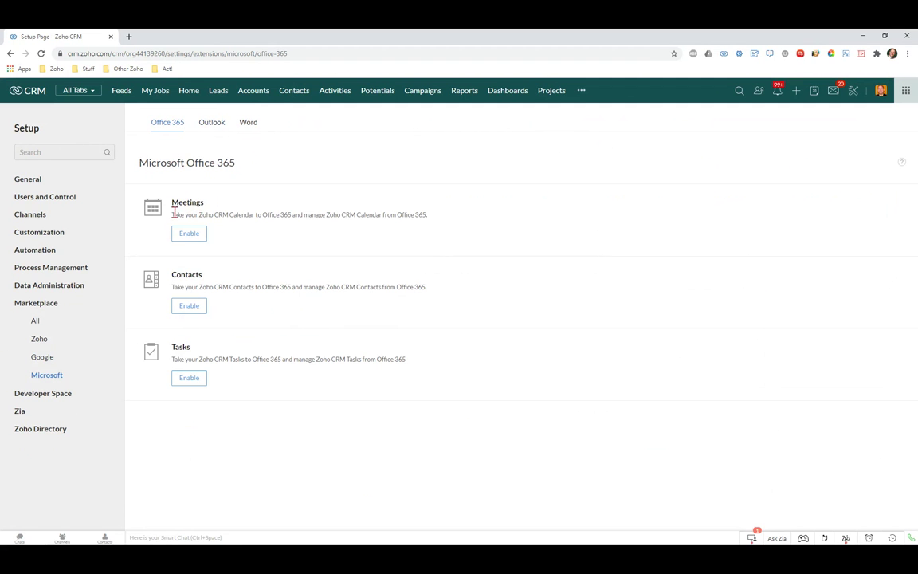
{"action": "left_click", "coordinate": [189, 377]}
Check the Microsoft Word plug-in's version list, then return to the All Extensions marketplace search
{"action": "left_click", "coordinate": [249, 122]}
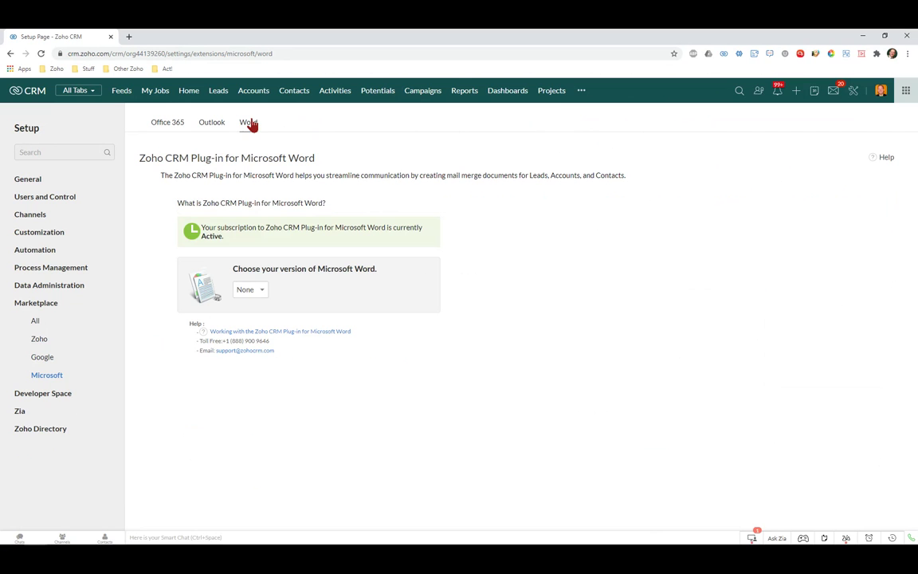
{"action": "left_click", "coordinate": [254, 290]}
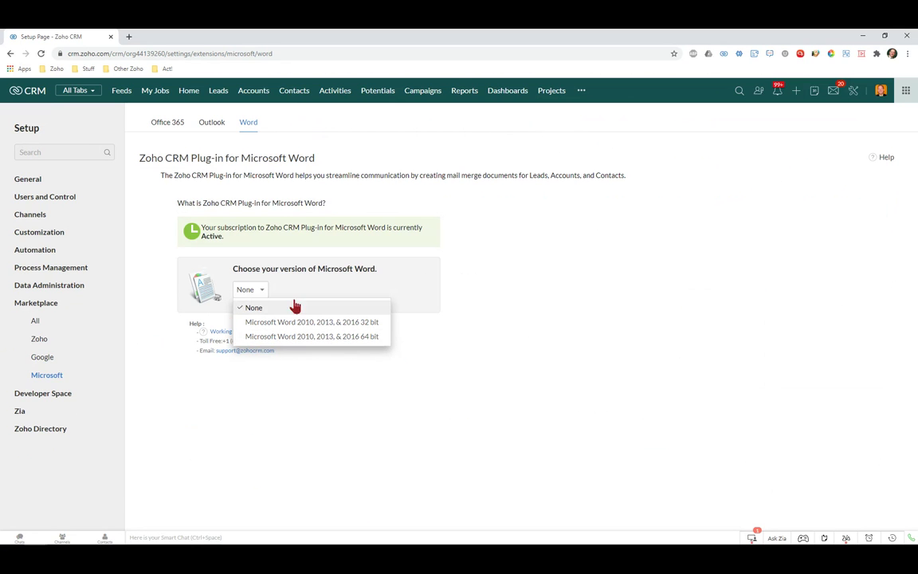
{"action": "left_click", "coordinate": [35, 323]}
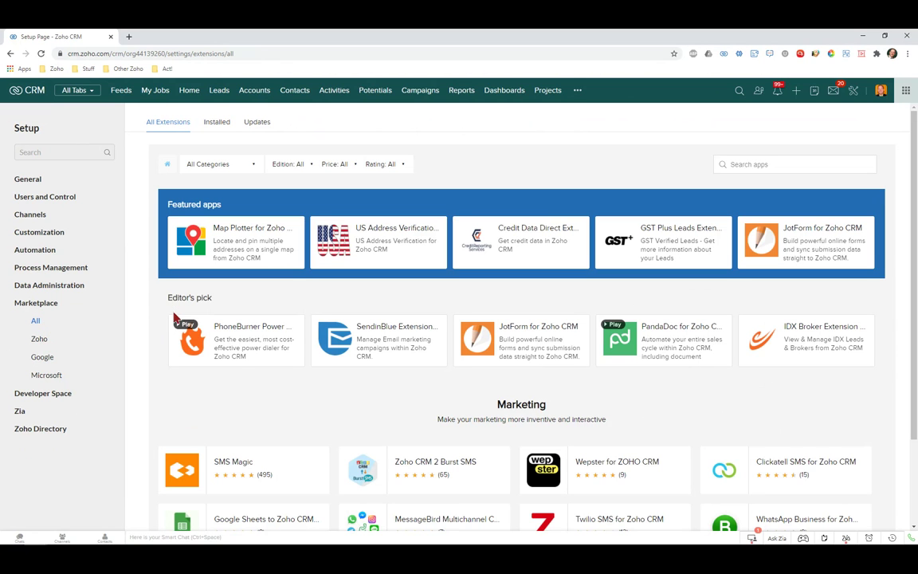
{"action": "left_click", "coordinate": [780, 164]}
Search 'shopify', browse the Shopify extension for Zoho CRM page, then go to Installed extensions
{"action": "type", "text": "shopif"}
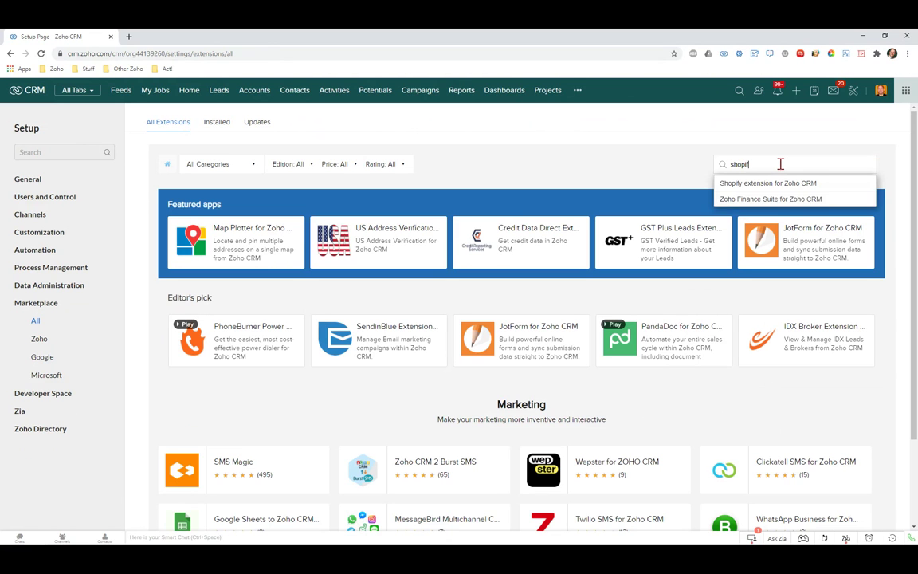
{"action": "type", "text": "y"}
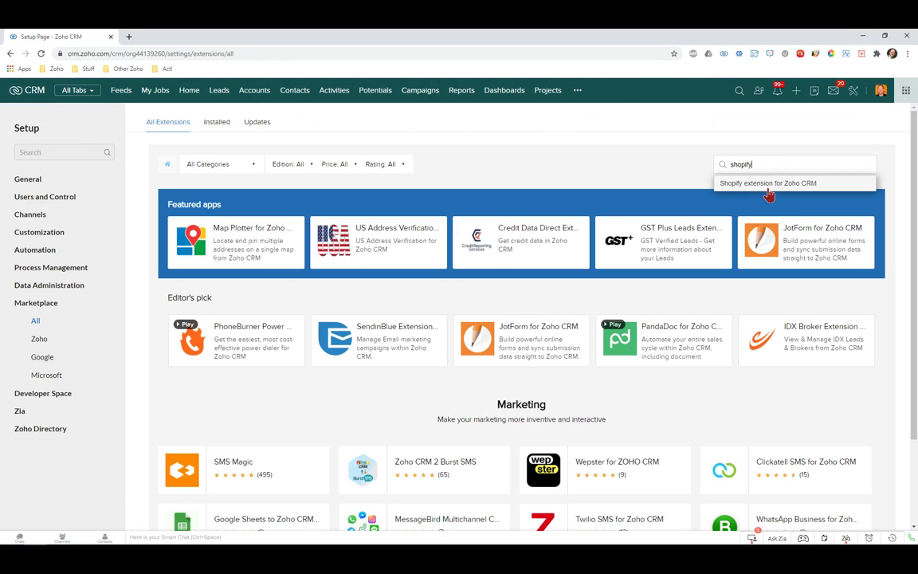
{"action": "left_click", "coordinate": [770, 185]}
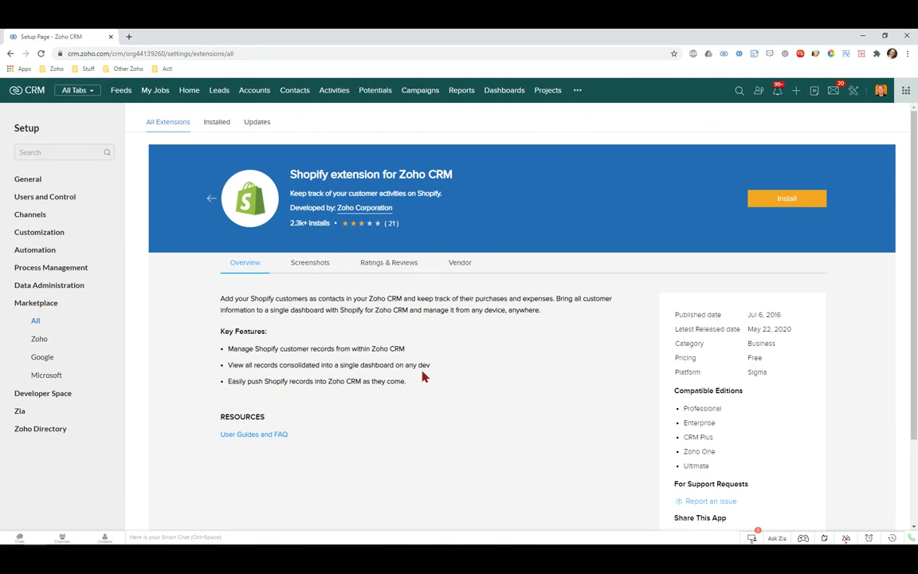
{"action": "scroll", "coordinate": [424, 383], "scroll_direction": "down", "scroll_amount": 3}
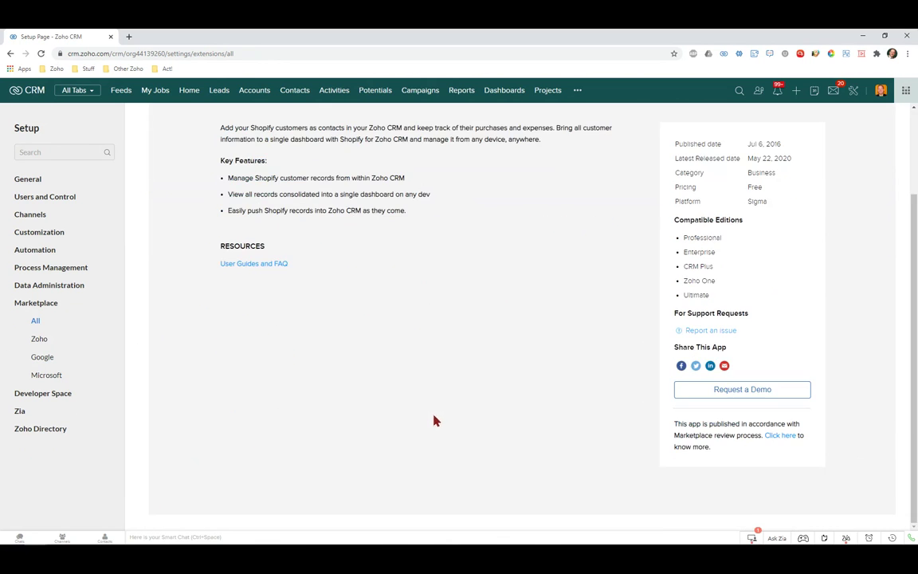
{"action": "scroll", "coordinate": [434, 424], "scroll_direction": "up", "scroll_amount": 1}
{"action": "scroll", "coordinate": [428, 430], "scroll_direction": "up", "scroll_amount": 2}
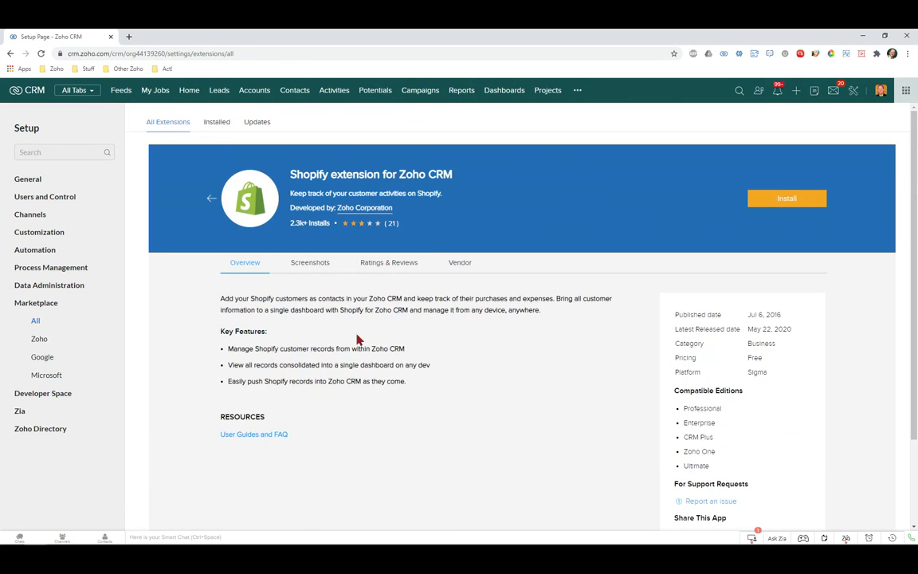
{"action": "left_click", "coordinate": [220, 125]}
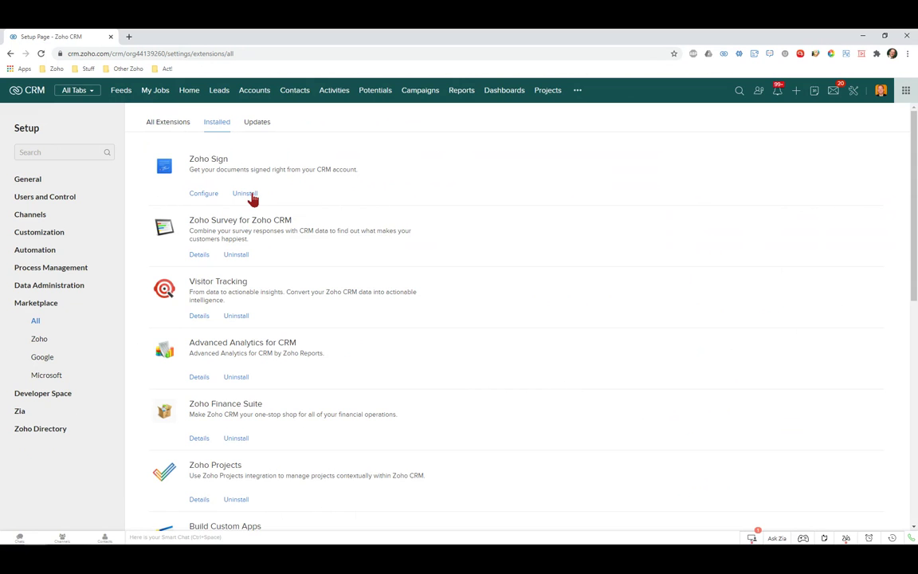
Search All Extensions for 'zillow' and scroll the category sections, finding no matching extension
{"action": "left_click", "coordinate": [178, 124]}
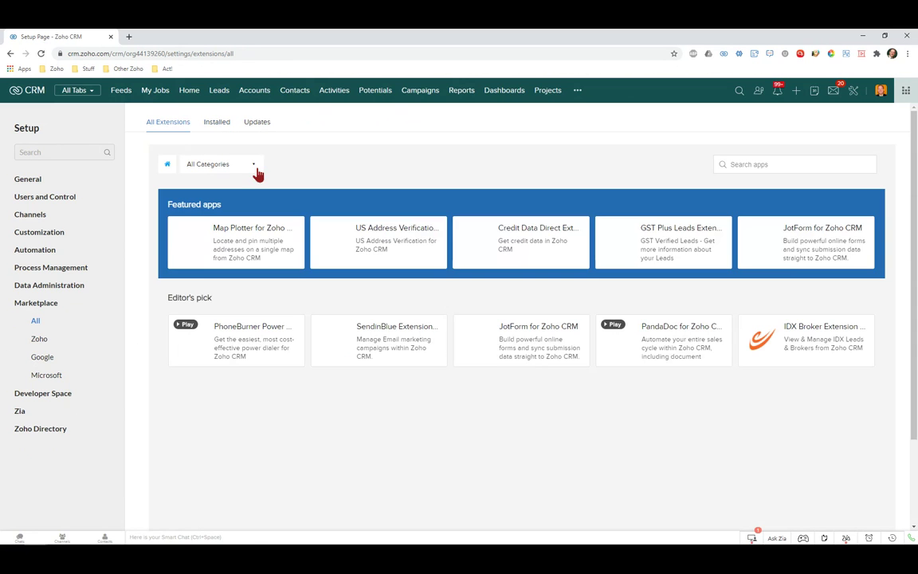
{"action": "left_click", "coordinate": [255, 167]}
{"action": "left_click", "coordinate": [764, 164]}
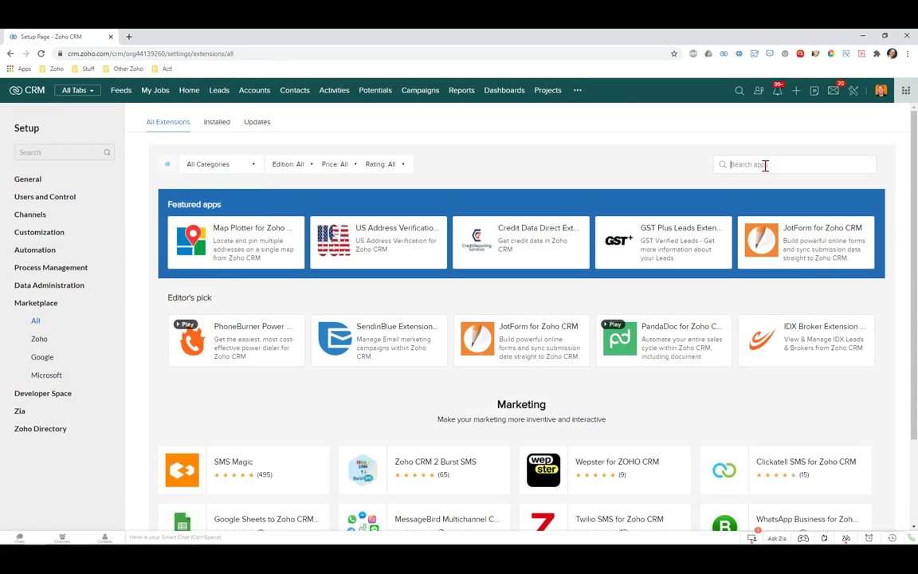
{"action": "type", "text": "zillow"}
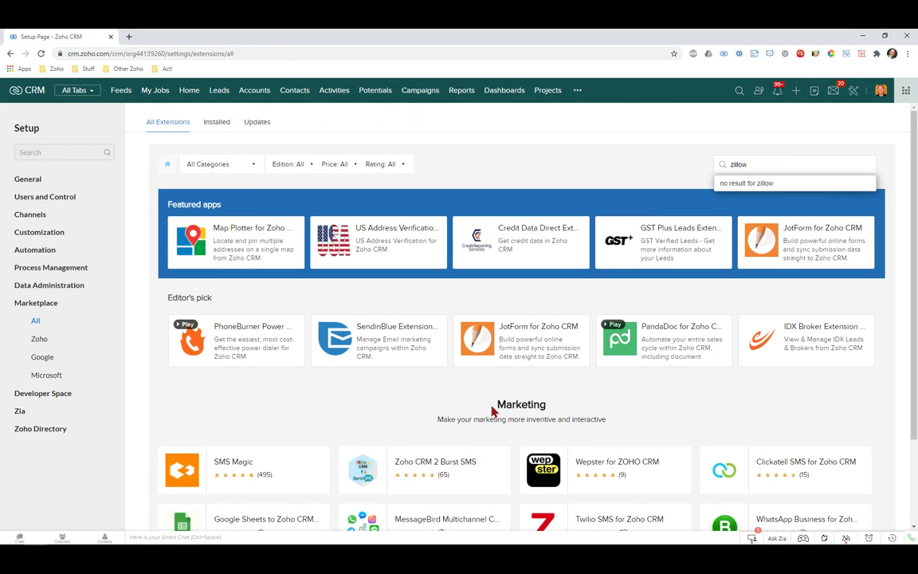
{"action": "scroll", "coordinate": [492, 418], "scroll_direction": "down", "scroll_amount": 5}
{"action": "scroll", "coordinate": [491, 420], "scroll_direction": "up", "scroll_amount": 2}
{"action": "scroll", "coordinate": [491, 420], "scroll_direction": "down", "scroll_amount": 4}
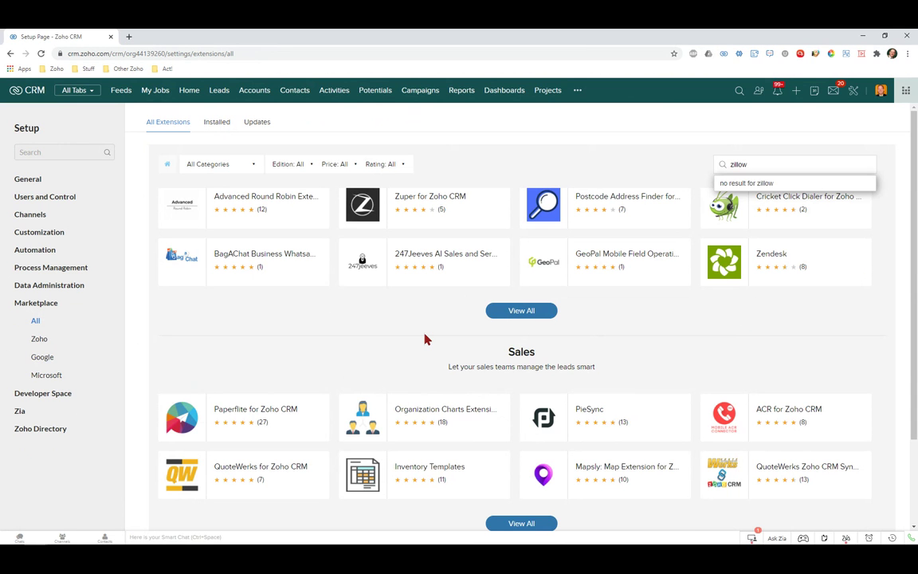
{"action": "scroll", "coordinate": [381, 446], "scroll_direction": "down", "scroll_amount": 2}
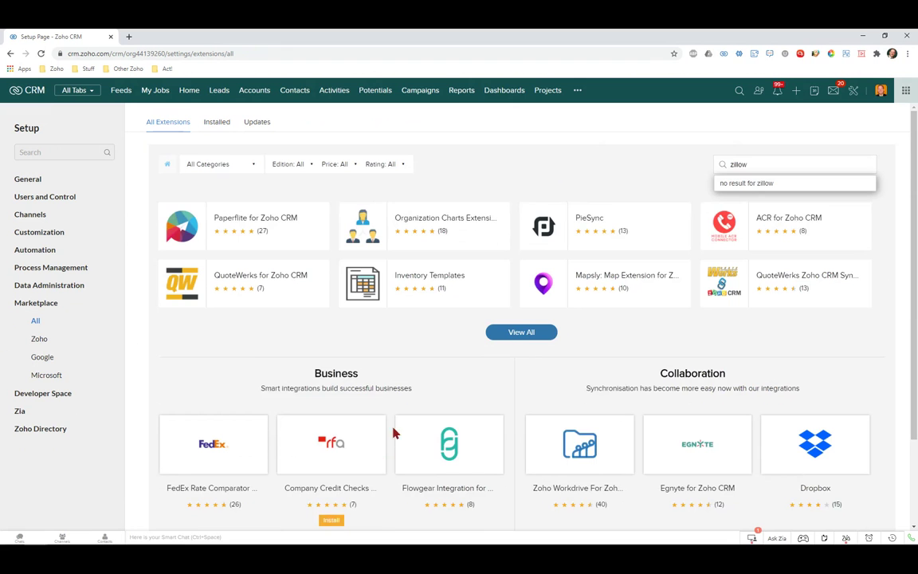
{"action": "scroll", "coordinate": [255, 360], "scroll_direction": "down", "scroll_amount": 1}
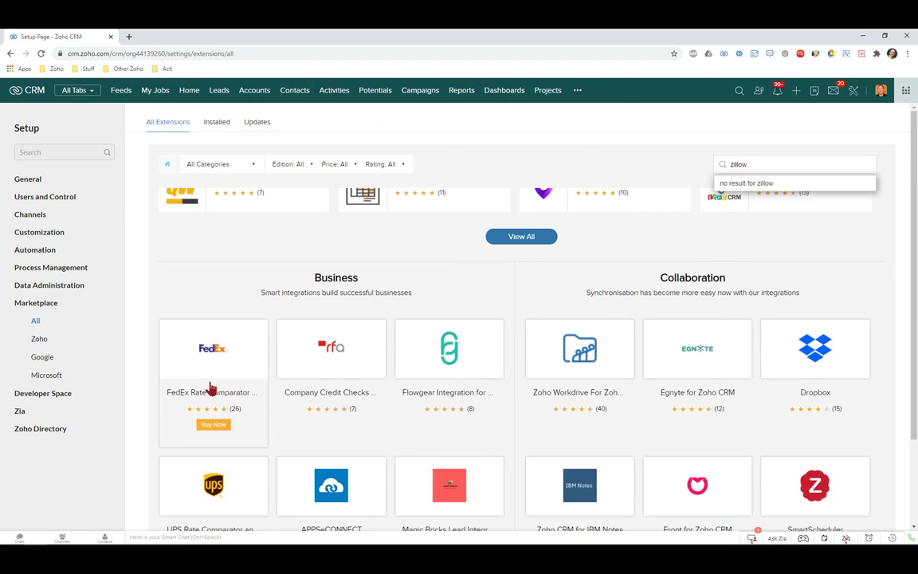
{"action": "scroll", "coordinate": [725, 366], "scroll_direction": "down", "scroll_amount": 3}
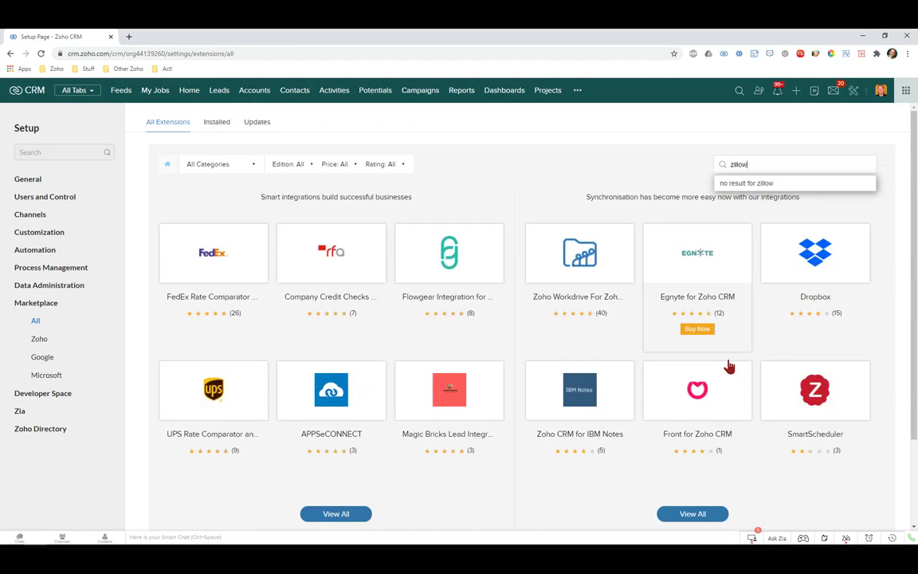
{"action": "scroll", "coordinate": [601, 387], "scroll_direction": "down", "scroll_amount": 2}
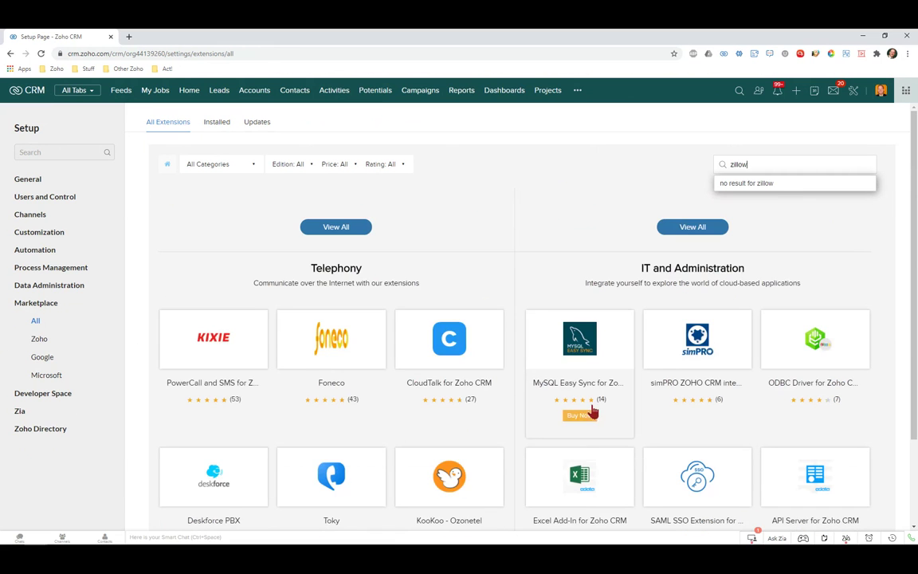
{"action": "scroll", "coordinate": [469, 253], "scroll_direction": "down", "scroll_amount": 2}
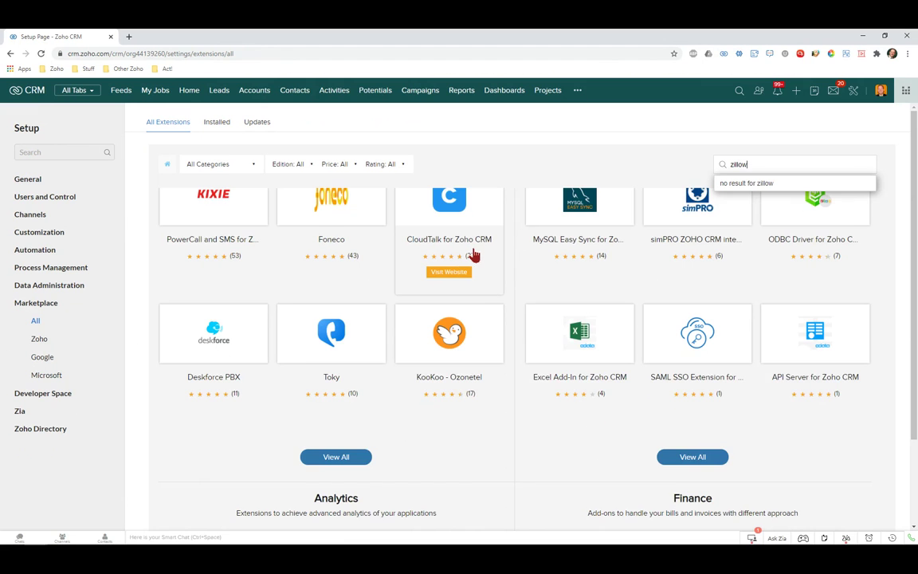
{"action": "scroll", "coordinate": [474, 255], "scroll_direction": "down", "scroll_amount": 1}
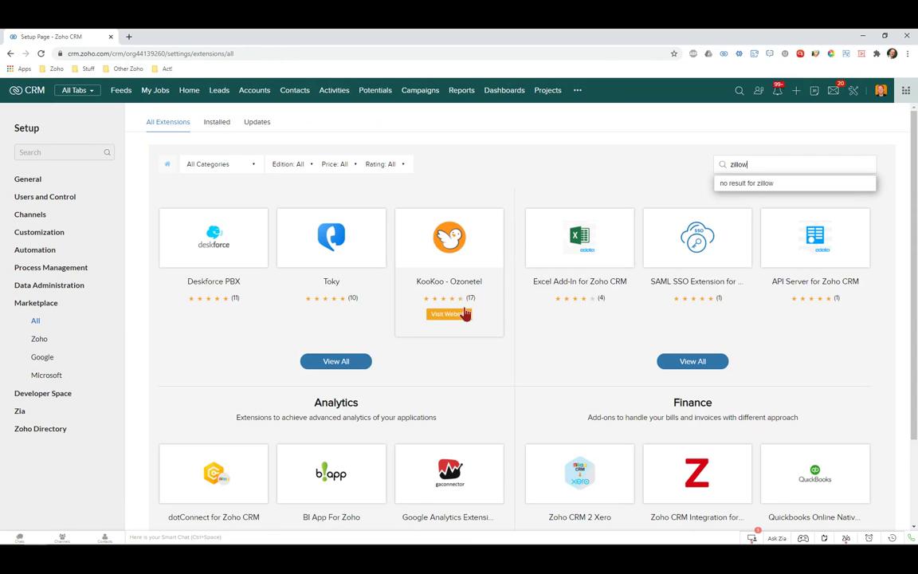
{"action": "scroll", "coordinate": [469, 322], "scroll_direction": "down", "scroll_amount": 2}
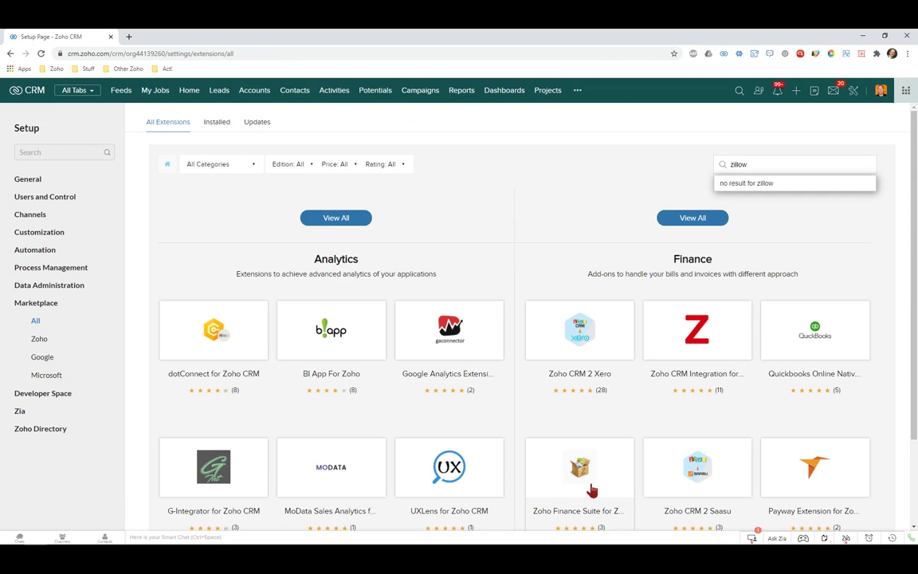
{"action": "scroll", "coordinate": [591, 490], "scroll_direction": "down", "scroll_amount": 3}
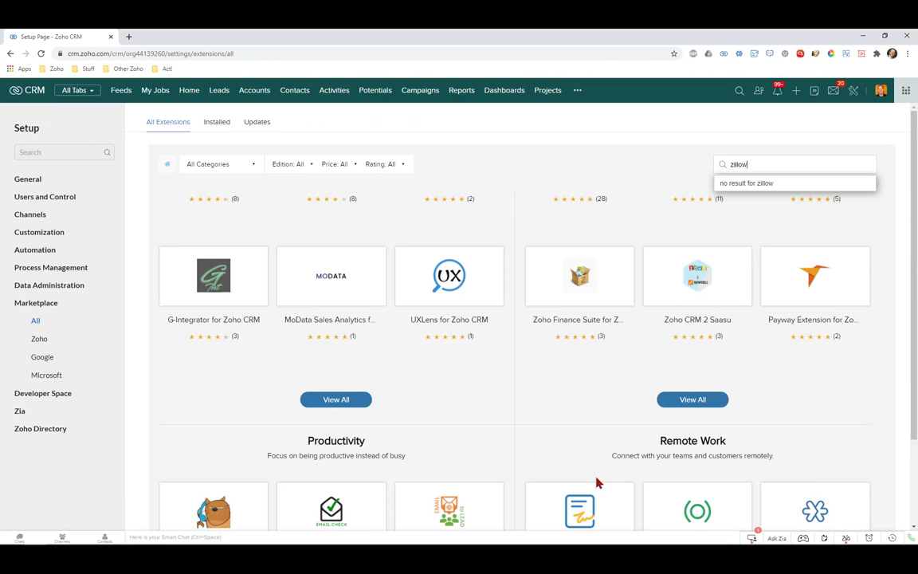
{"action": "scroll", "coordinate": [613, 502], "scroll_direction": "down", "scroll_amount": 2}
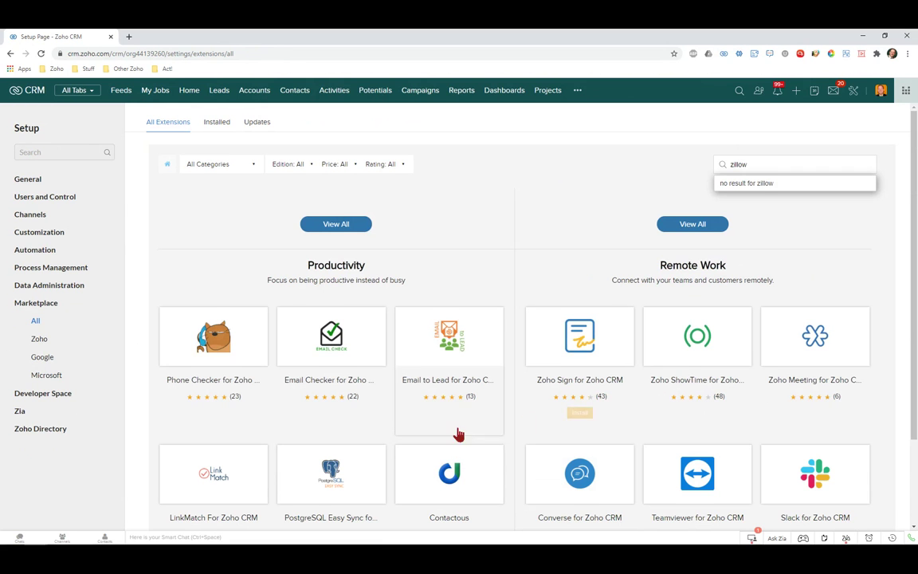
{"action": "scroll", "coordinate": [424, 380], "scroll_direction": "down", "scroll_amount": 2}
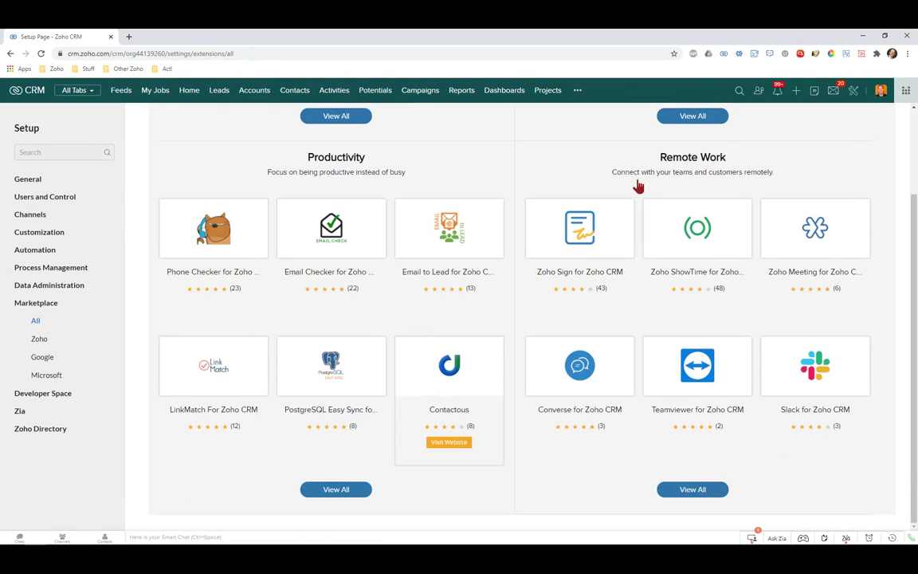
{"action": "scroll", "coordinate": [829, 211], "scroll_direction": "up", "scroll_amount": 15}
{"action": "scroll", "coordinate": [837, 218], "scroll_direction": "up", "scroll_amount": 10}
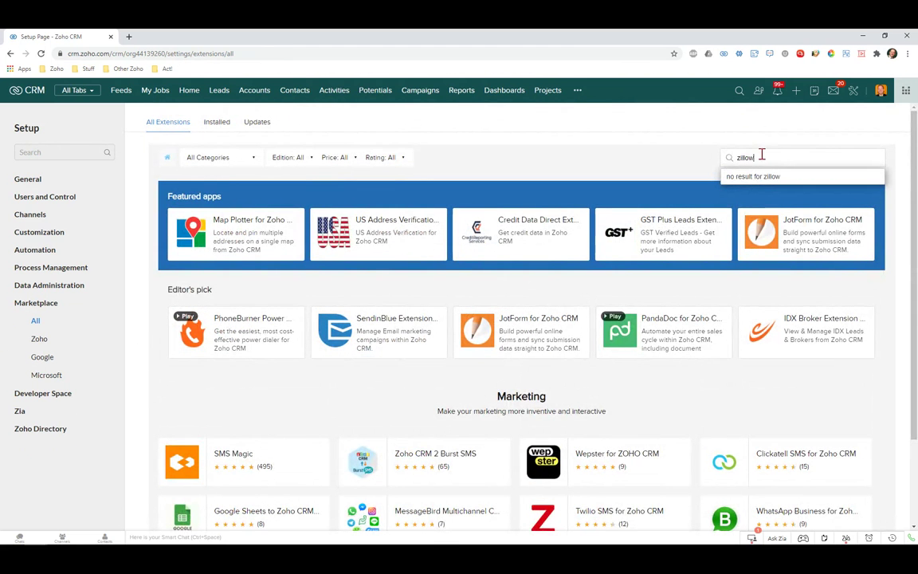
Replace the search text with 'salesforce' and view the Salesforce Desk for Zoho CRM page
{"action": "left_click_drag", "start_coordinate": [760, 157], "coordinate": [689, 156]}
{"action": "type", "text": "salesforce"}
{"action": "left_click", "coordinate": [785, 177]}
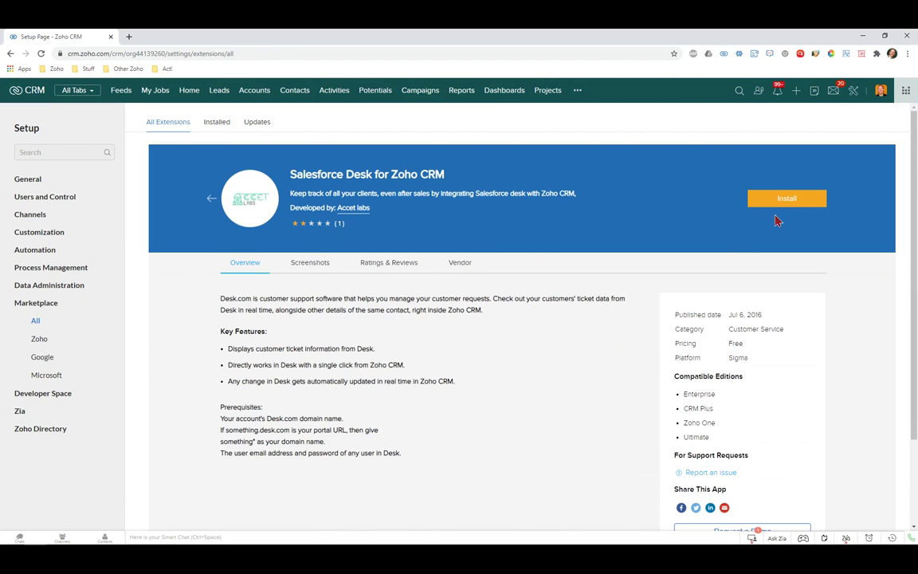
{"action": "scroll", "coordinate": [278, 370], "scroll_direction": "down", "scroll_amount": 1}
{"action": "scroll", "coordinate": [291, 364], "scroll_direction": "up", "scroll_amount": 1}
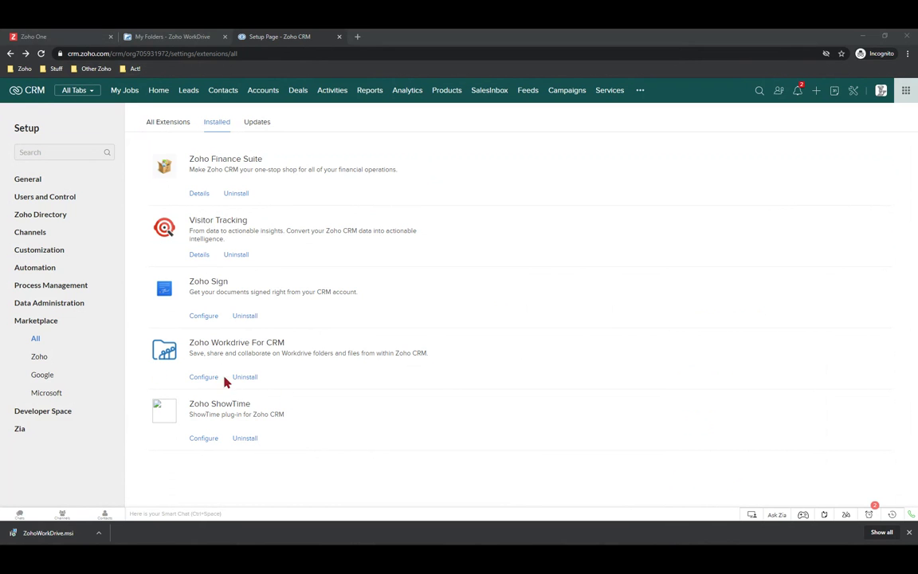
Open the Zoho Workdrive For CRM extension's details (version 20.0) and check the pending updates
{"action": "left_click", "coordinate": [205, 383]}
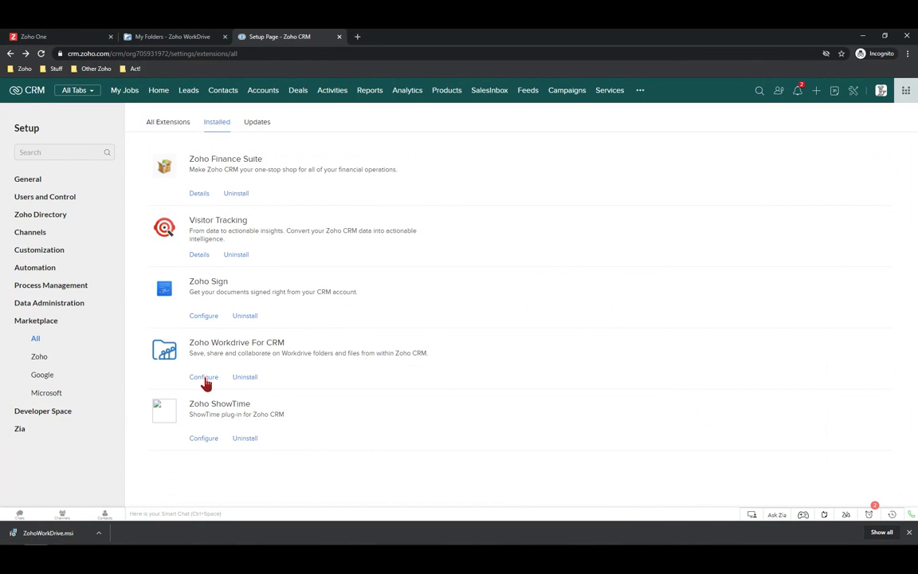
{"action": "left_click", "coordinate": [205, 380]}
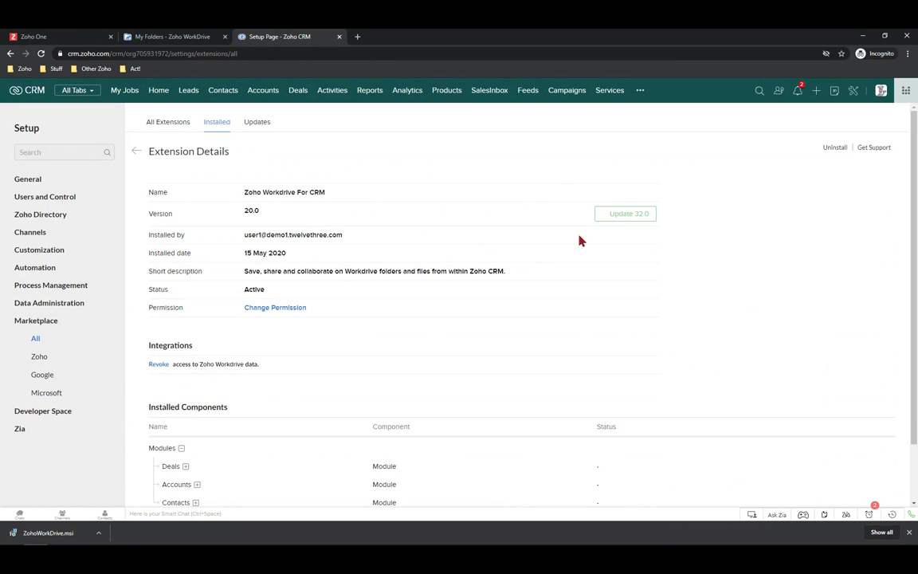
{"action": "left_click", "coordinate": [262, 125]}
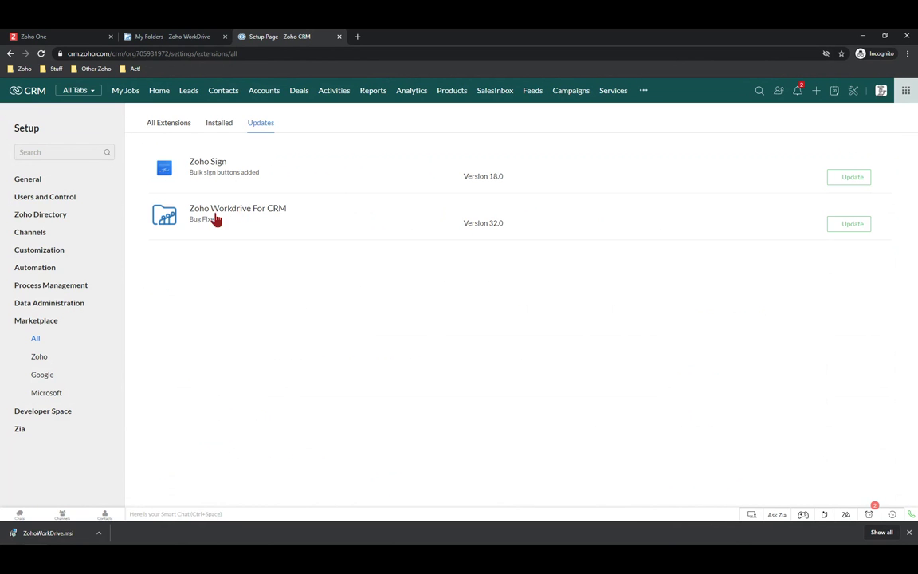
Update Zoho Workdrive For CRM to 32.0, accepting both consents and installing for all users
{"action": "left_click", "coordinate": [853, 227]}
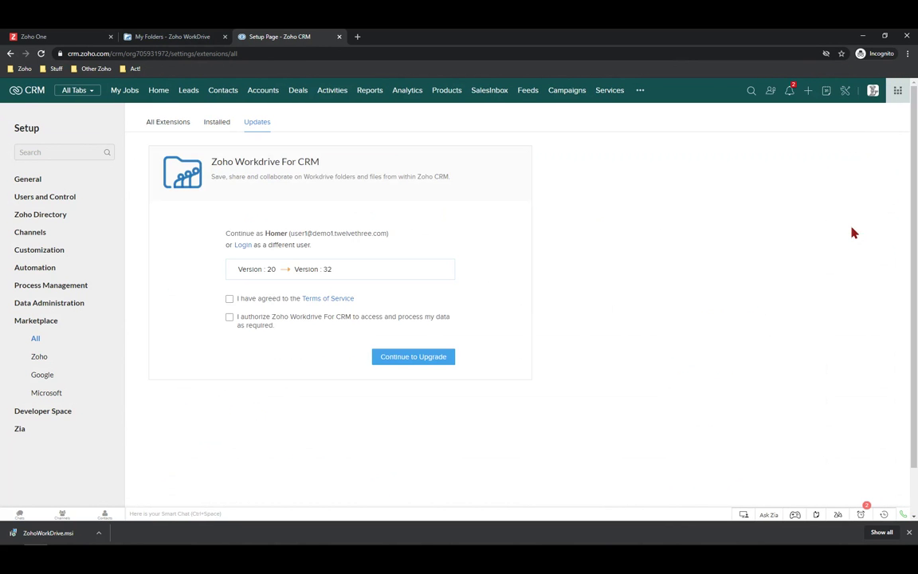
{"action": "left_click", "coordinate": [230, 299]}
{"action": "left_click", "coordinate": [230, 317]}
{"action": "left_click", "coordinate": [435, 361]}
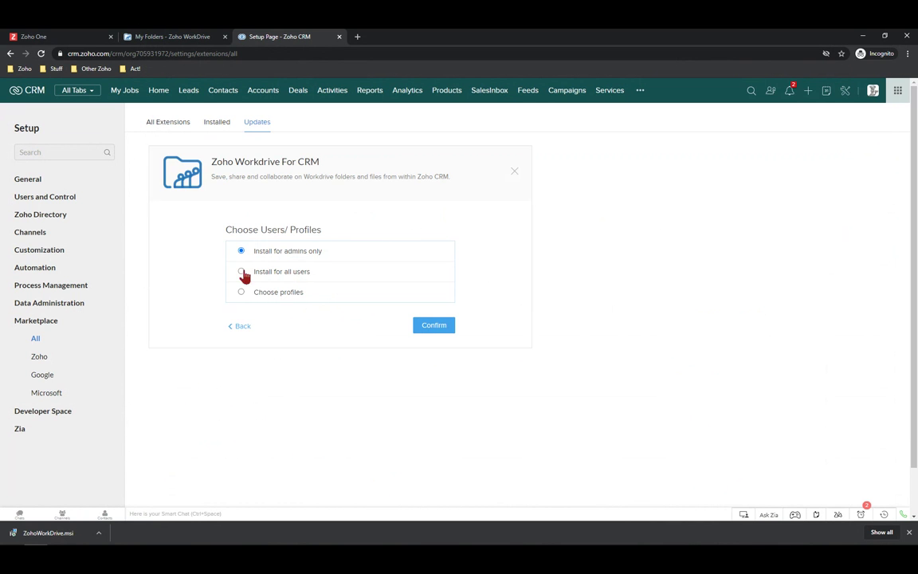
{"action": "left_click", "coordinate": [241, 271]}
{"action": "left_click", "coordinate": [434, 330]}
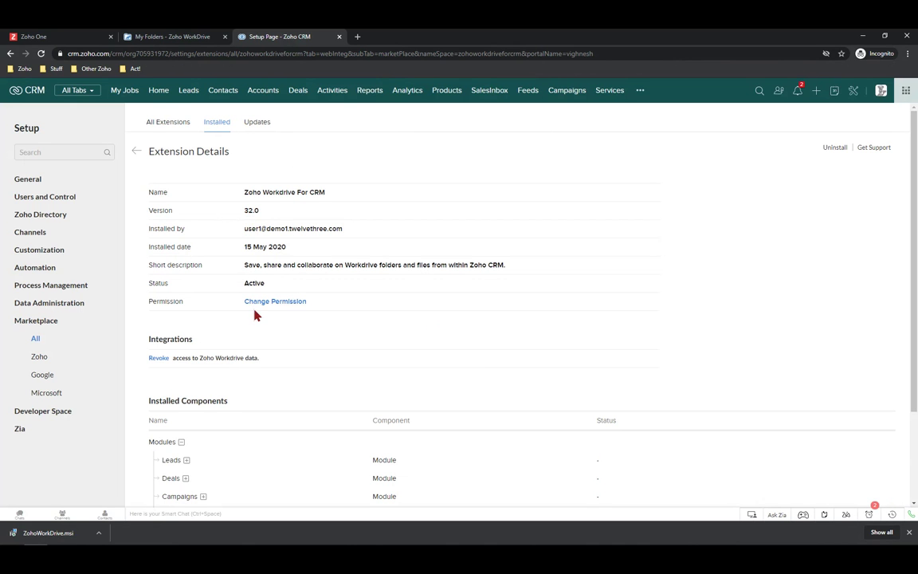
Expand Leads under Installed Components to list its Workdrive Folder ID and URL fields and workflow
{"action": "scroll", "coordinate": [255, 315], "scroll_direction": "down", "scroll_amount": 2}
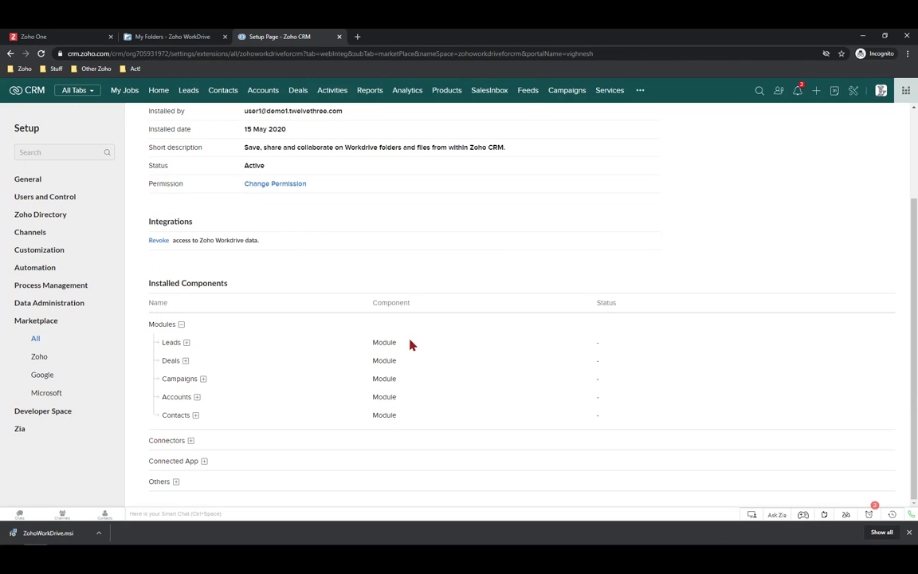
{"action": "left_click", "coordinate": [186, 343]}
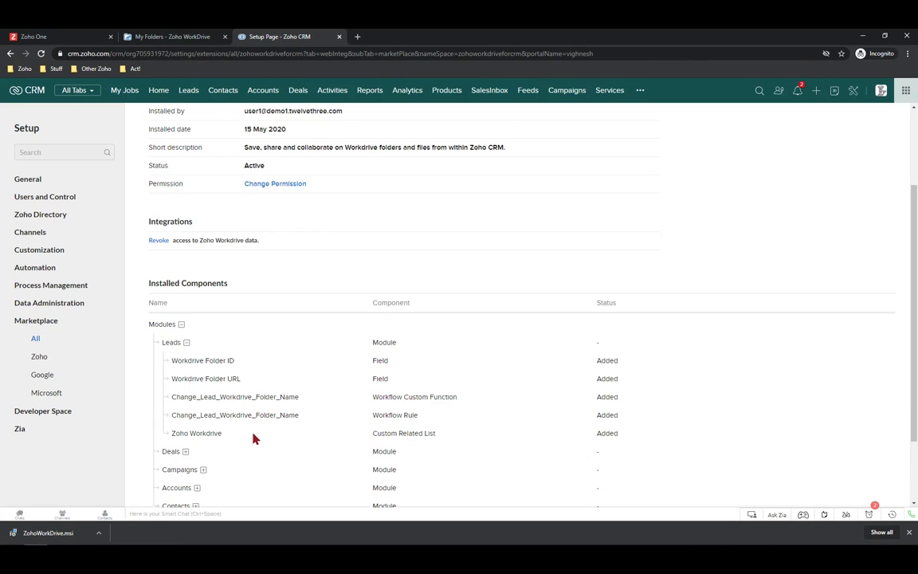
{"action": "scroll", "coordinate": [257, 437], "scroll_direction": "down", "scroll_amount": 2}
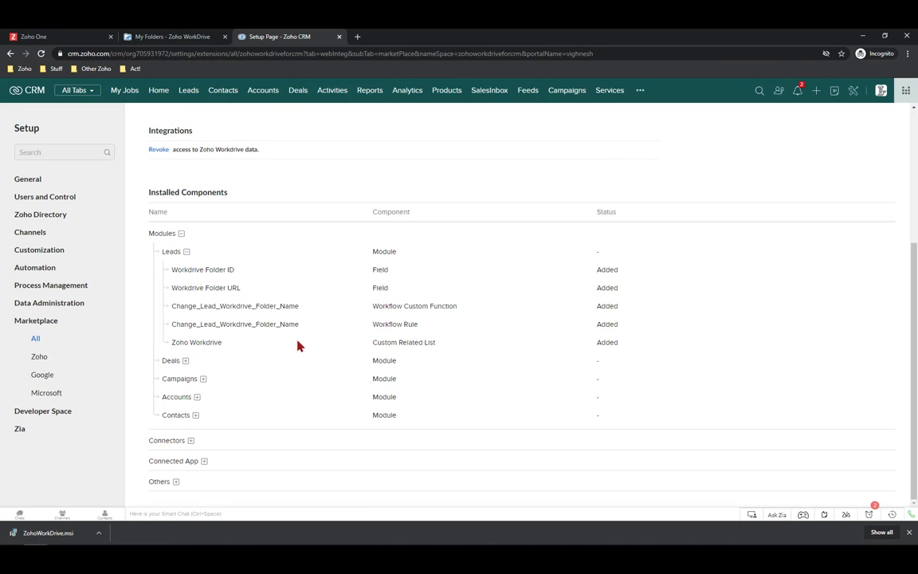
{"action": "scroll", "coordinate": [327, 342], "scroll_direction": "up", "scroll_amount": 4}
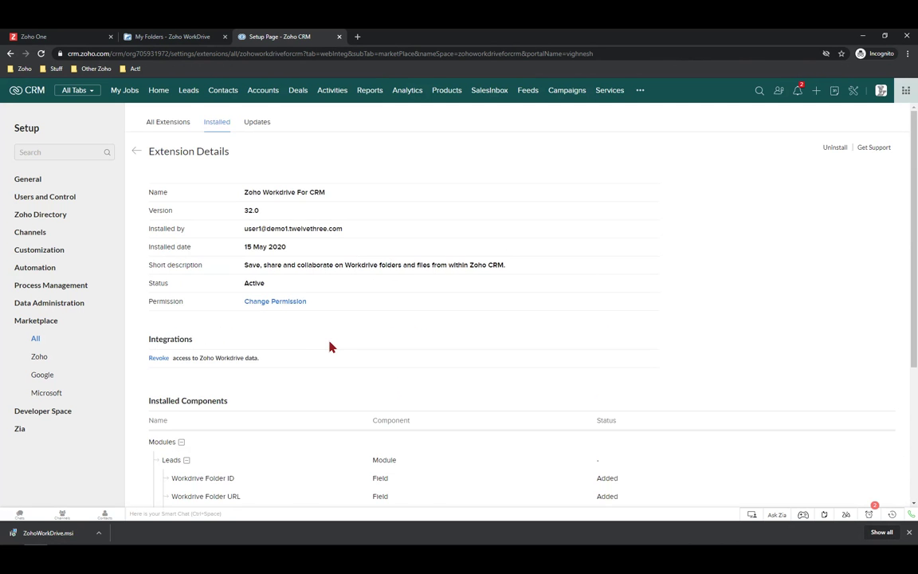
{"action": "scroll", "coordinate": [330, 341], "scroll_direction": "down", "scroll_amount": 3}
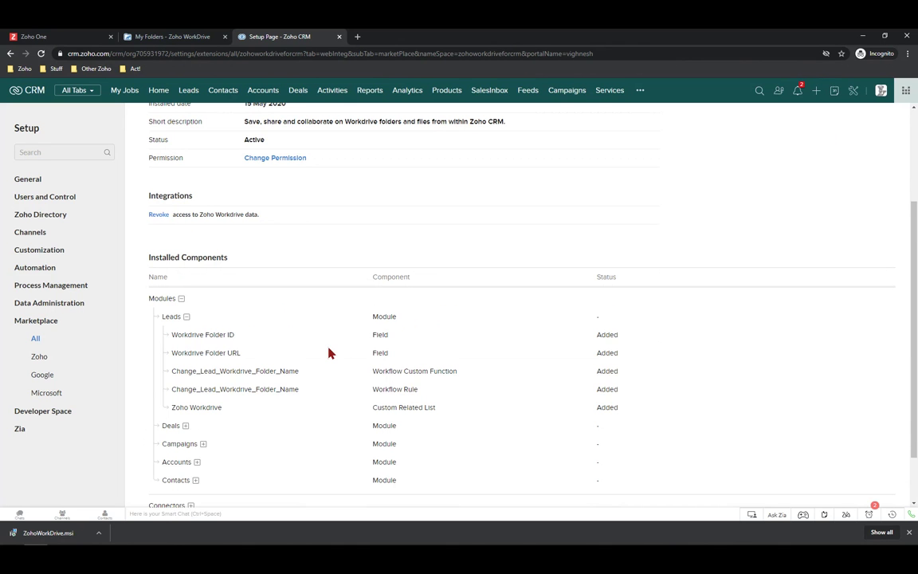
{"action": "scroll", "coordinate": [330, 352], "scroll_direction": "up", "scroll_amount": 2}
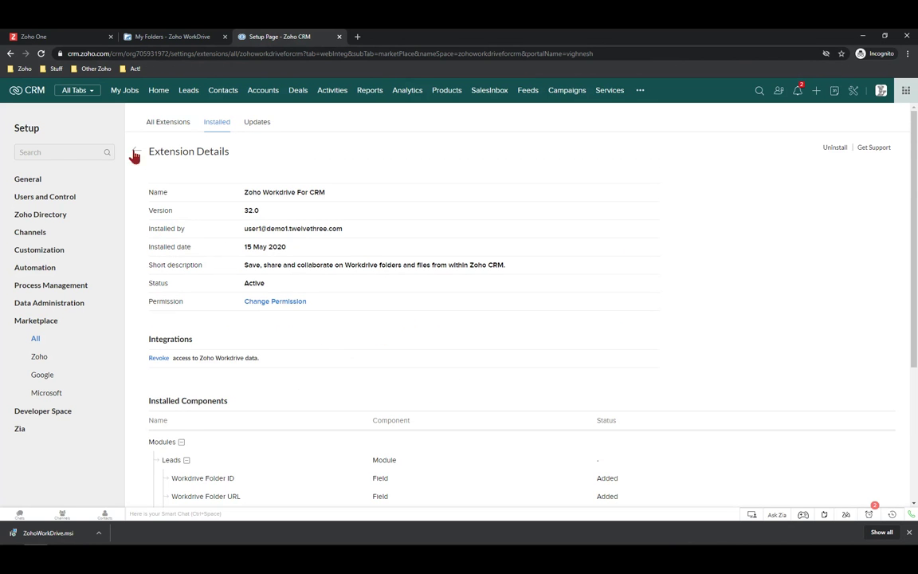
Open the Brokers 'r' Us contact's Zoho Workdrive related list and upload IMG_0394.JPG
{"action": "left_click", "coordinate": [225, 91]}
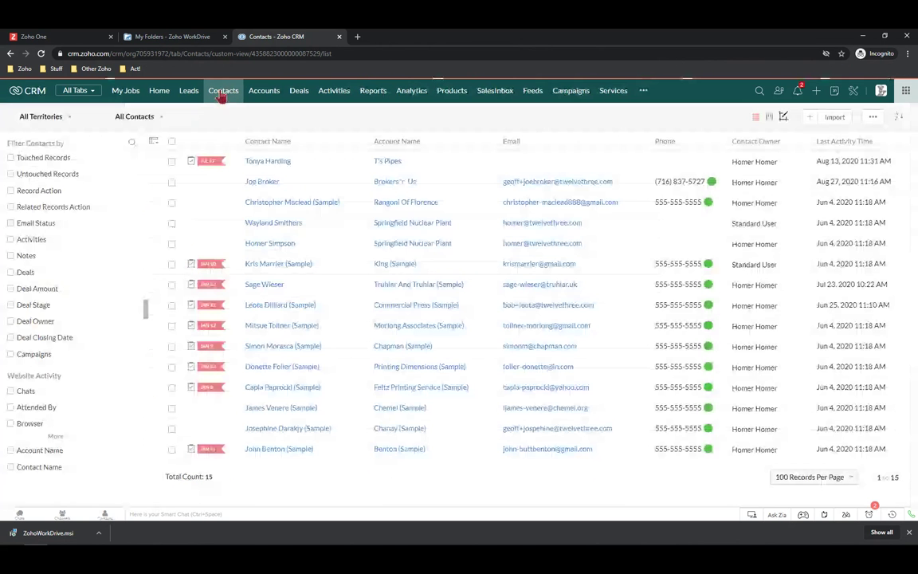
{"action": "left_click", "coordinate": [260, 184]}
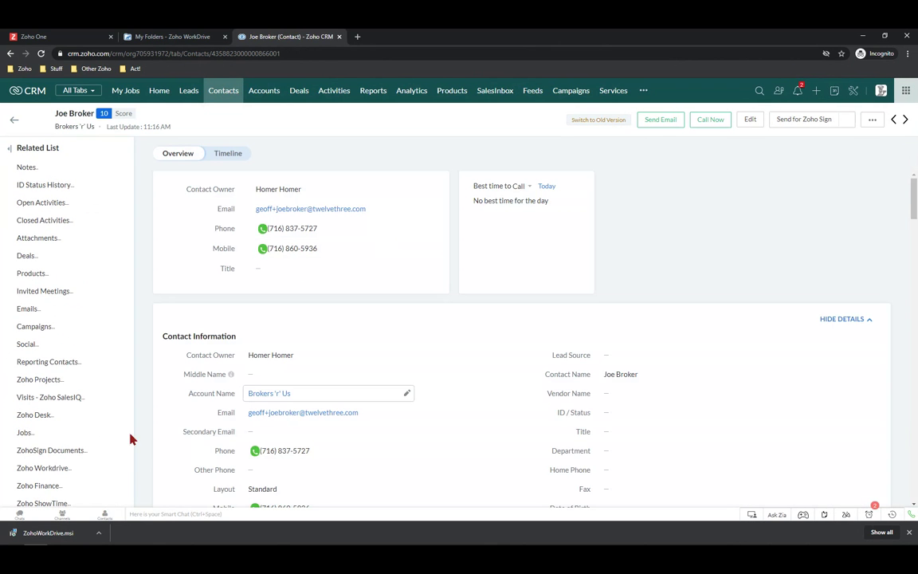
{"action": "left_click", "coordinate": [42, 470]}
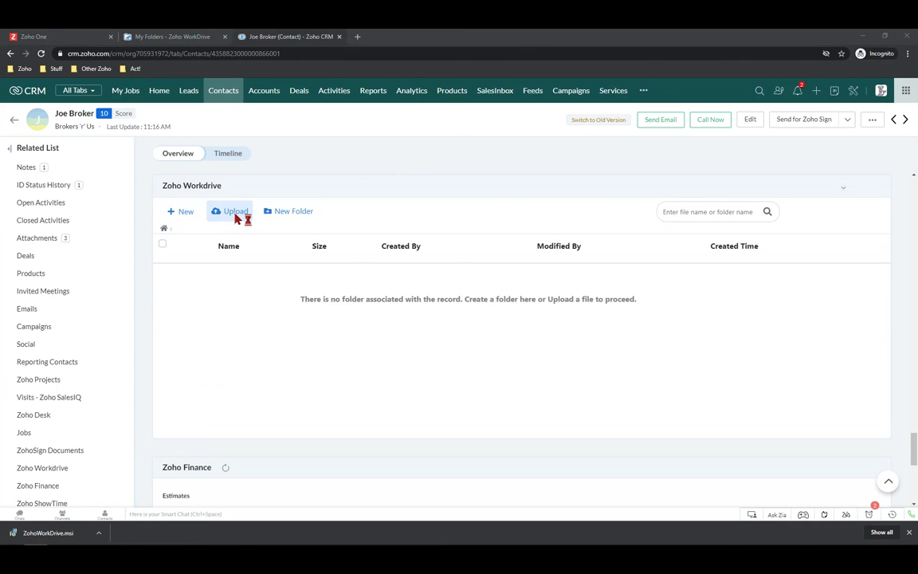
{"action": "left_click", "coordinate": [235, 217]}
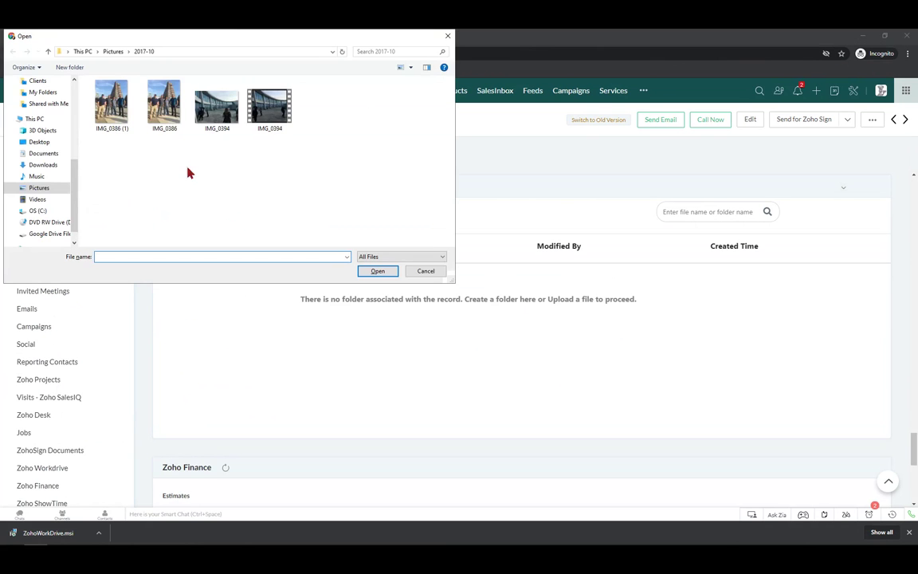
{"action": "left_click", "coordinate": [220, 108]}
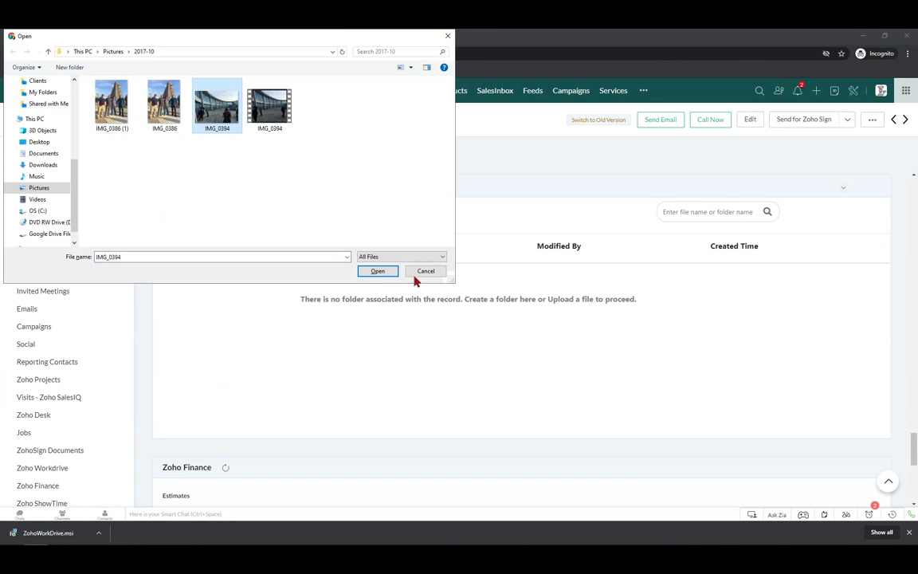
{"action": "left_click", "coordinate": [377, 271]}
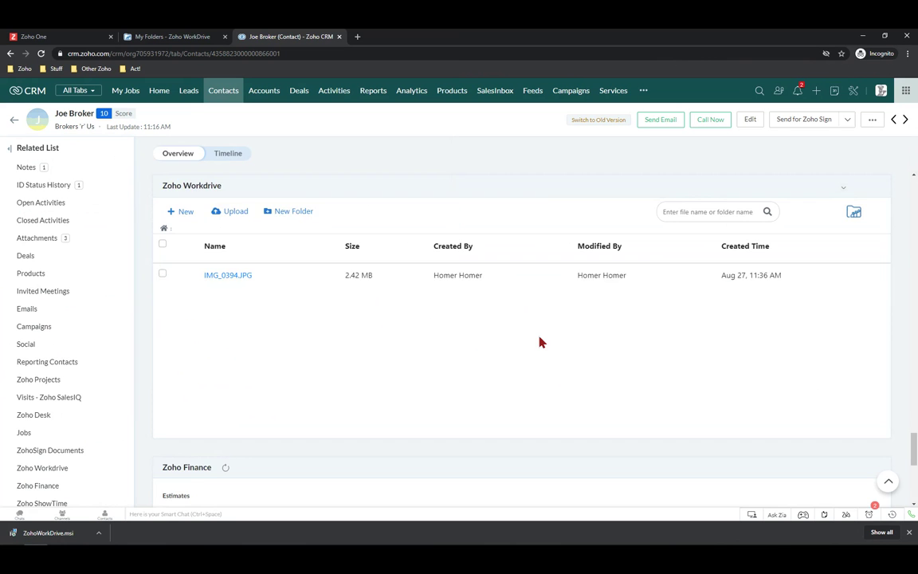
Reload the contact record and scroll to its now-populated Workdrive Folder ID and URL fields
{"action": "scroll", "coordinate": [539, 343], "scroll_direction": "up", "scroll_amount": 10}
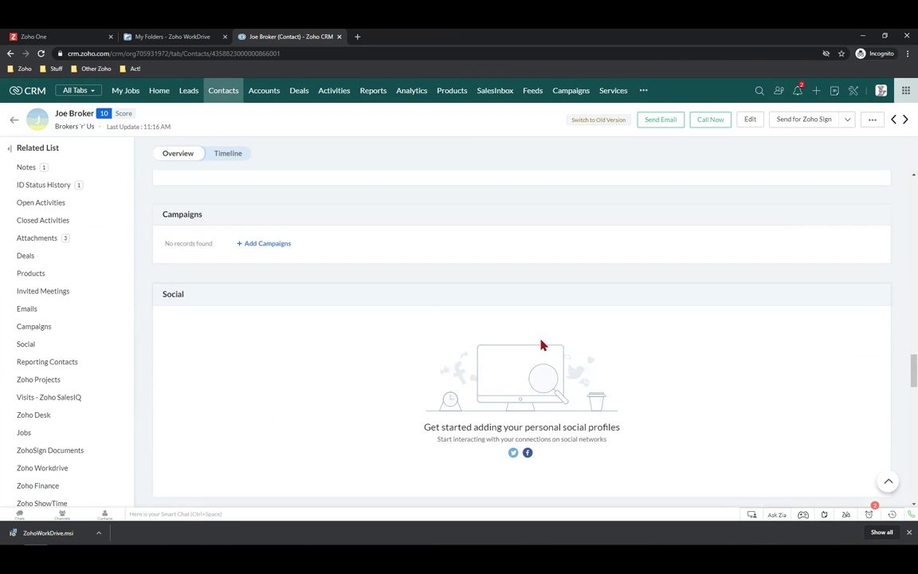
{"action": "scroll", "coordinate": [539, 345], "scroll_direction": "up", "scroll_amount": 10}
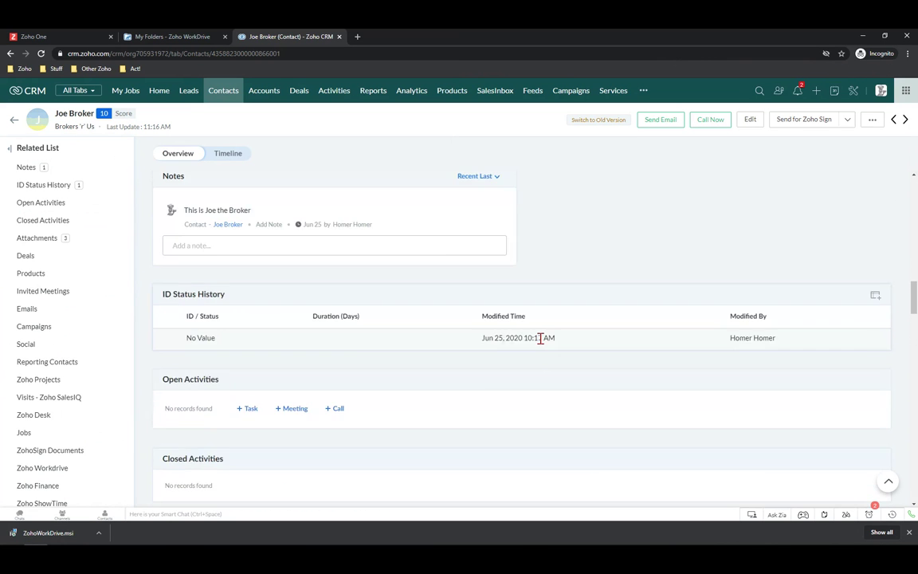
{"action": "scroll", "coordinate": [540, 338], "scroll_direction": "up", "scroll_amount": 5}
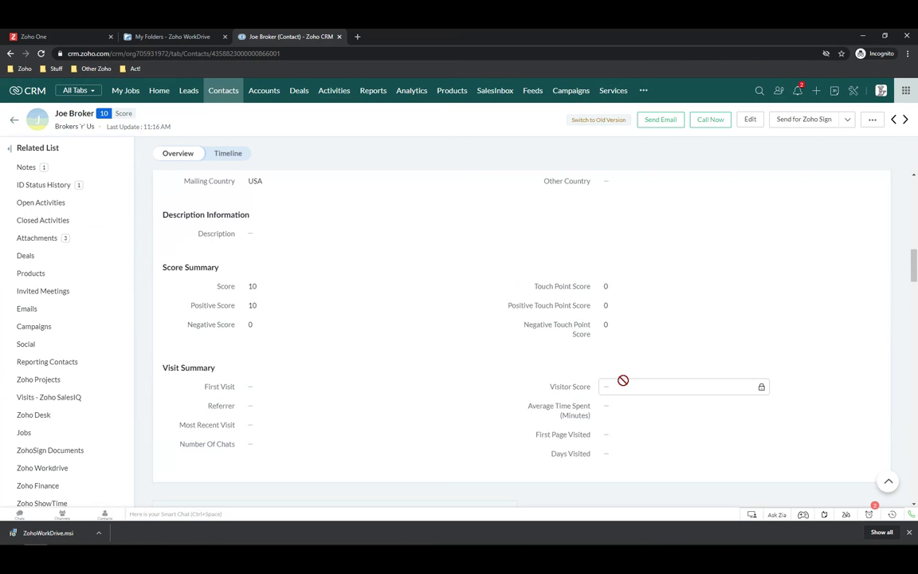
{"action": "scroll", "coordinate": [622, 383], "scroll_direction": "up", "scroll_amount": 5}
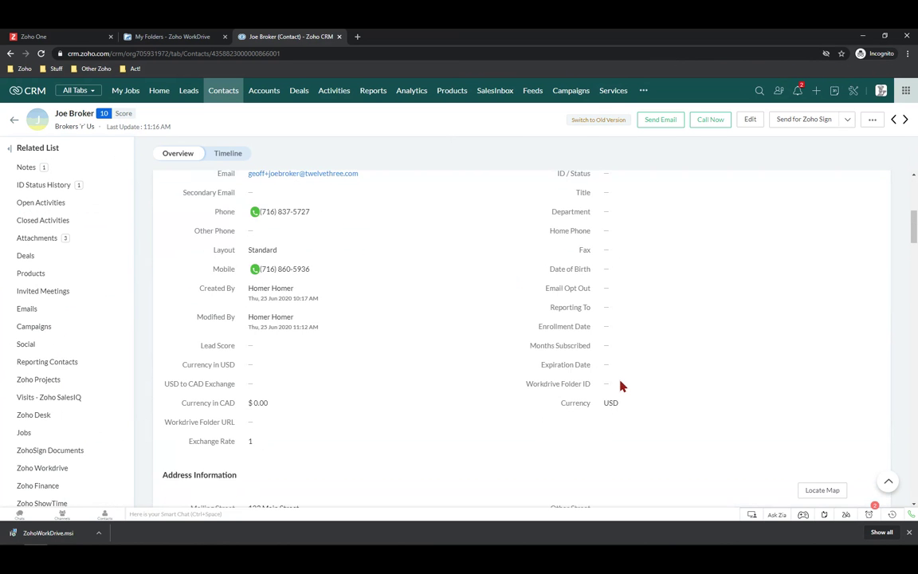
{"action": "scroll", "coordinate": [622, 385], "scroll_direction": "up", "scroll_amount": 2}
{"action": "scroll", "coordinate": [622, 383], "scroll_direction": "up", "scroll_amount": 1}
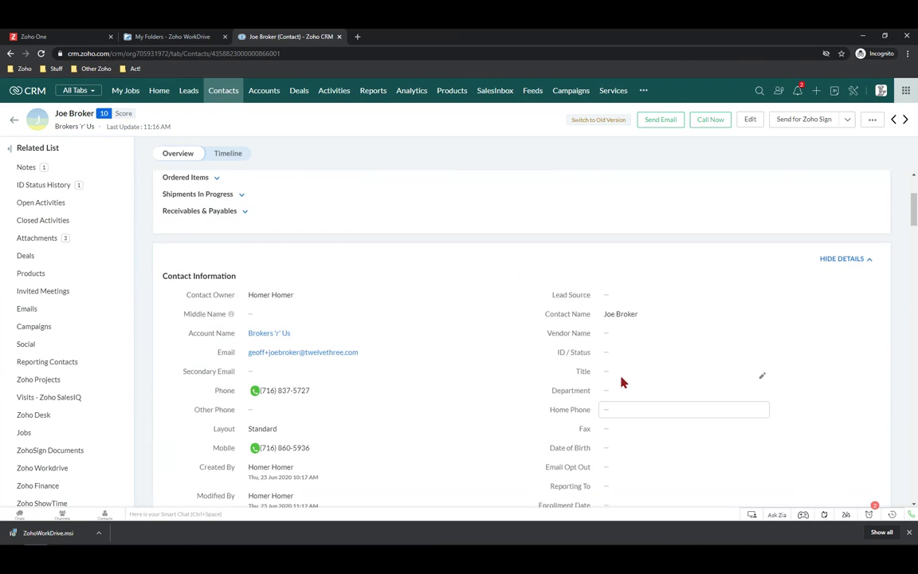
{"action": "scroll", "coordinate": [617, 381], "scroll_direction": "down", "scroll_amount": 4}
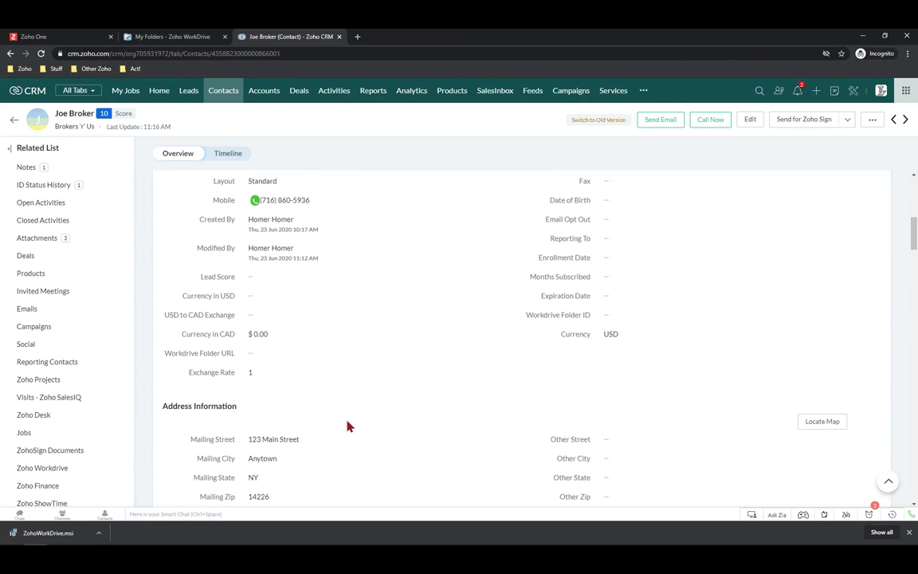
{"action": "left_click", "coordinate": [41, 53]}
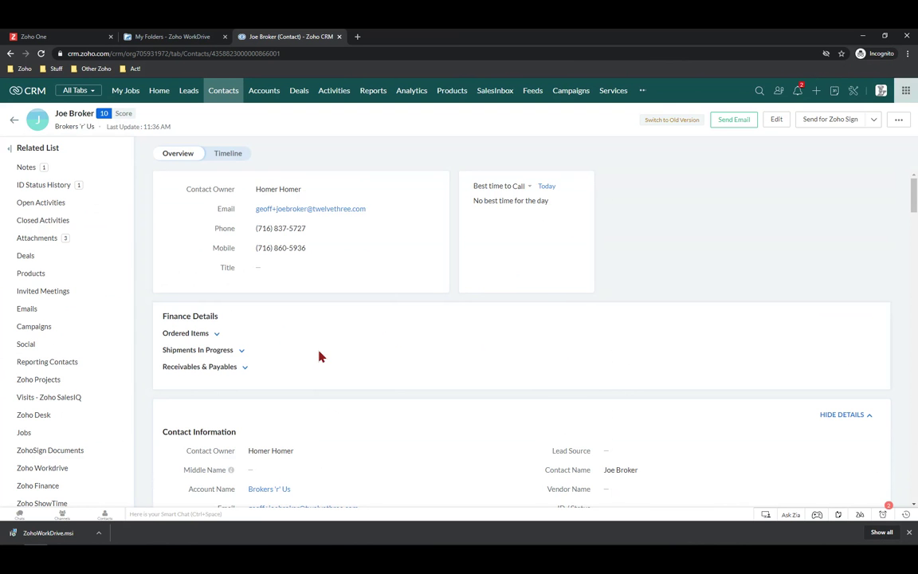
{"action": "scroll", "coordinate": [319, 355], "scroll_direction": "down", "scroll_amount": 3}
{"action": "scroll", "coordinate": [319, 356], "scroll_direction": "down", "scroll_amount": 2}
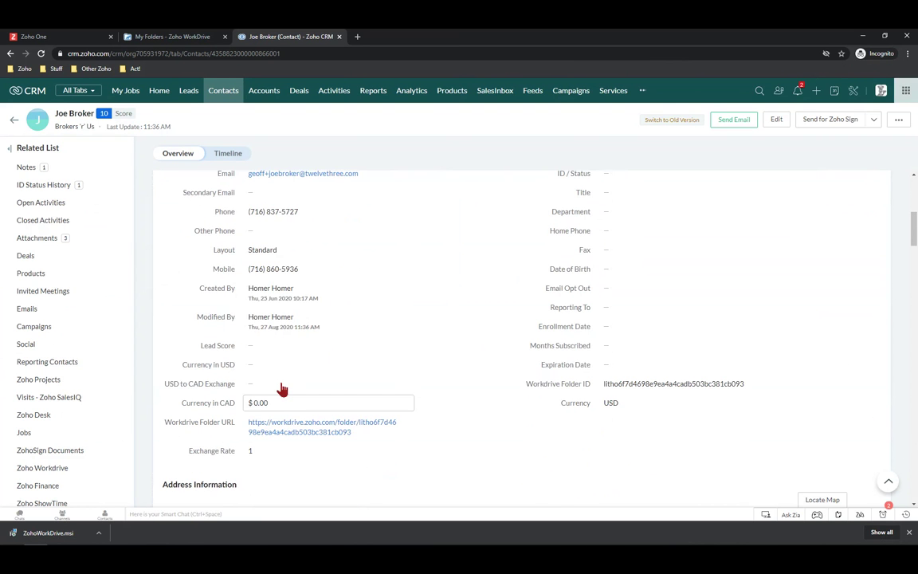
{"action": "scroll", "coordinate": [627, 379], "scroll_direction": "down", "scroll_amount": 1}
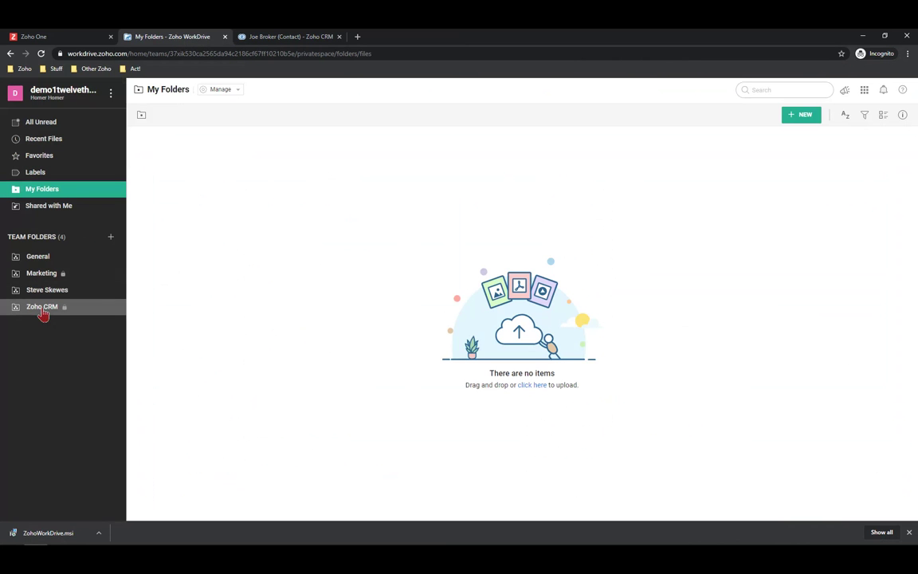
Look through the Contacts folder in the Zoho CRM team folder, checking its available actions
{"action": "left_click", "coordinate": [46, 312]}
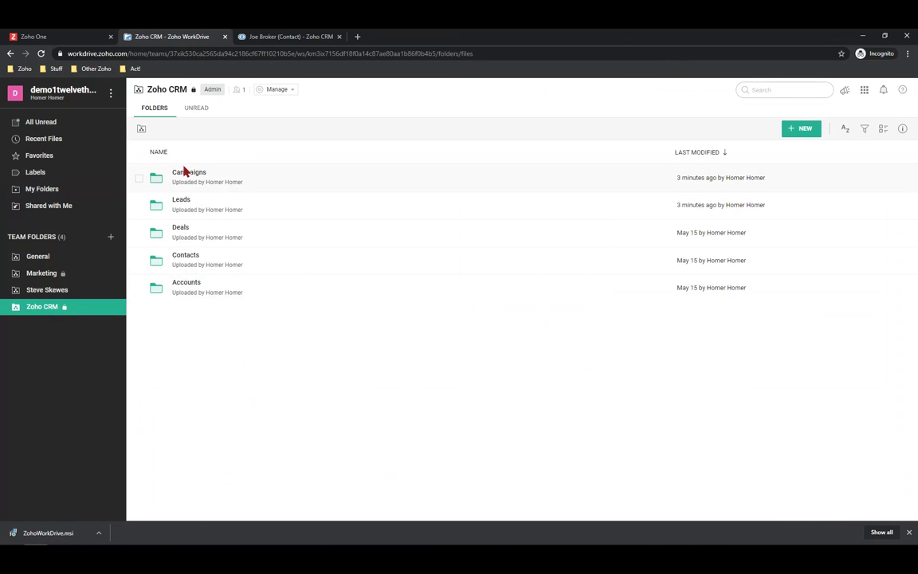
{"action": "left_click", "coordinate": [185, 255]}
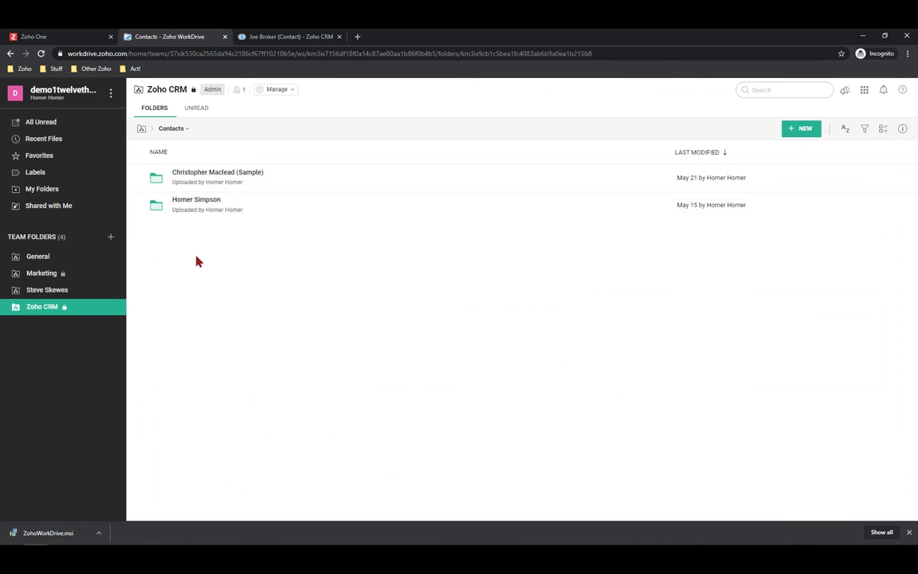
{"action": "left_click", "coordinate": [288, 38]}
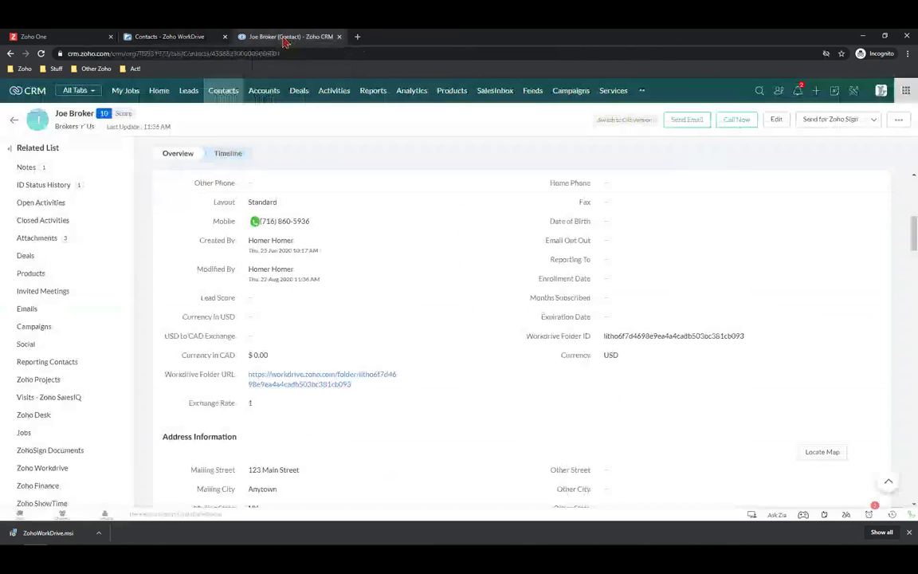
{"action": "left_click", "coordinate": [184, 36]}
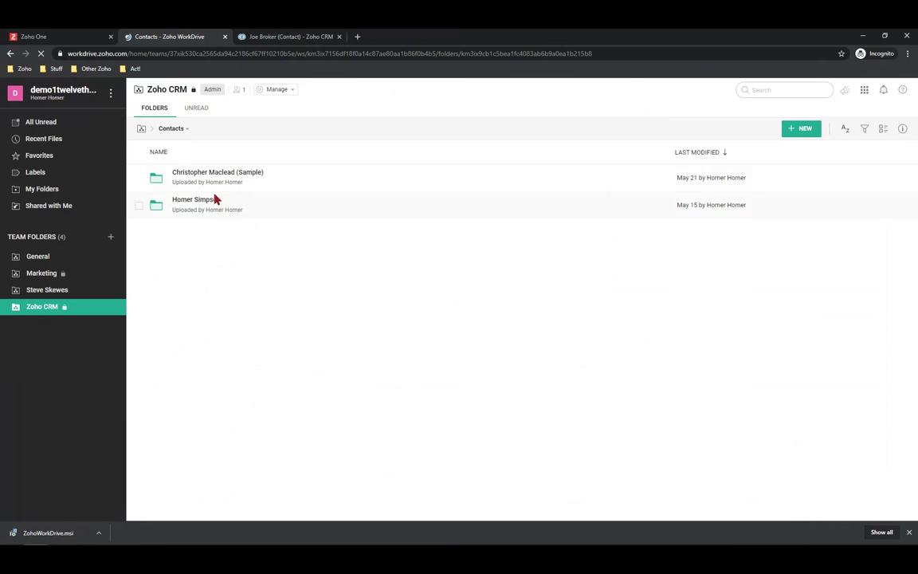
{"action": "left_click", "coordinate": [175, 131]}
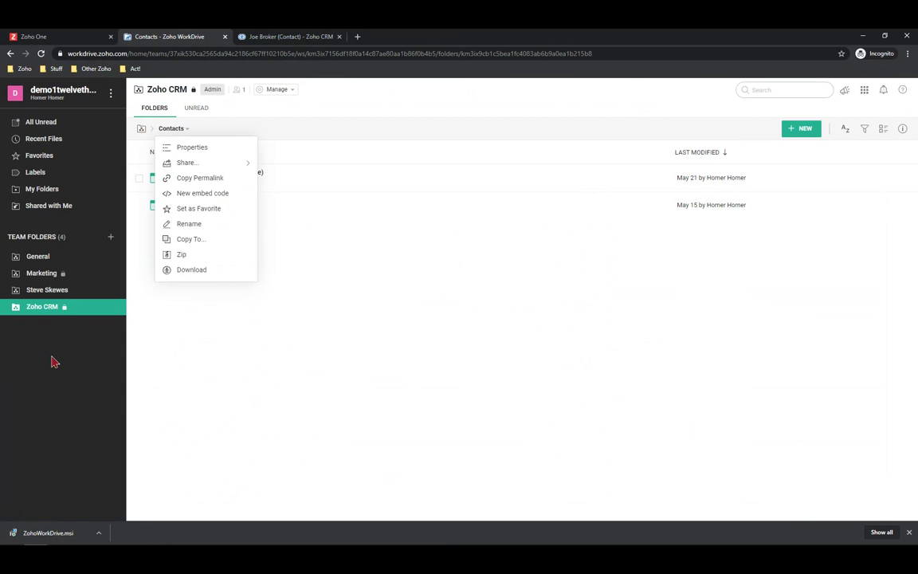
{"action": "left_click", "coordinate": [43, 310]}
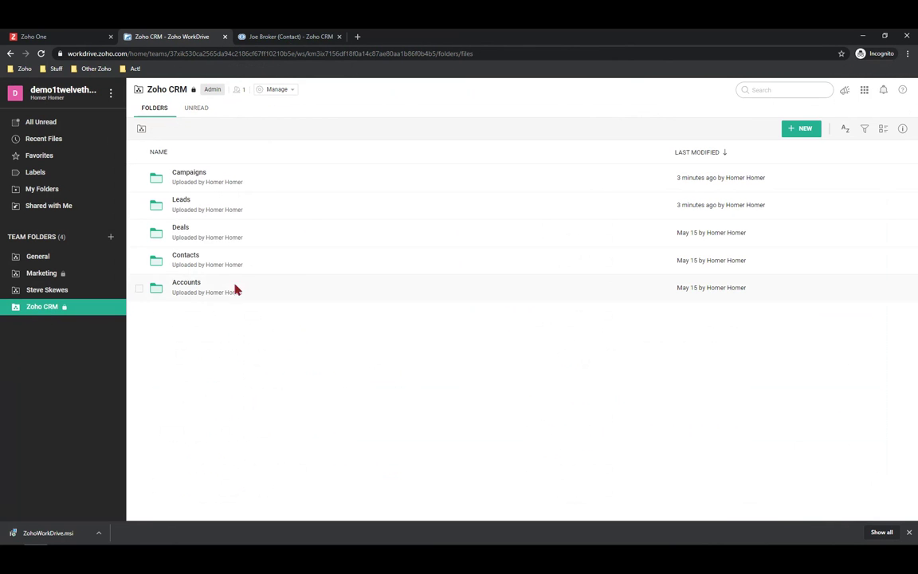
{"action": "left_click", "coordinate": [182, 260]}
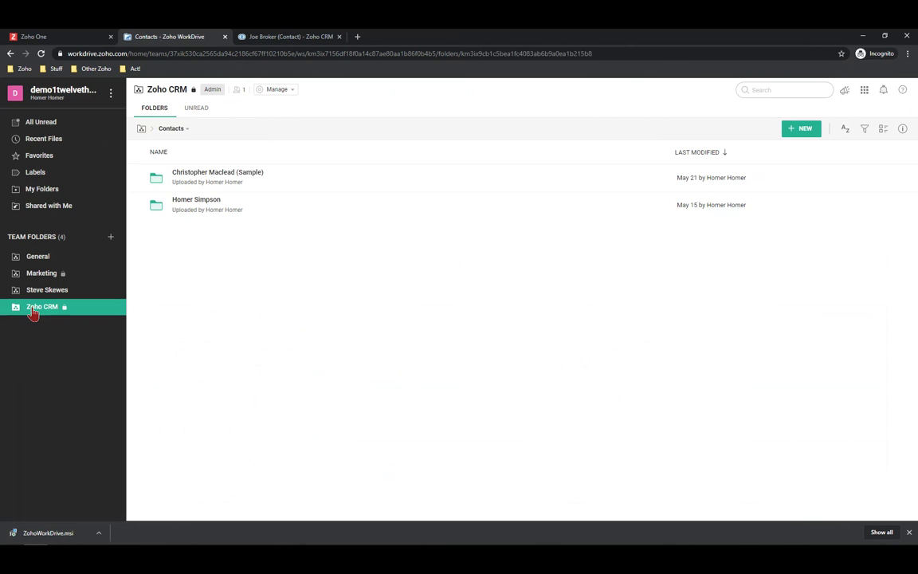
Go to Accounts › Brokers 'r' Us › Associated Contacts from the Zoho CRM team folder root
{"action": "left_click", "coordinate": [34, 313]}
{"action": "left_click", "coordinate": [186, 288]}
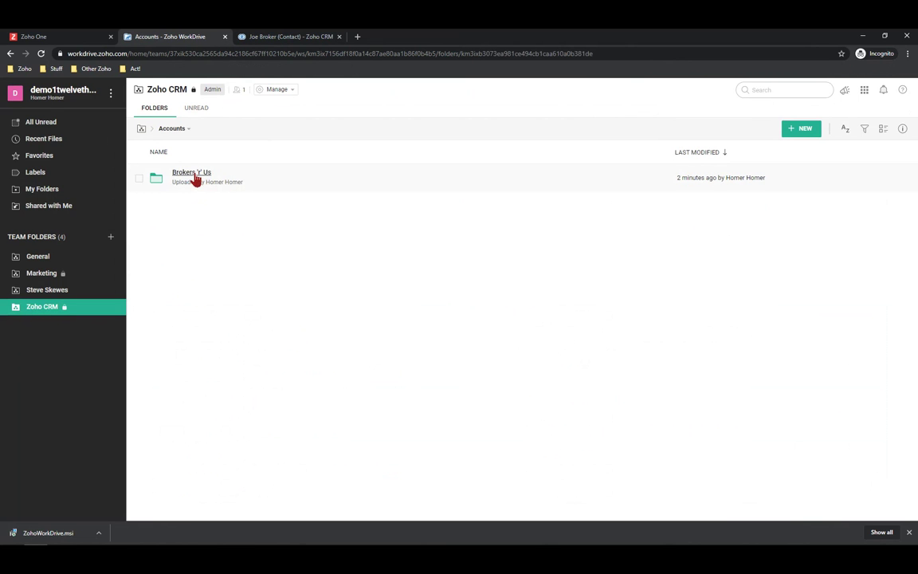
{"action": "left_click", "coordinate": [195, 179]}
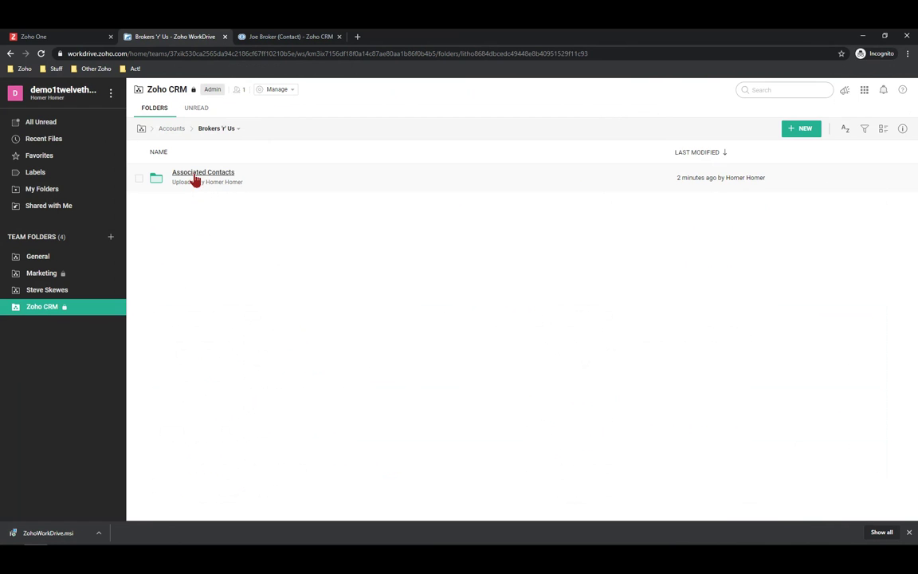
{"action": "left_click", "coordinate": [195, 179]}
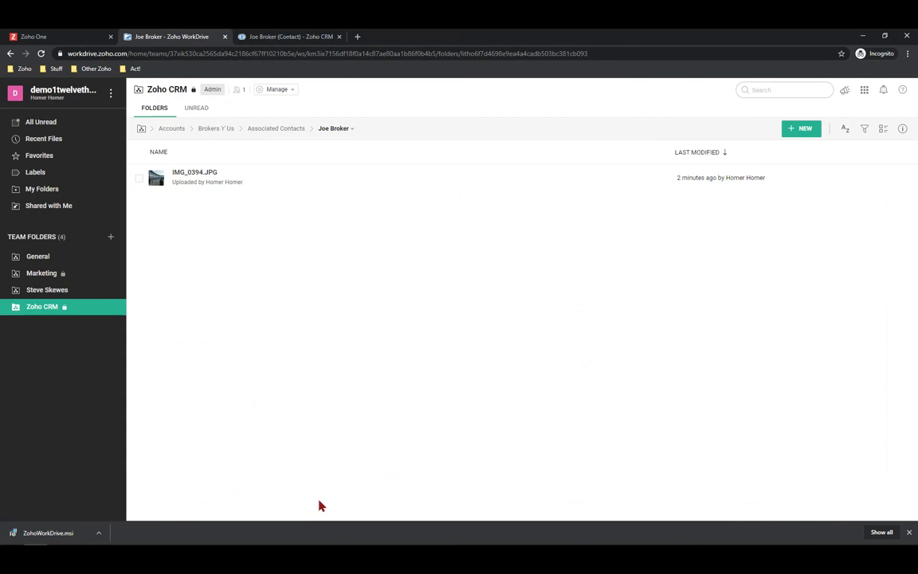
Attach the Getting Started Guide for Team Members PDF from WorkDrive's General folder, applying default link settings
{"action": "left_click", "coordinate": [272, 37]}
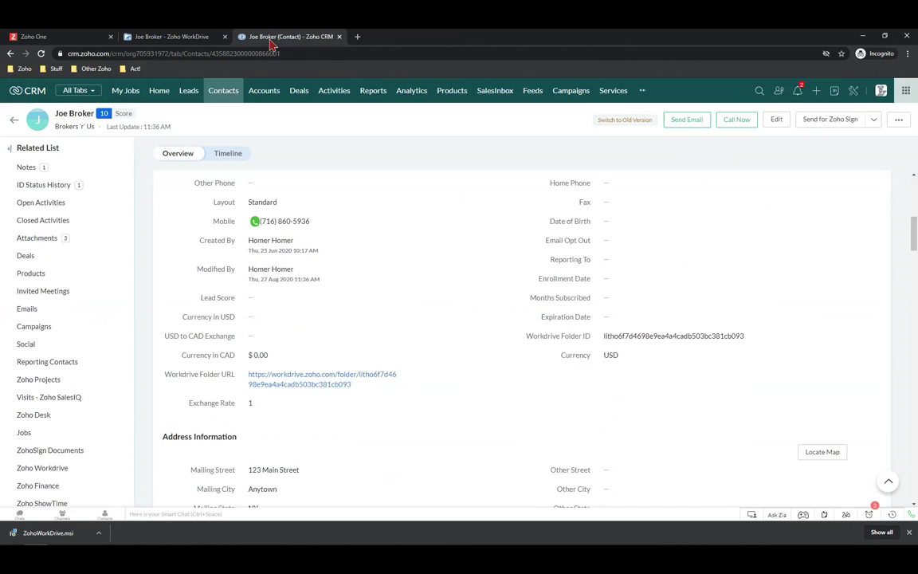
{"action": "scroll", "coordinate": [262, 287], "scroll_direction": "up", "scroll_amount": 1}
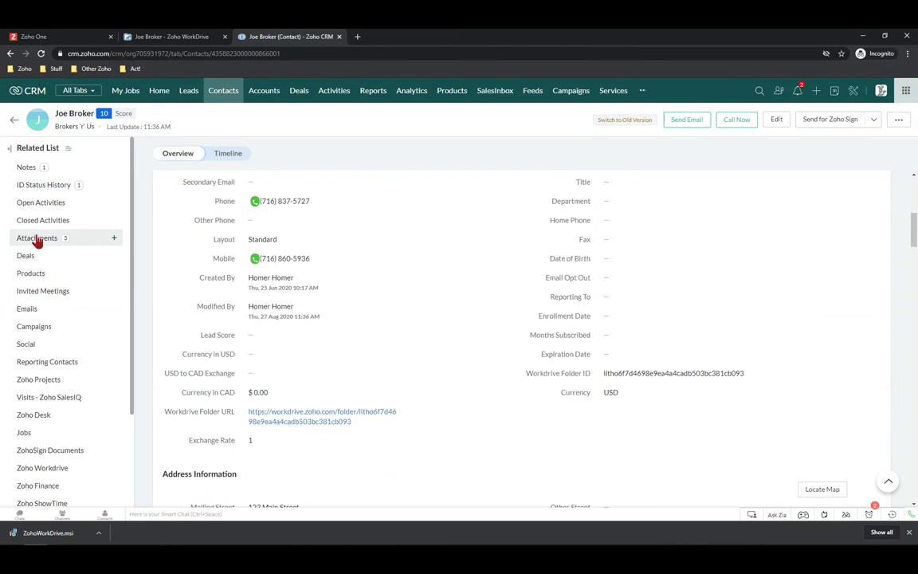
{"action": "left_click", "coordinate": [36, 238]}
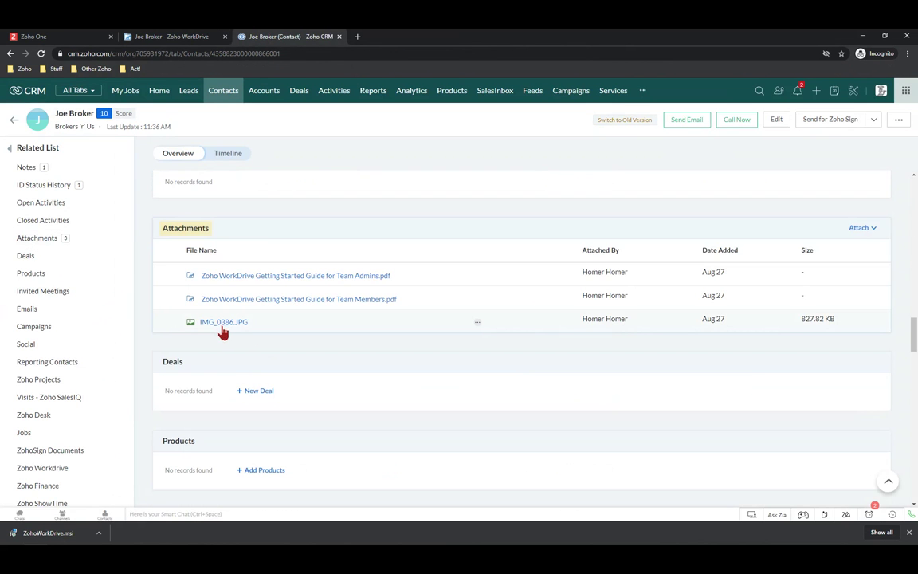
{"action": "left_click", "coordinate": [861, 228]}
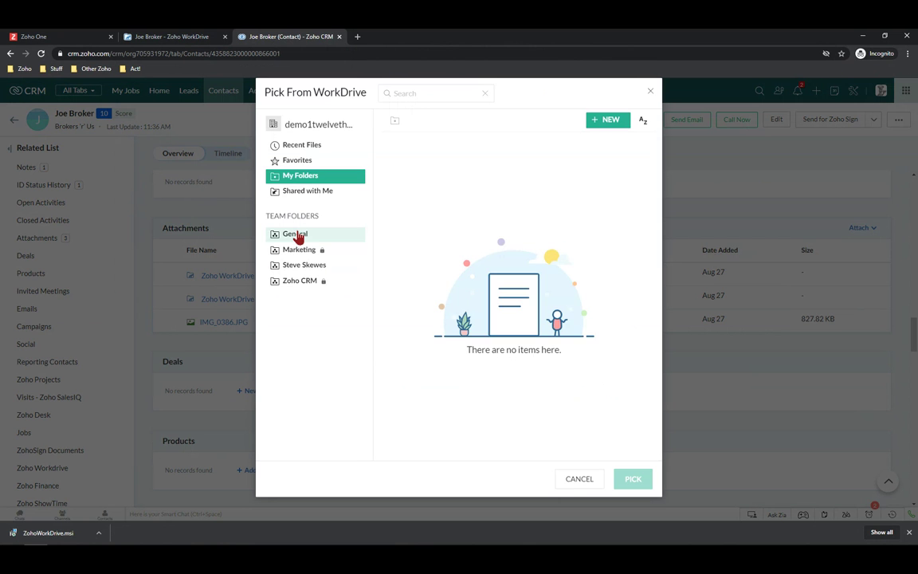
{"action": "left_click", "coordinate": [296, 236]}
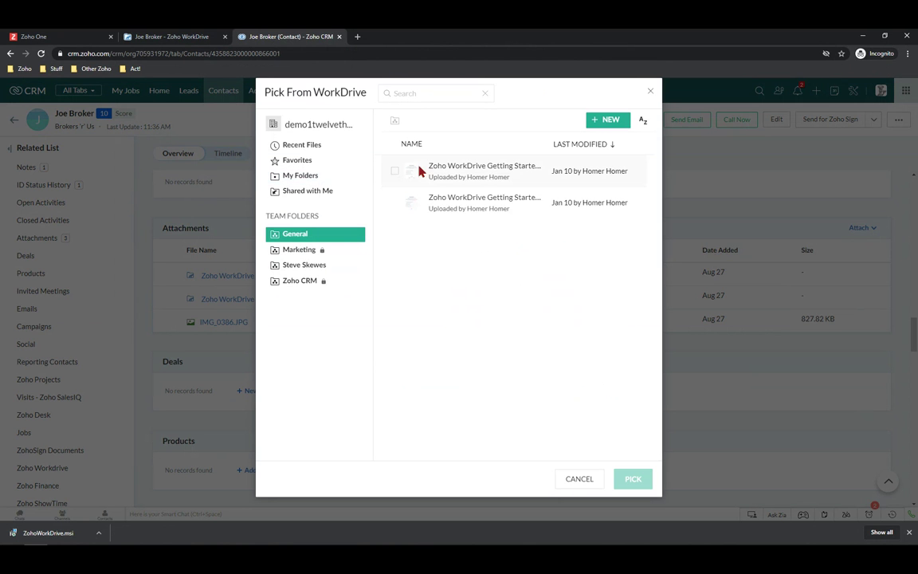
{"action": "left_click", "coordinate": [460, 170]}
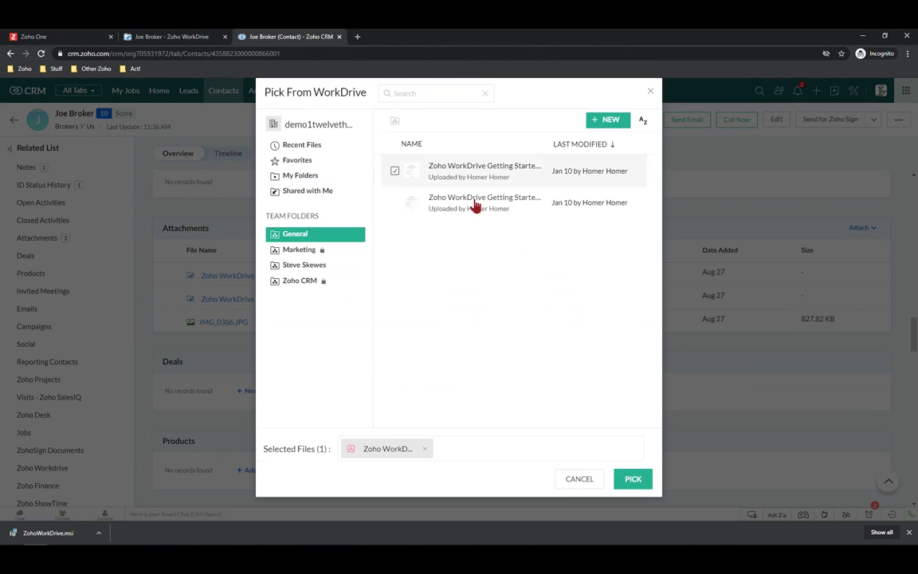
{"action": "left_click", "coordinate": [638, 480]}
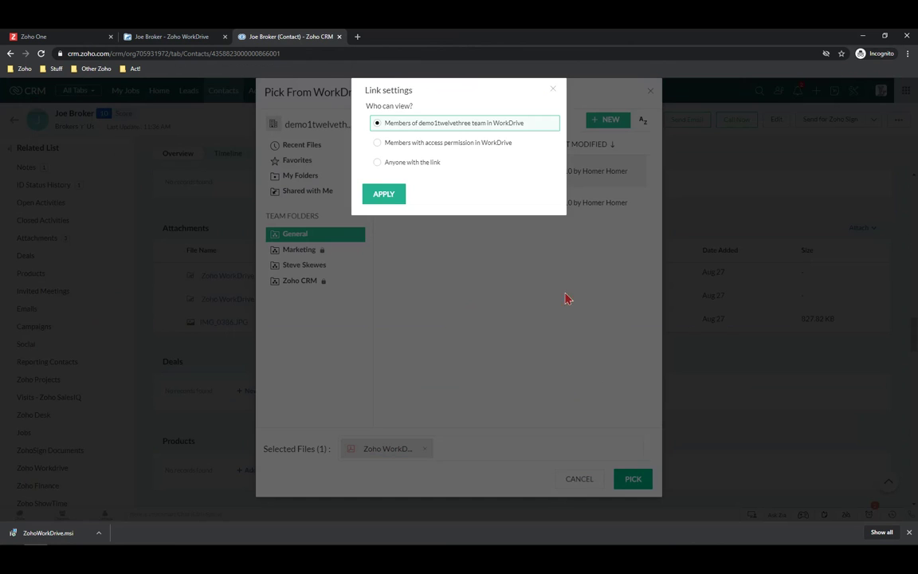
{"action": "left_click", "coordinate": [379, 197]}
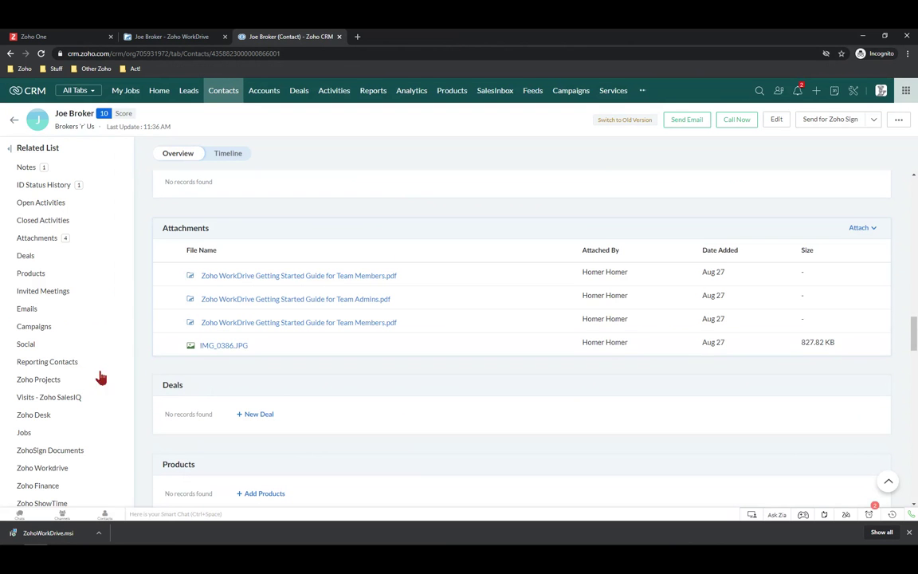
Jump to the contact's Zoho Workdrive section and begin uploading a file there
{"action": "left_click", "coordinate": [52, 469]}
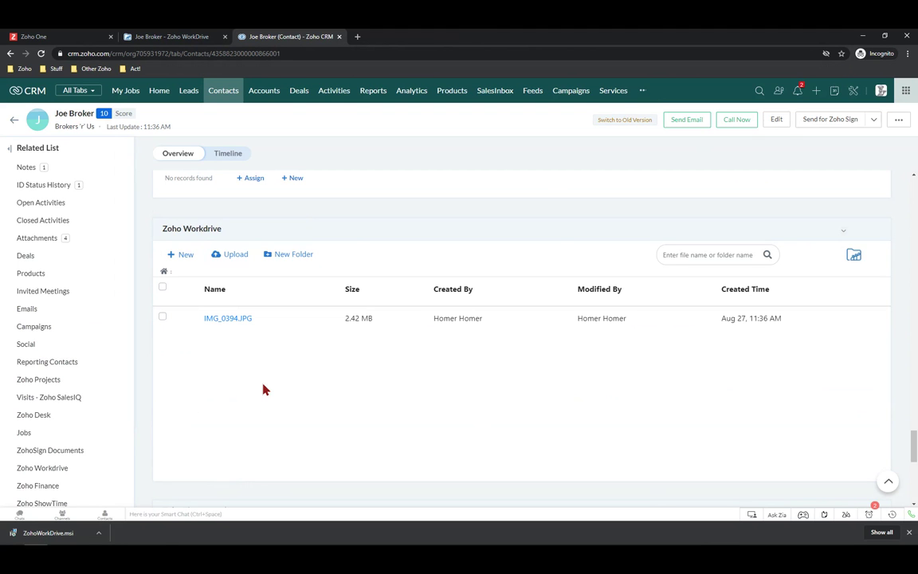
{"action": "left_click", "coordinate": [223, 255]}
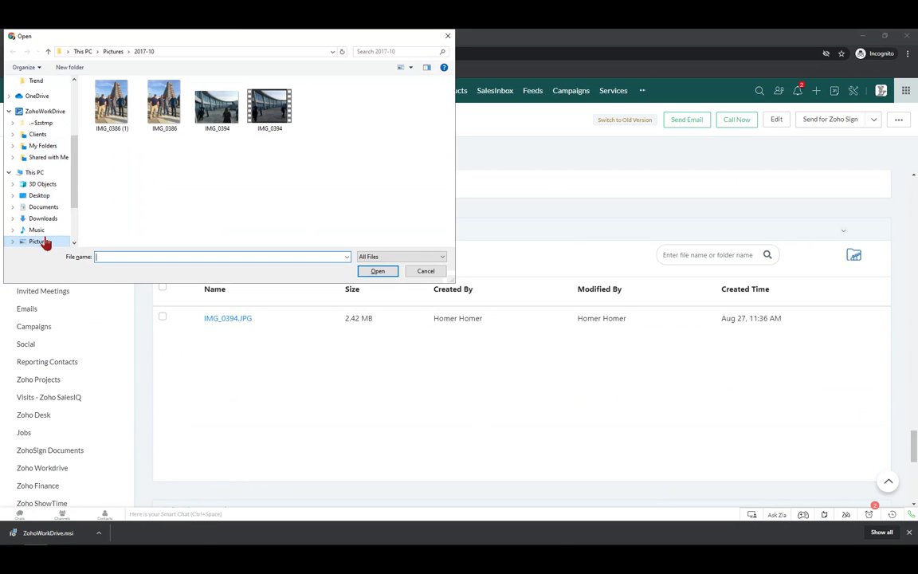
Upload 6541190000013841019.pdf from Downloads into the contact's WorkDrive folder
{"action": "left_click", "coordinate": [40, 223]}
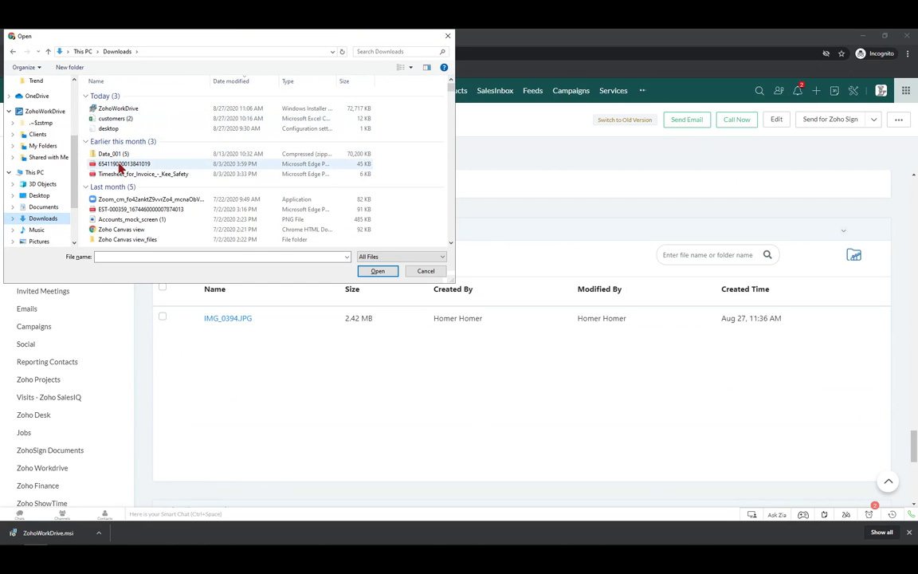
{"action": "left_click", "coordinate": [120, 166]}
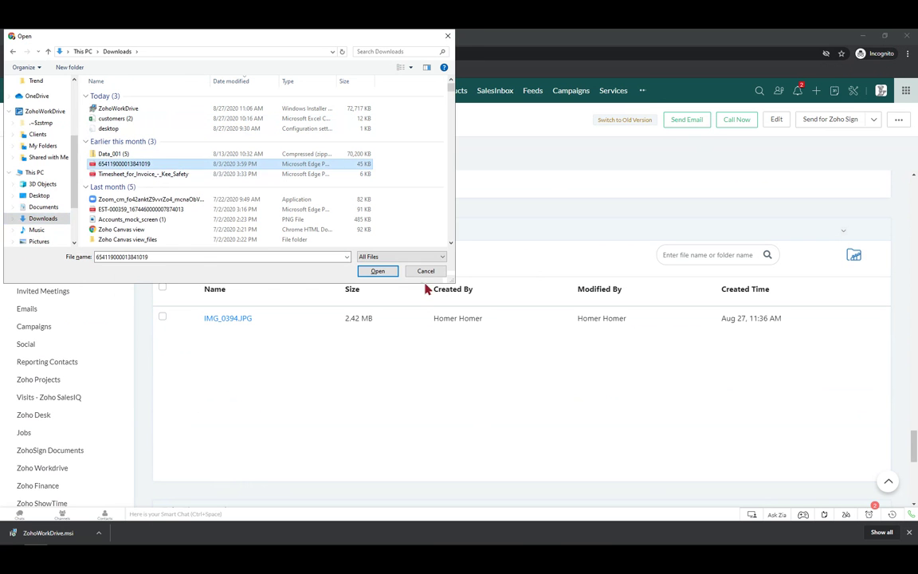
{"action": "left_click", "coordinate": [390, 272]}
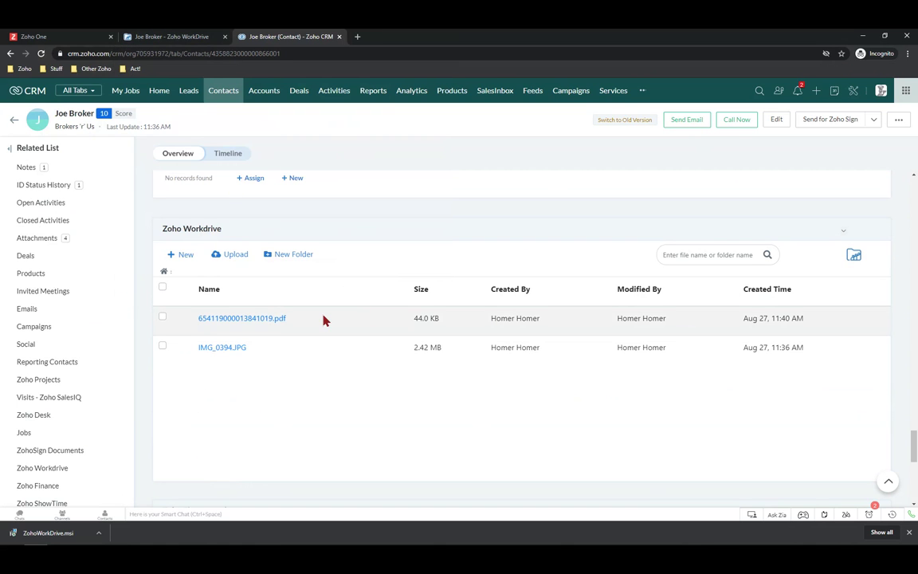
{"action": "triple_click", "coordinate": [415, 347]}
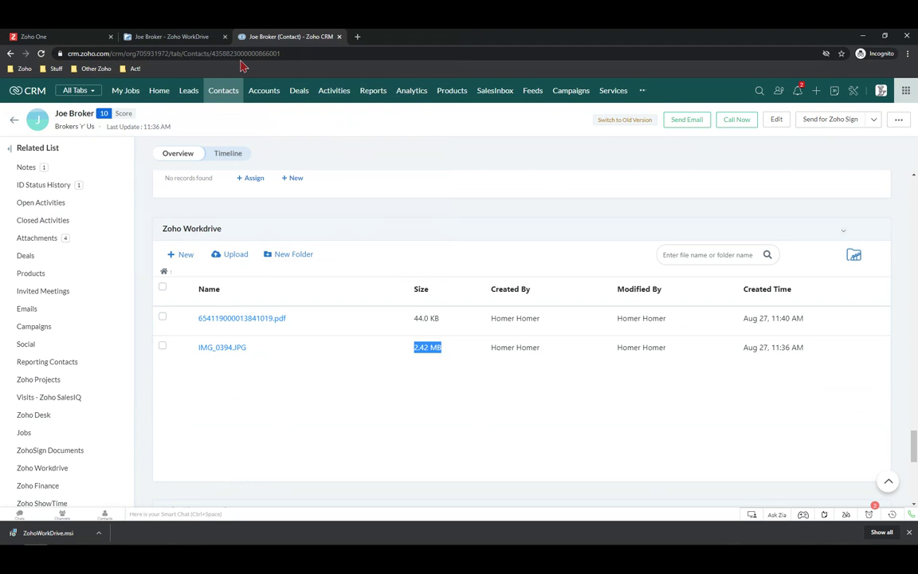
{"action": "left_click", "coordinate": [184, 42]}
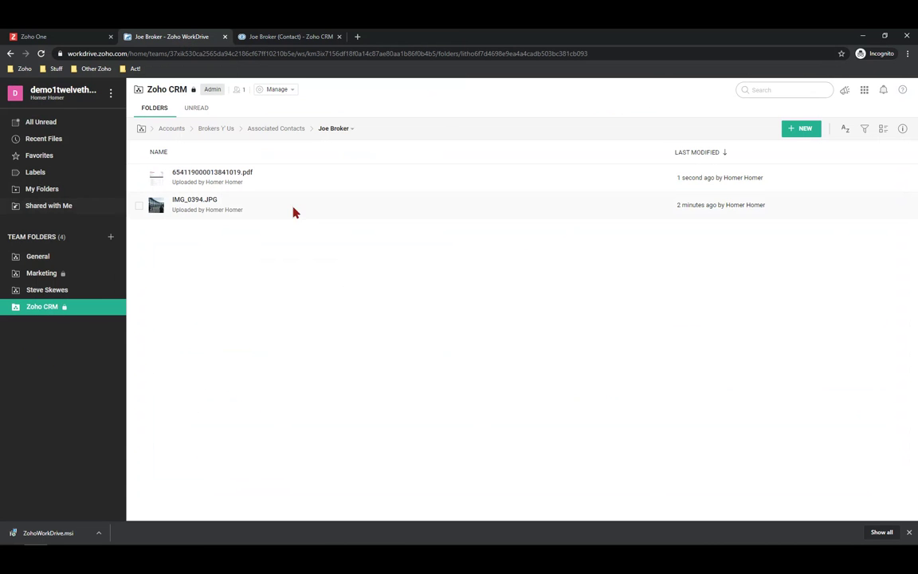
Open the Share dialog for IMG_0394.JPG and review the available access levels
{"action": "left_click", "coordinate": [139, 206]}
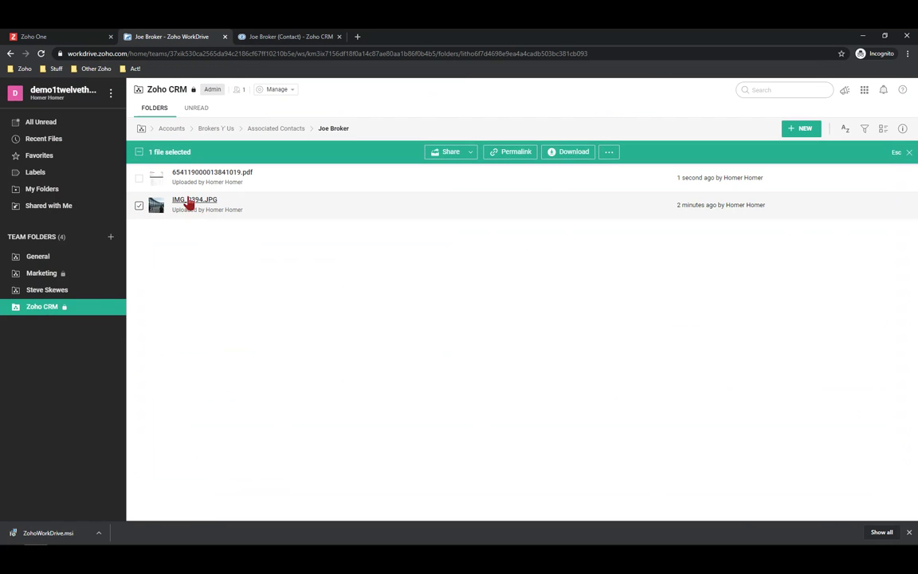
{"action": "left_click", "coordinate": [451, 156]}
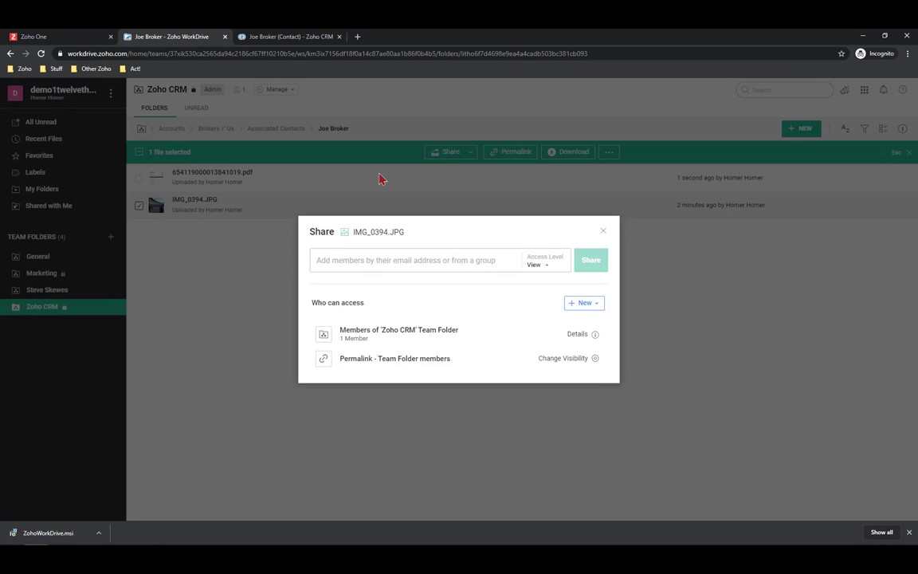
{"action": "left_click", "coordinate": [328, 262]}
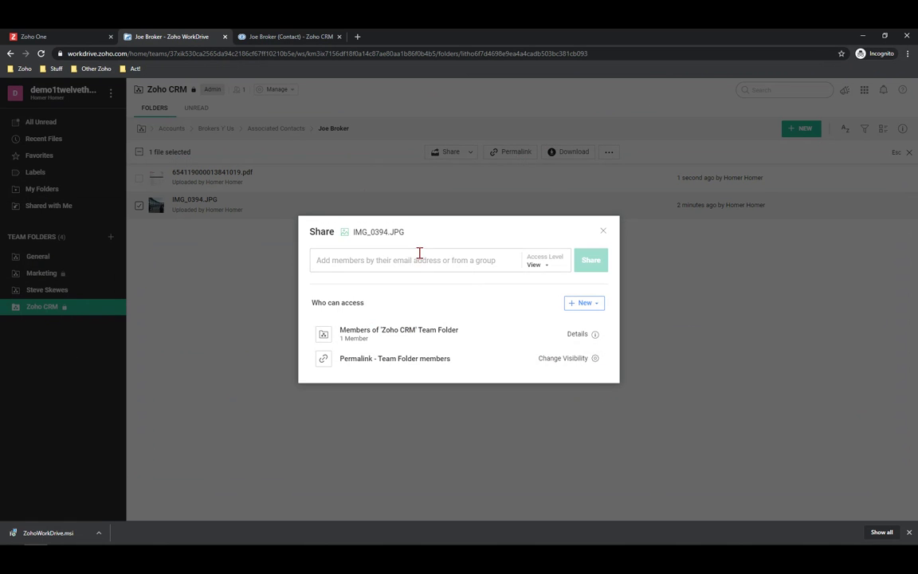
{"action": "left_click", "coordinate": [546, 270]}
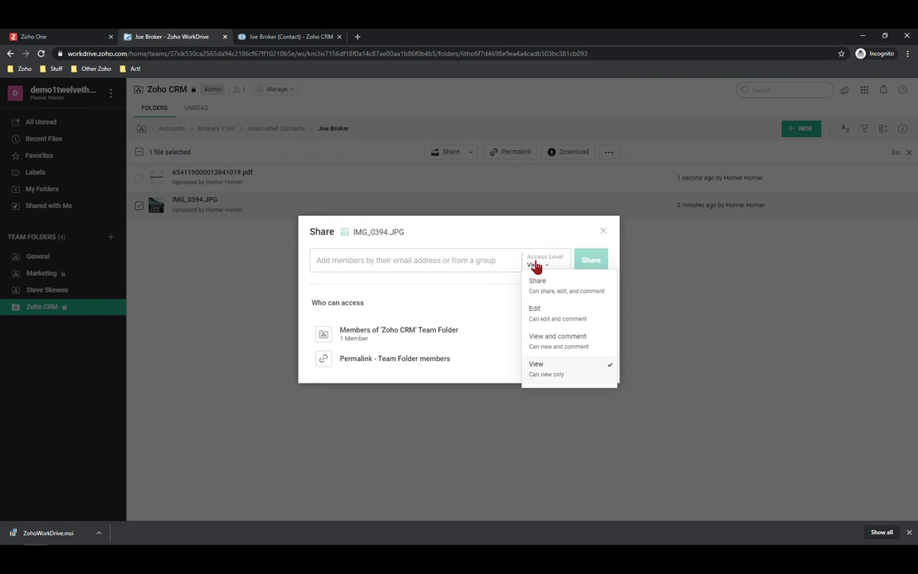
Start a new external share link for IMG_0394.JPG, naming it with the contact's e-mail address
{"action": "left_click", "coordinate": [603, 231]}
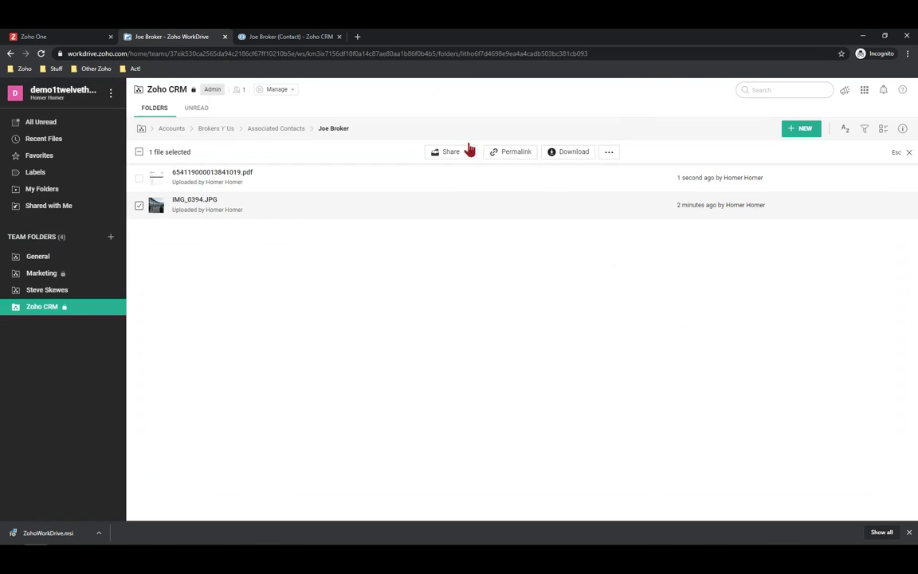
{"action": "left_click", "coordinate": [471, 152]}
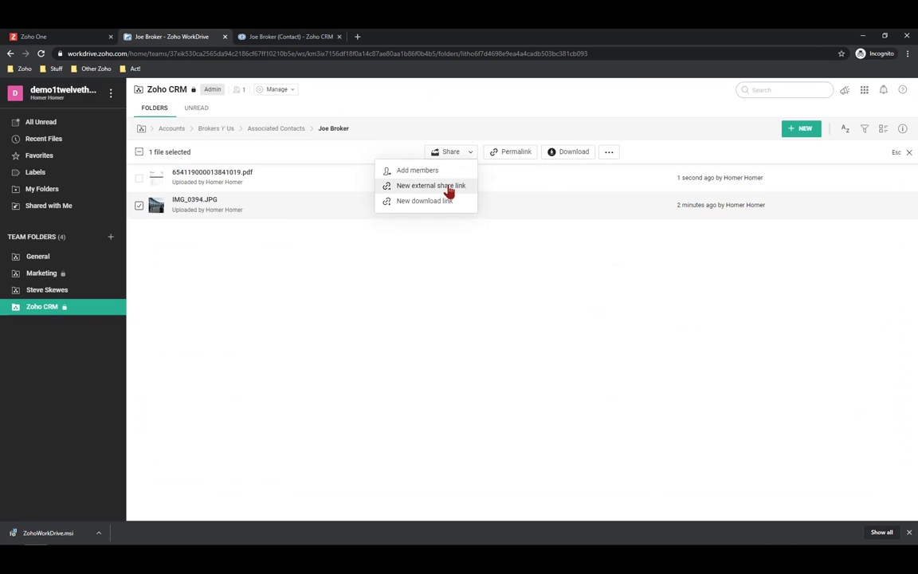
{"action": "left_click", "coordinate": [449, 190]}
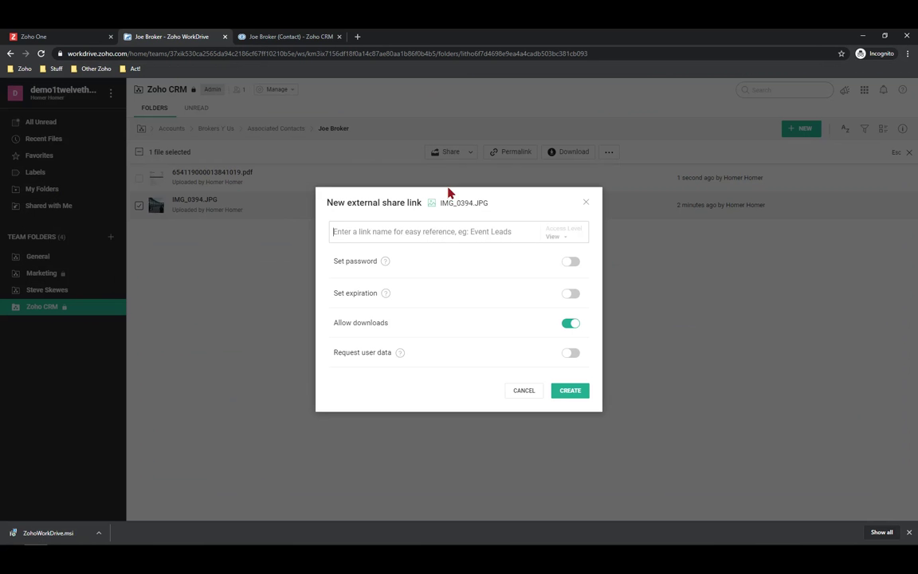
{"action": "left_click", "coordinate": [362, 231]}
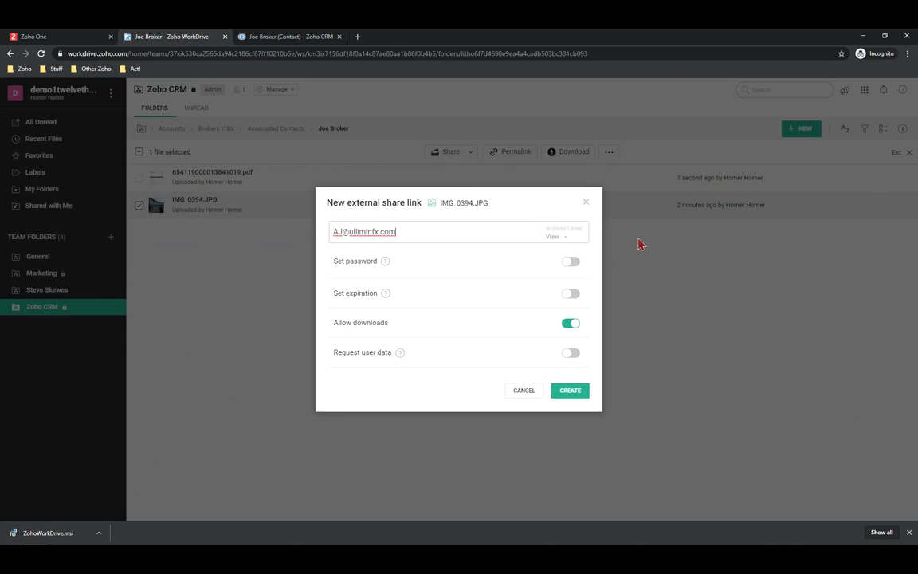
{"action": "left_click", "coordinate": [568, 239]}
Make the link expire on Aug 29, 2020 and request viewers' Name, Phone and Email
{"action": "left_click", "coordinate": [573, 294]}
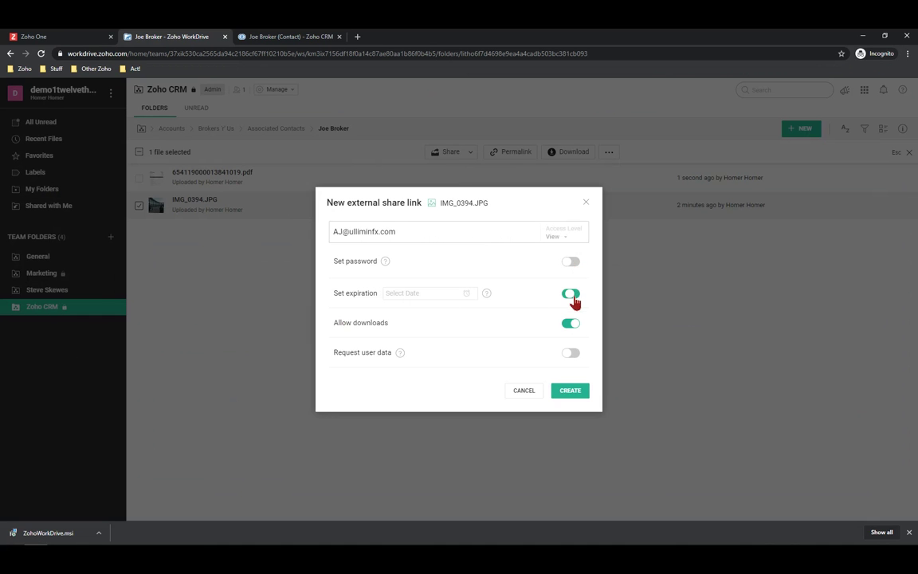
{"action": "left_click", "coordinate": [425, 294]}
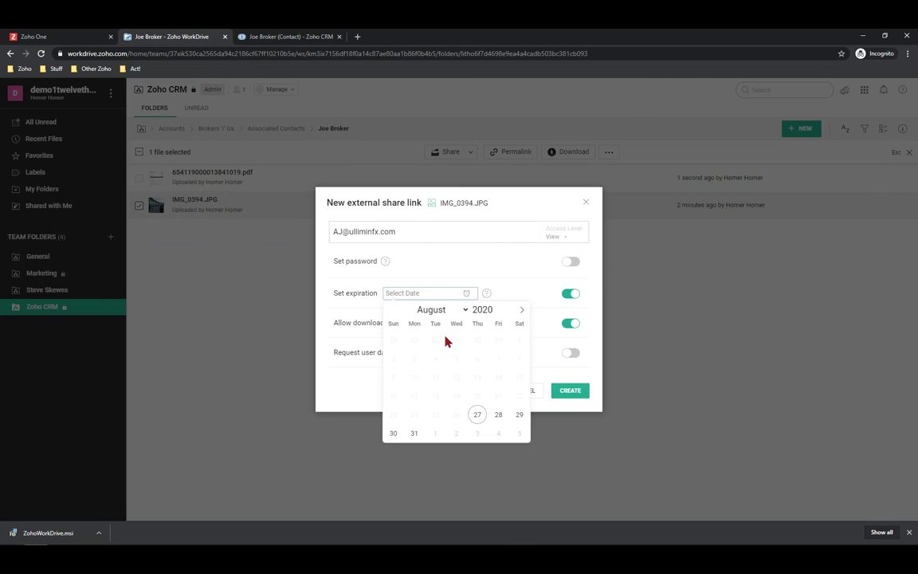
{"action": "left_click", "coordinate": [519, 414]}
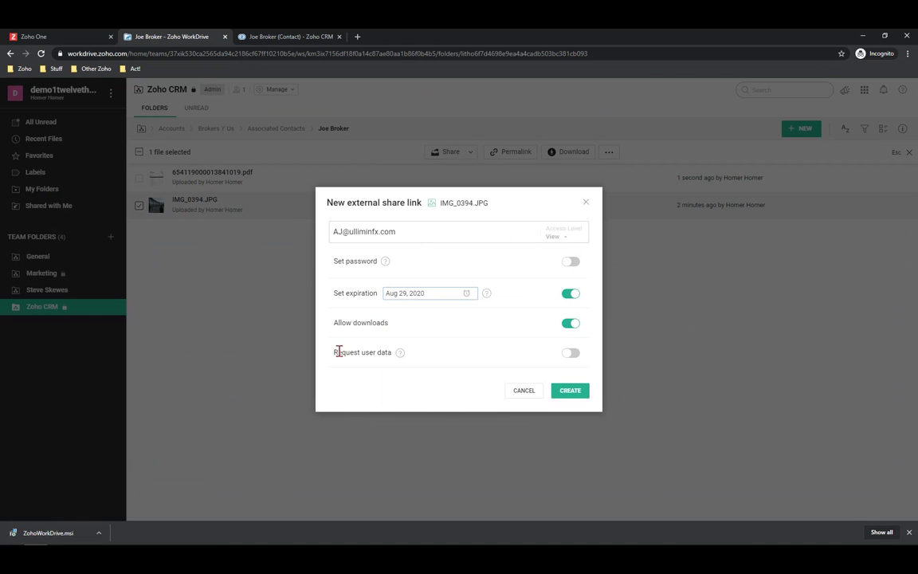
{"action": "left_click", "coordinate": [570, 353]}
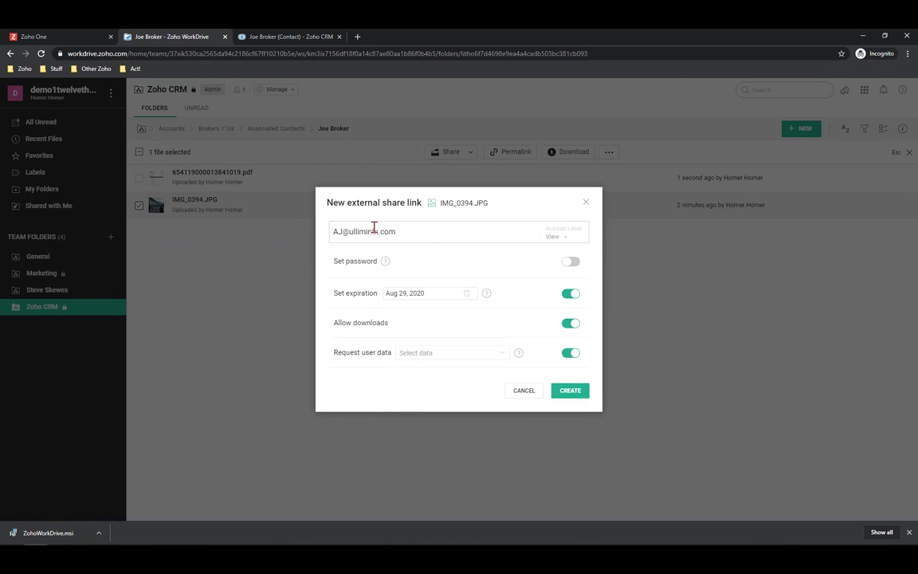
{"action": "left_click", "coordinate": [435, 356]}
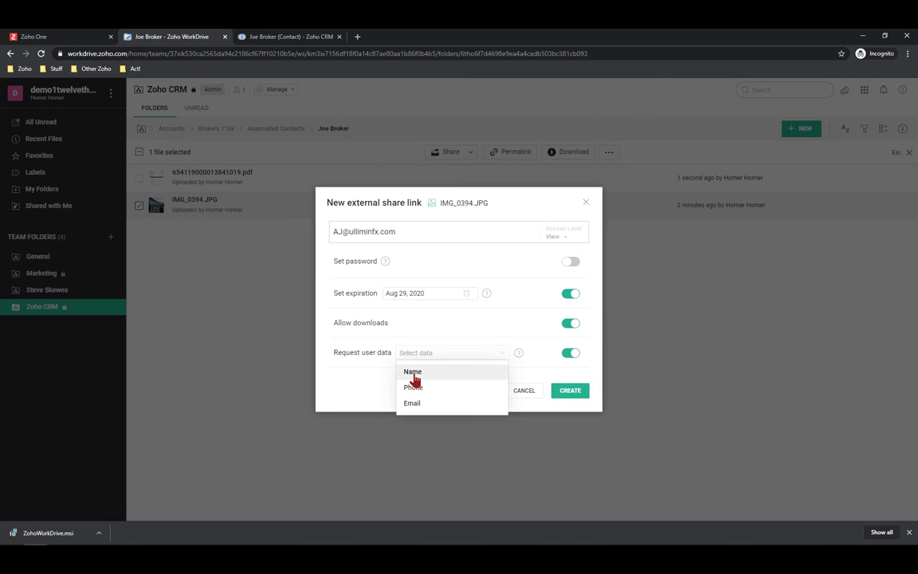
{"action": "left_click", "coordinate": [414, 375]}
{"action": "left_click", "coordinate": [414, 376]}
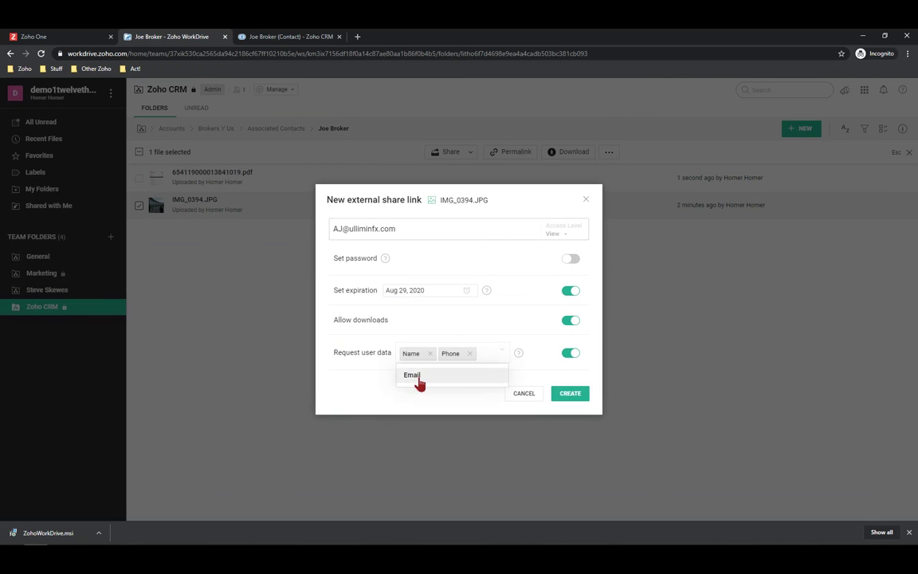
{"action": "left_click", "coordinate": [419, 380]}
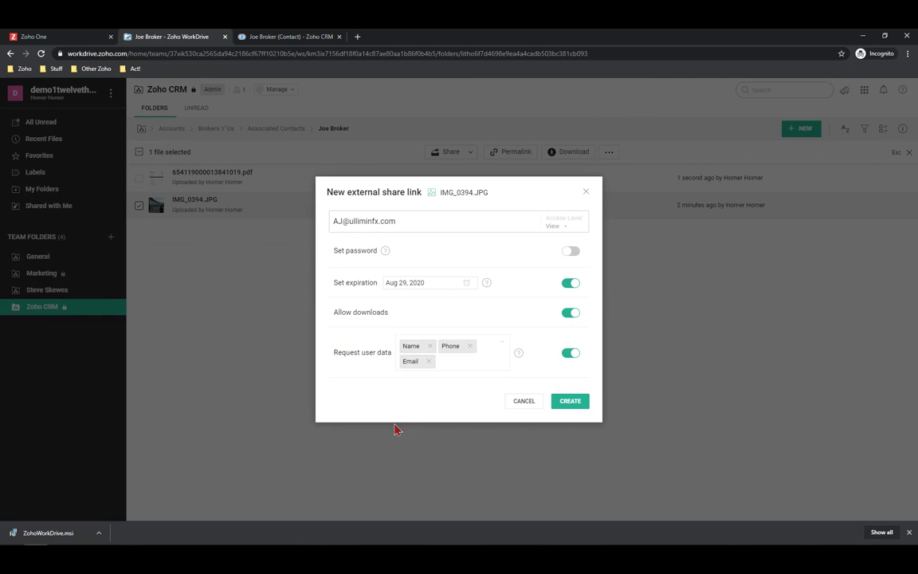
Protect the link with a password and create it
{"action": "left_click", "coordinate": [577, 253]}
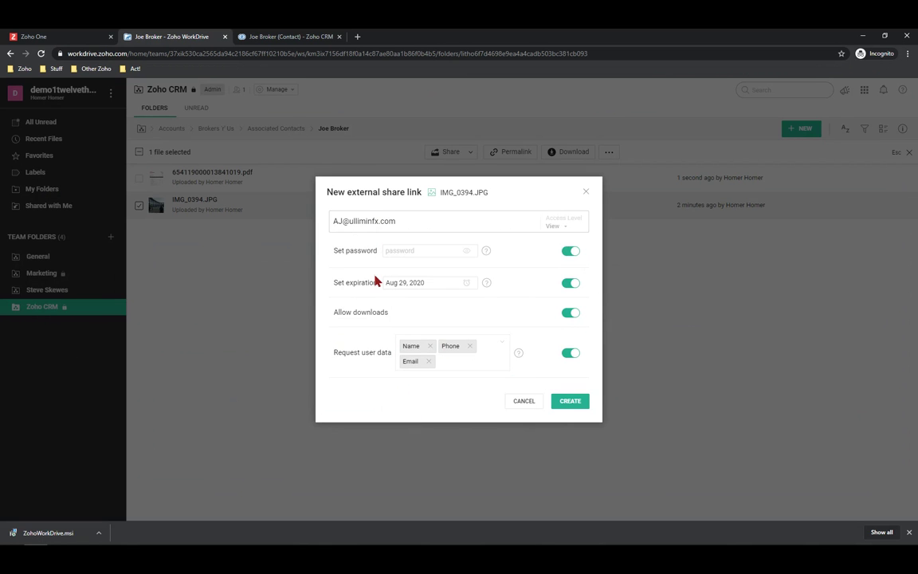
{"action": "left_click", "coordinate": [428, 249]}
{"action": "type", "text": "******"}
{"action": "left_click", "coordinate": [462, 266]}
{"action": "left_click", "coordinate": [585, 195]}
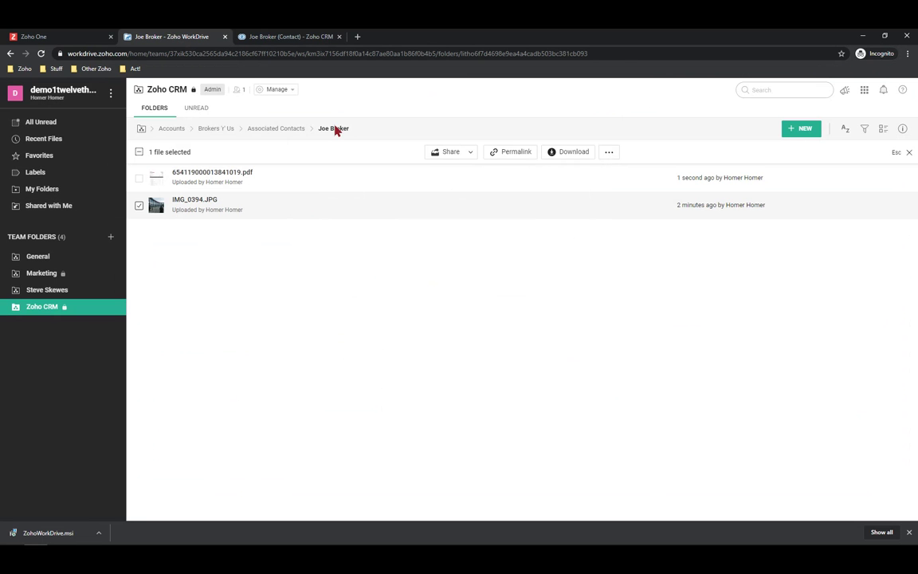
Begin an external share link for the contact's folder in Associated Contacts, with Upload access
{"action": "left_click", "coordinate": [275, 129]}
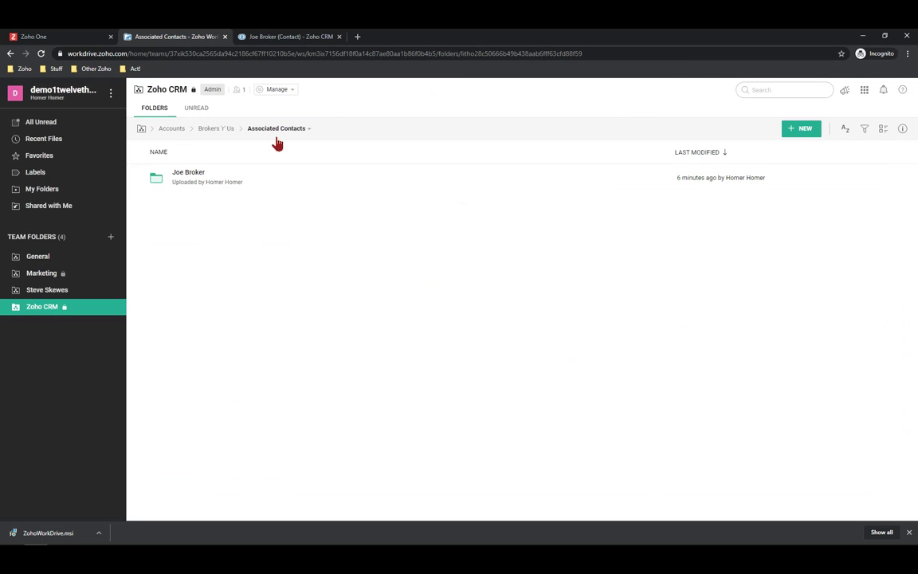
{"action": "left_click", "coordinate": [139, 180]}
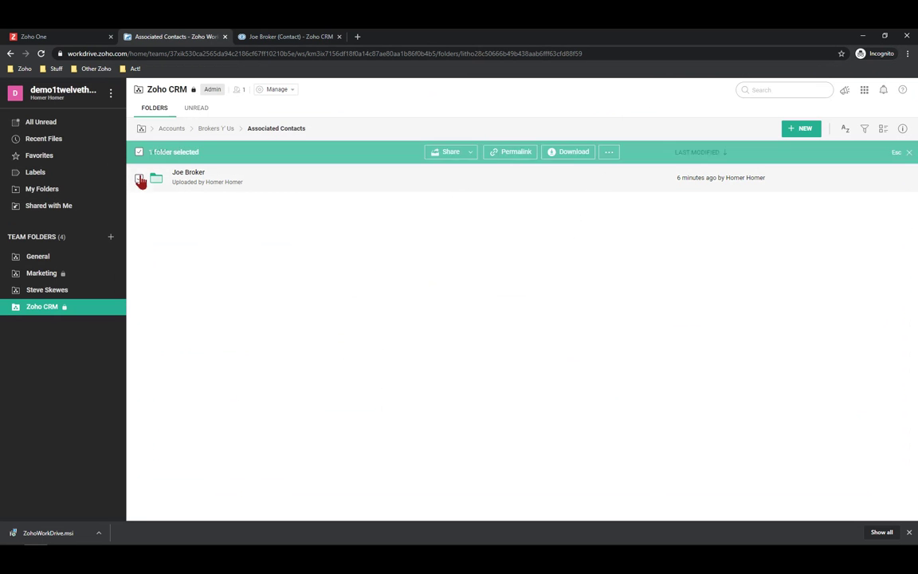
{"action": "left_click", "coordinate": [471, 152]}
{"action": "left_click", "coordinate": [416, 185]}
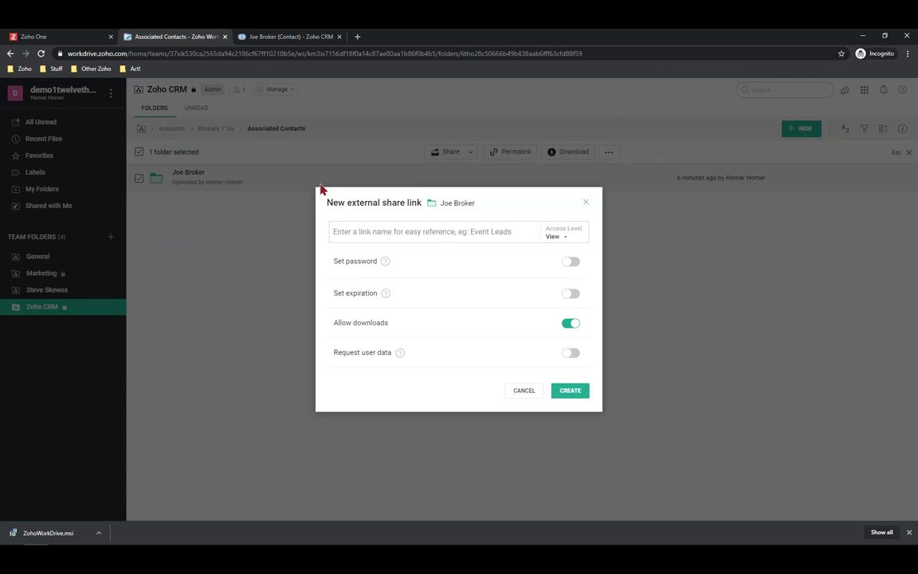
{"action": "left_click", "coordinate": [554, 236]}
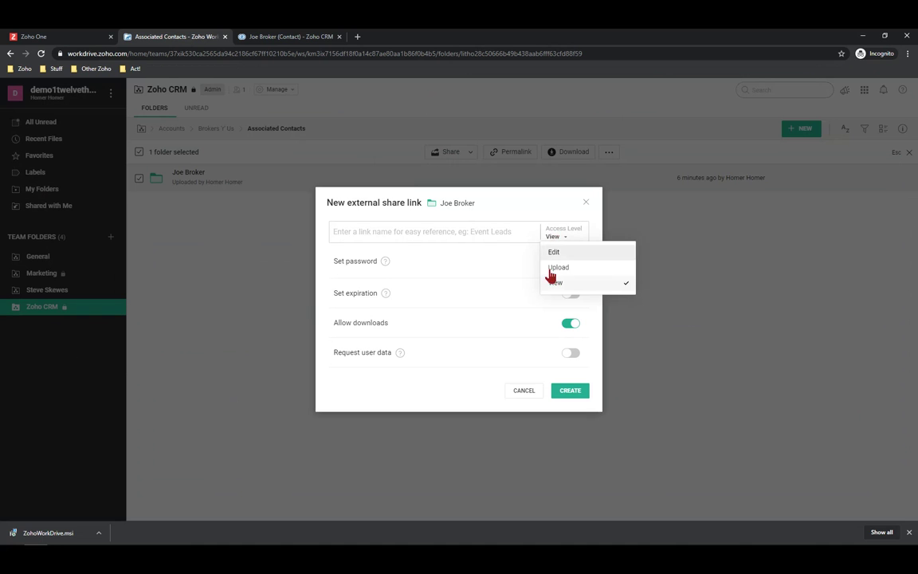
{"action": "left_click", "coordinate": [550, 267]}
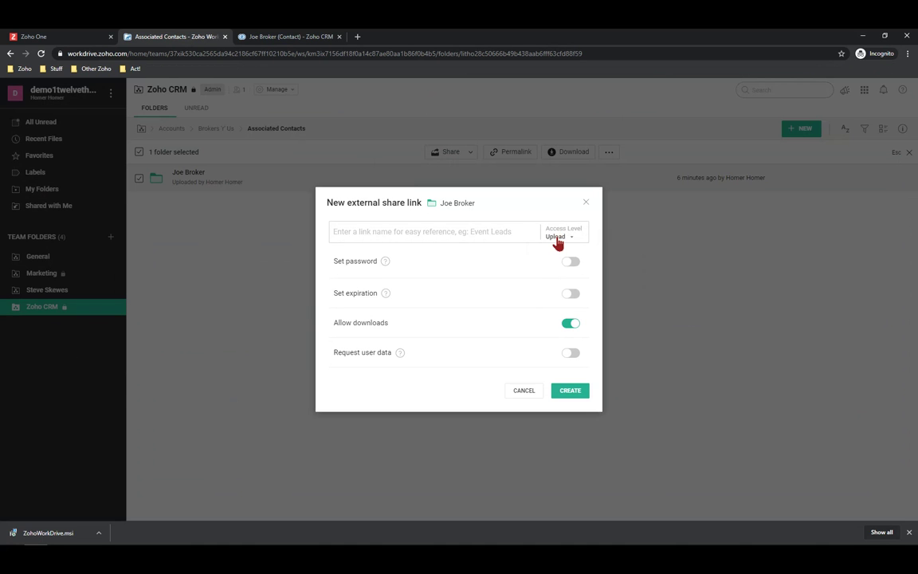